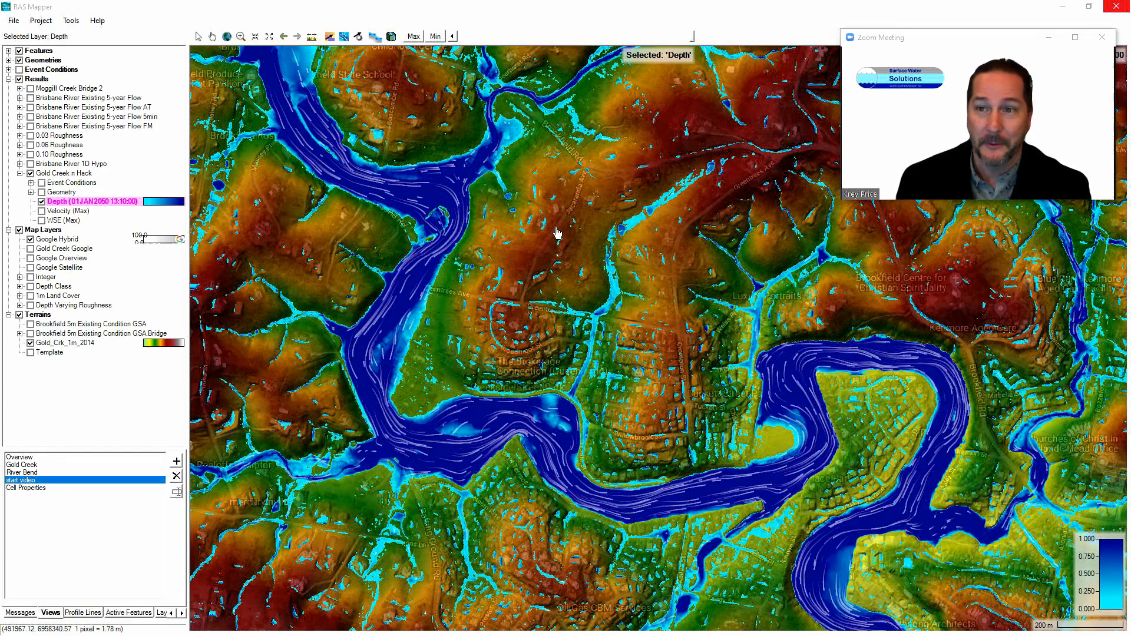
Display the Gold Creek n Hack geometry in the Cell Properties view and check which property table plots a cell and a face beside the small island offer.
{"action": "left_click", "coordinate": [42, 193]}
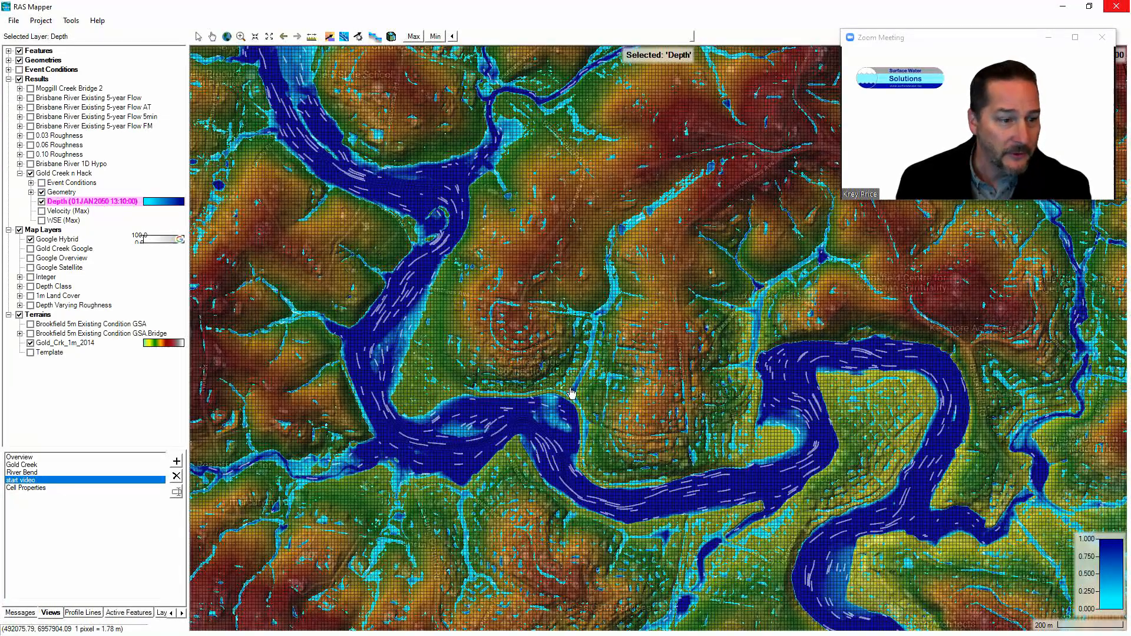
{"action": "left_click", "coordinate": [41, 488]}
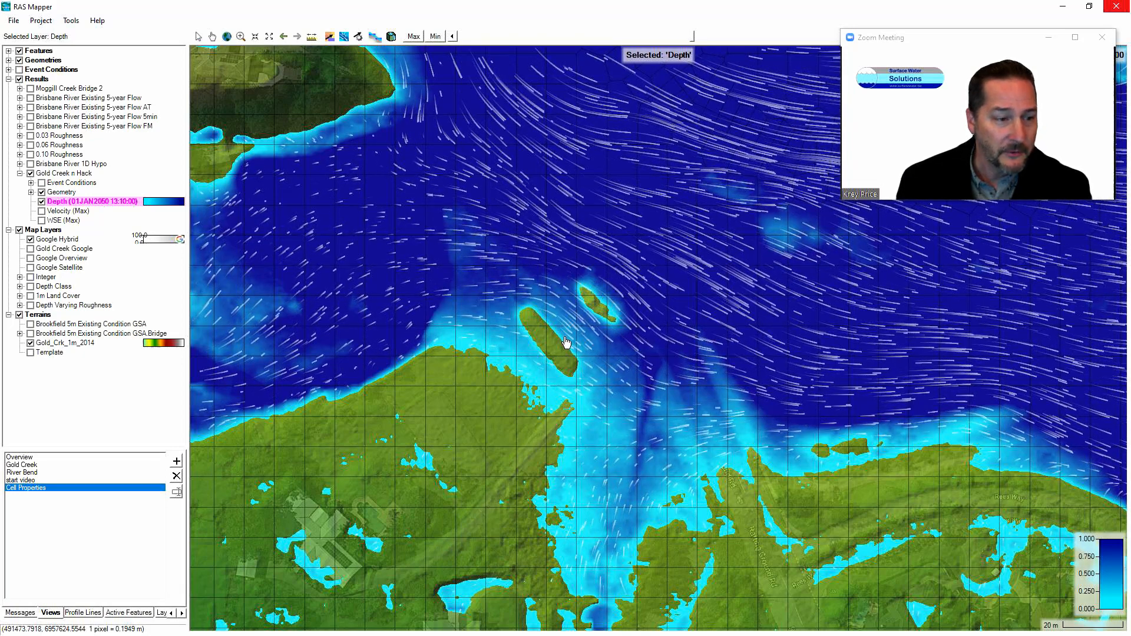
{"action": "right_click", "coordinate": [566, 343]}
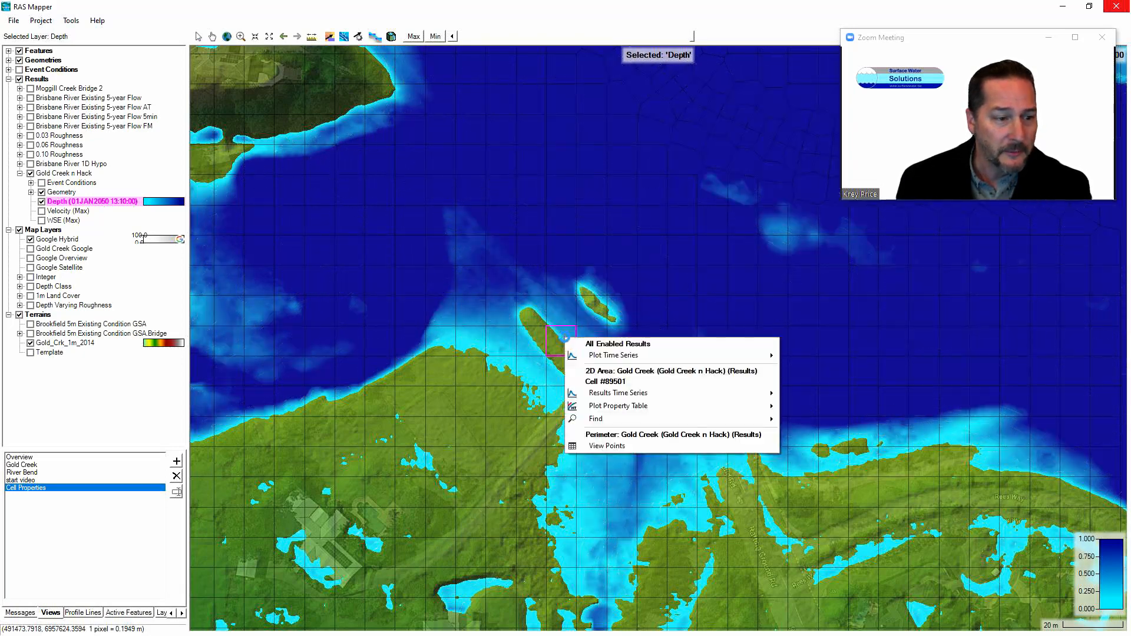
{"action": "mouse_move", "coordinate": [603, 407]}
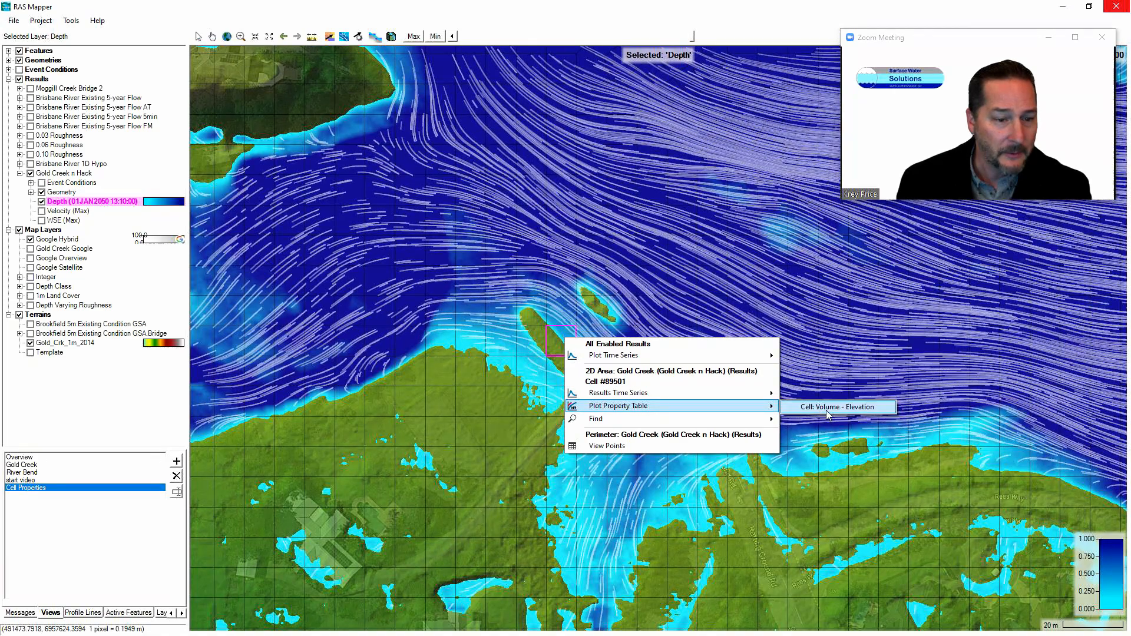
{"action": "right_click", "coordinate": [561, 325]}
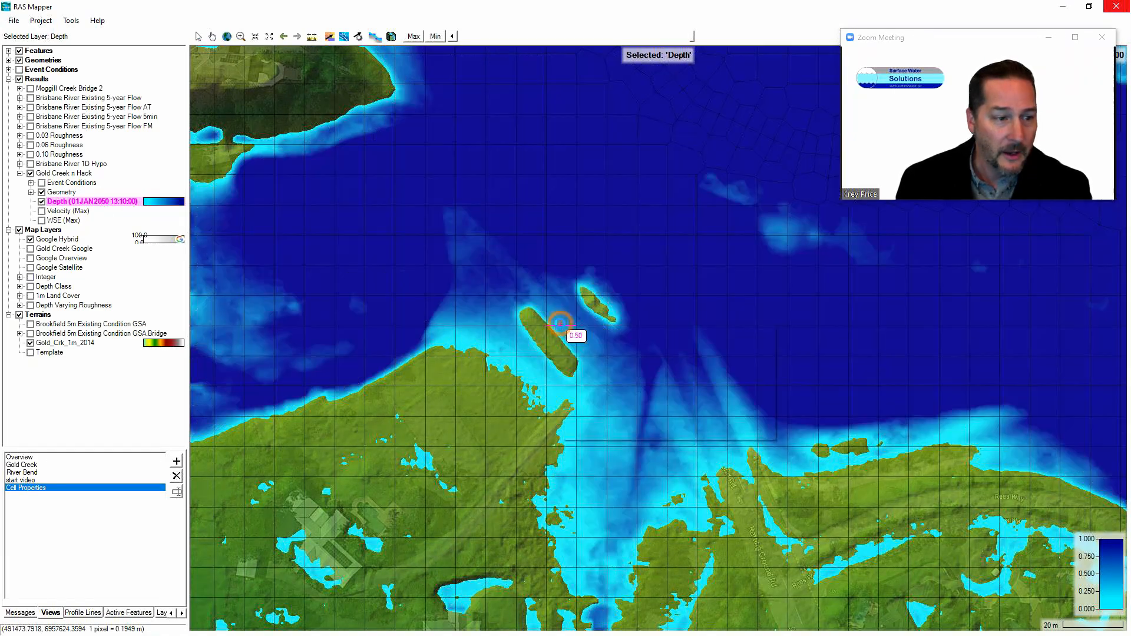
{"action": "mouse_move", "coordinate": [613, 393]}
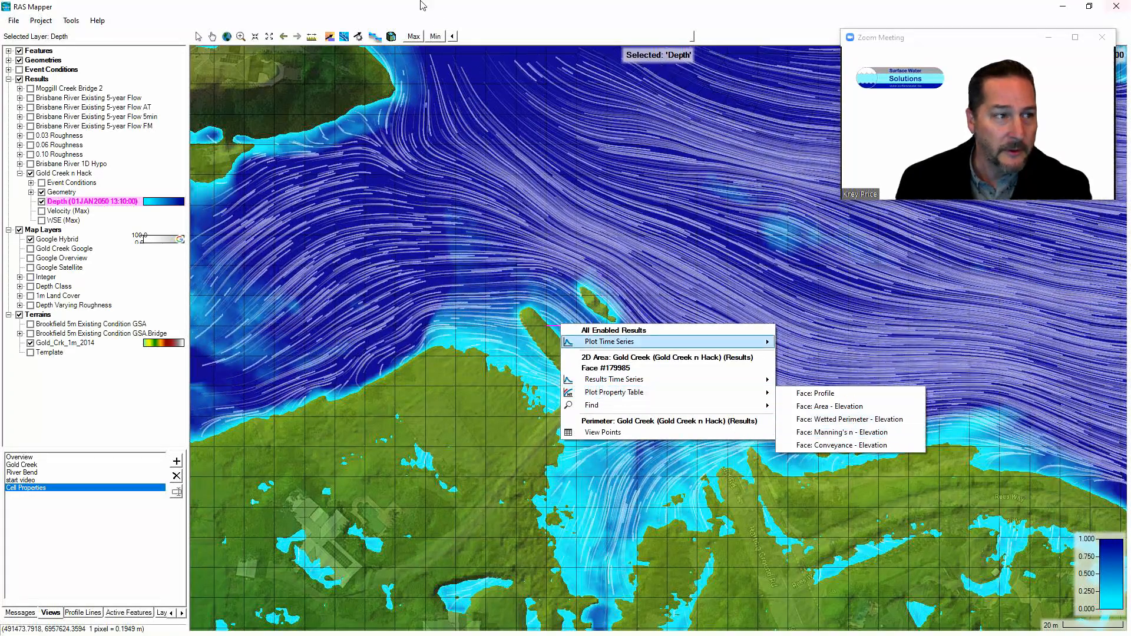
{"action": "left_click", "coordinate": [561, 7]}
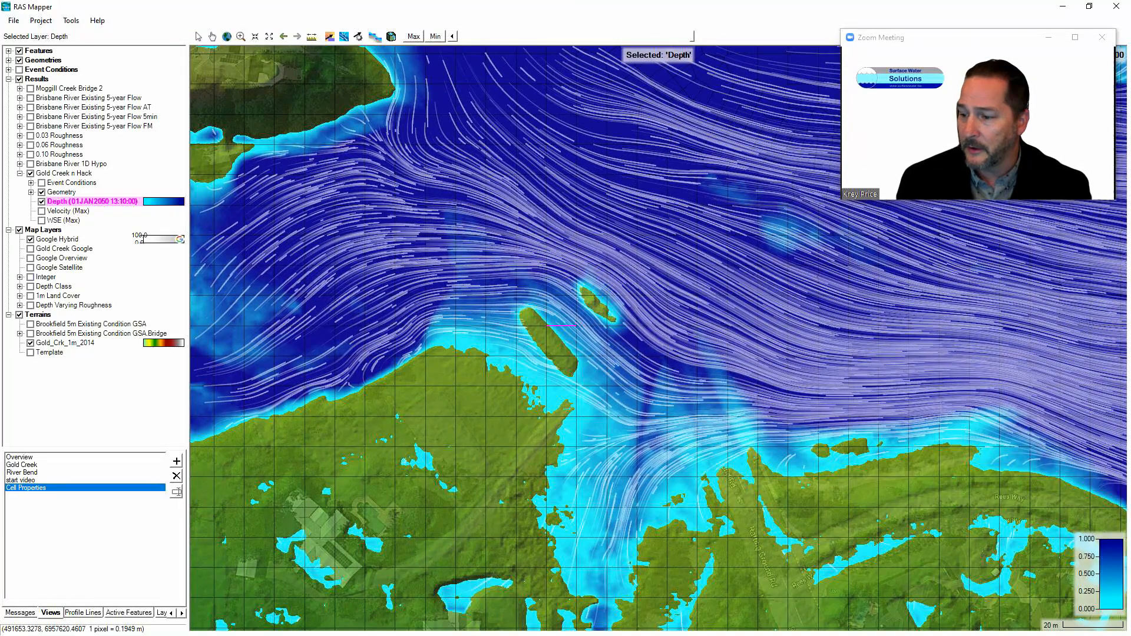
Review the saved image of four face property tables and plot Manning's n against elevation for the face beside the island.
{"action": "left_click_drag", "start_coordinate": [447, 635], "coordinate": [102, 85]}
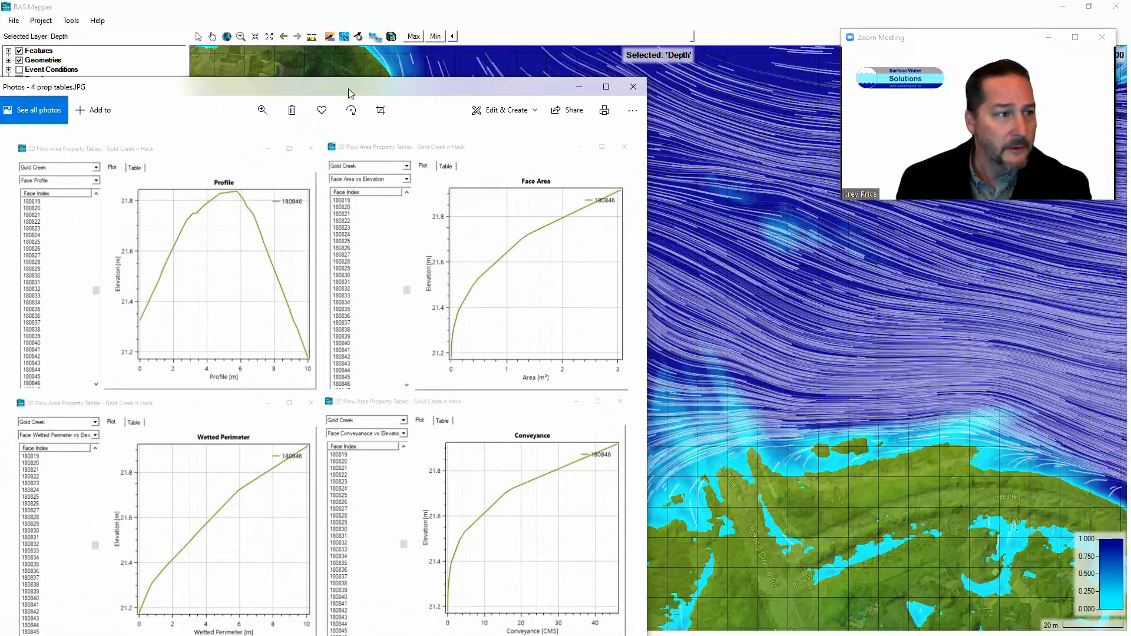
{"action": "left_click_drag", "start_coordinate": [345, 84], "coordinate": [244, 24]}
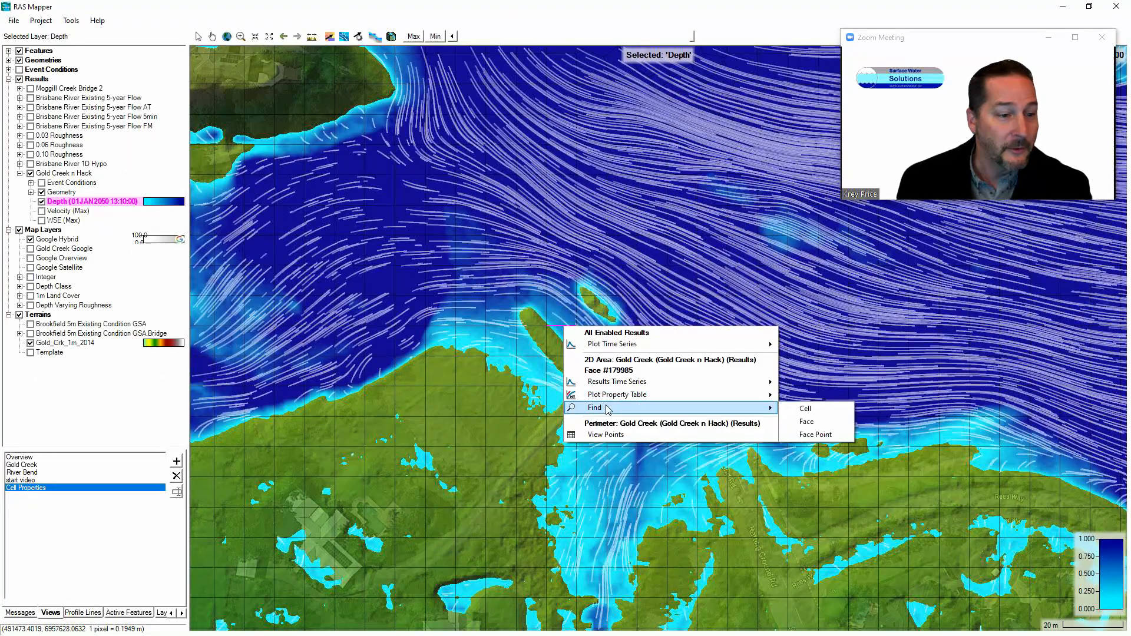
{"action": "mouse_move", "coordinate": [623, 399]}
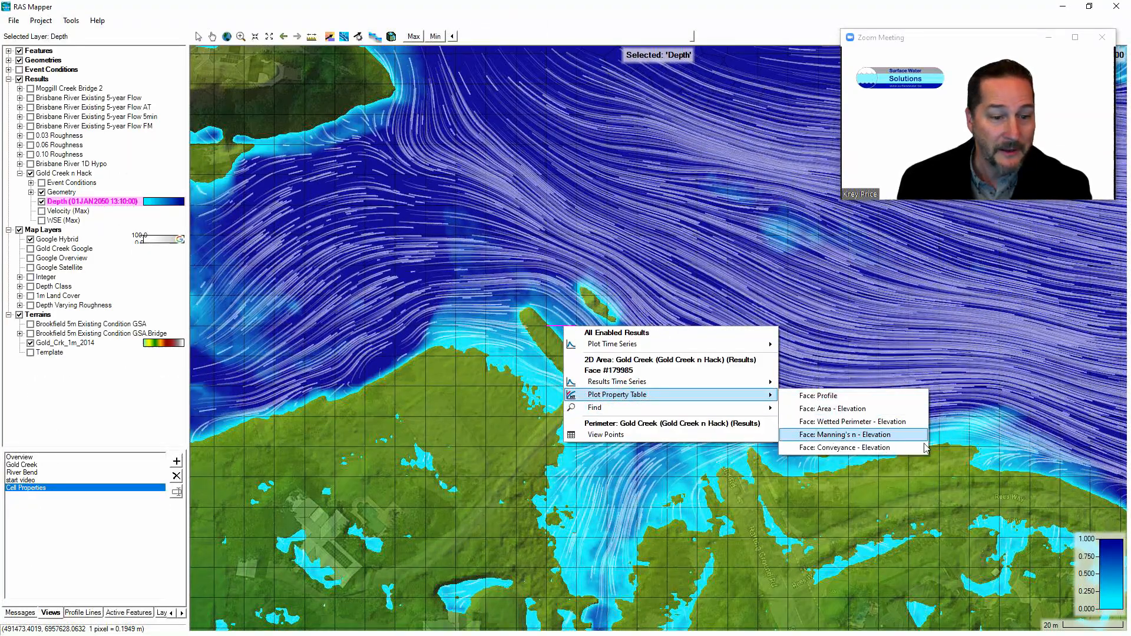
{"action": "left_click", "coordinate": [873, 435]}
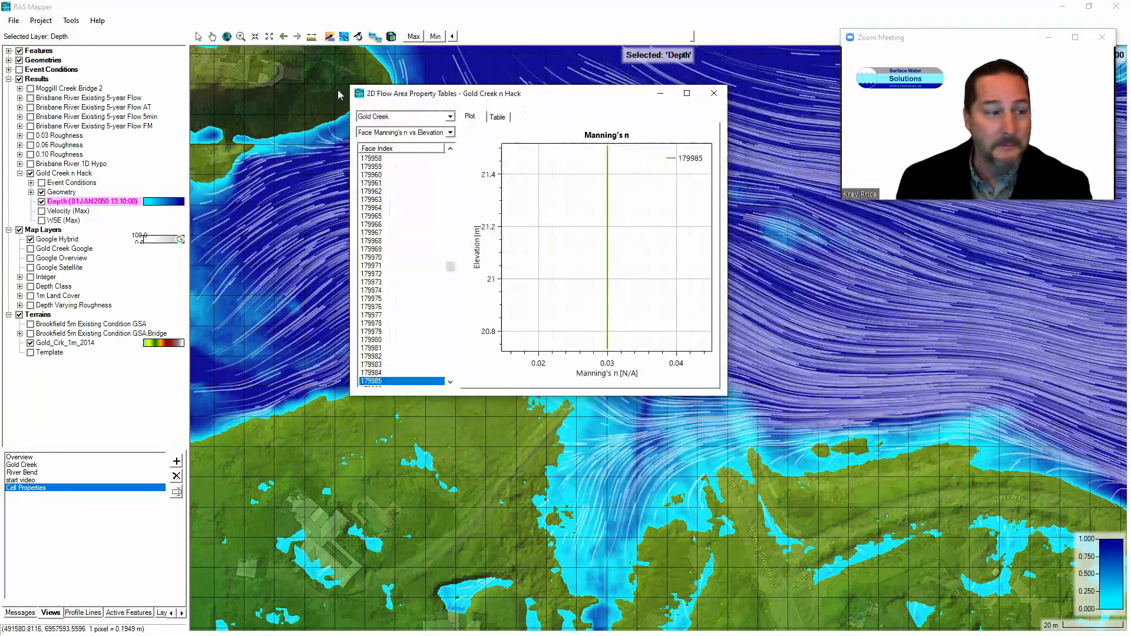
{"action": "left_click_drag", "start_coordinate": [506, 97], "coordinate": [263, 165]}
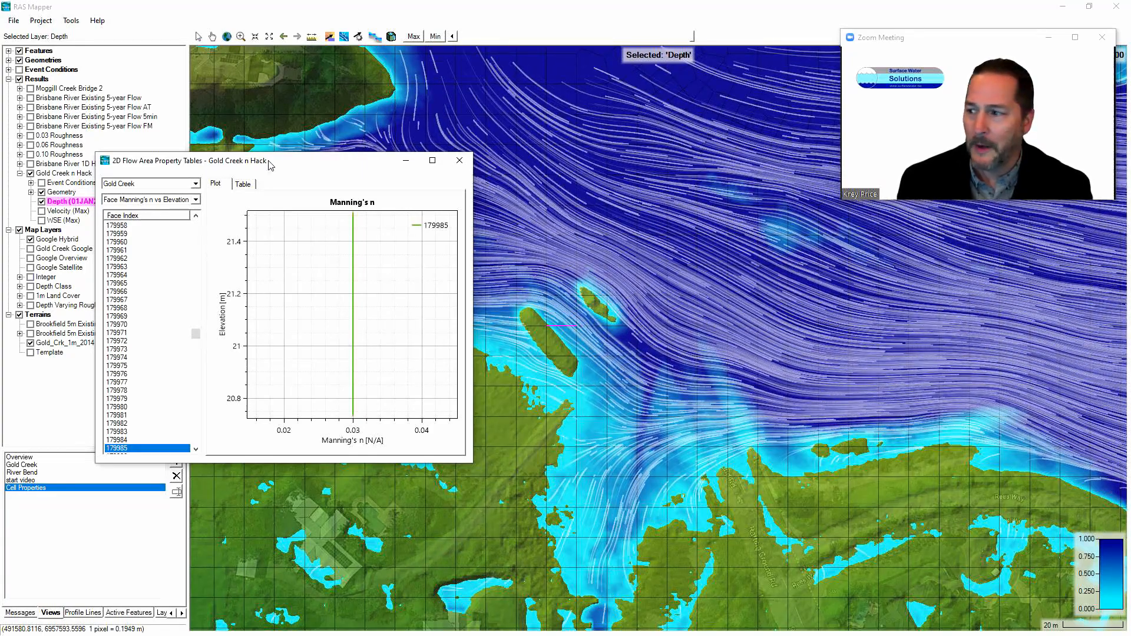
{"action": "left_click_drag", "start_coordinate": [273, 162], "coordinate": [873, 634]}
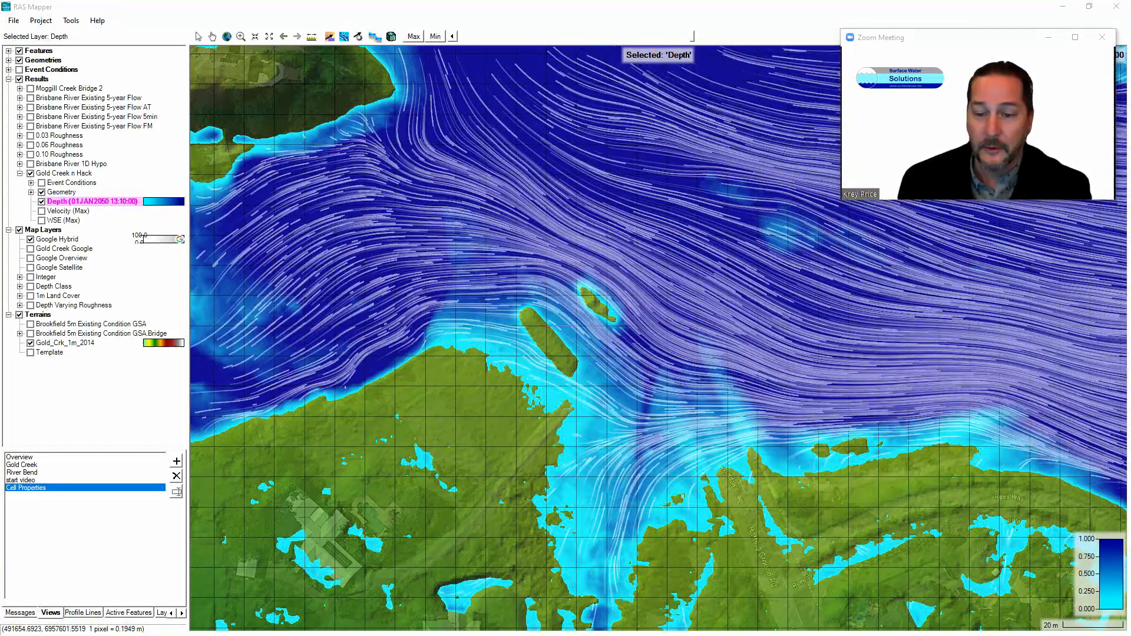
Consult the sheet flow photos and the Full Momentum HEC-RAS Vodcast Ep. 3 on YouTube, ending back in RAS Mapper.
{"action": "left_click_drag", "start_coordinate": [1130, 351], "coordinate": [248, 100]}
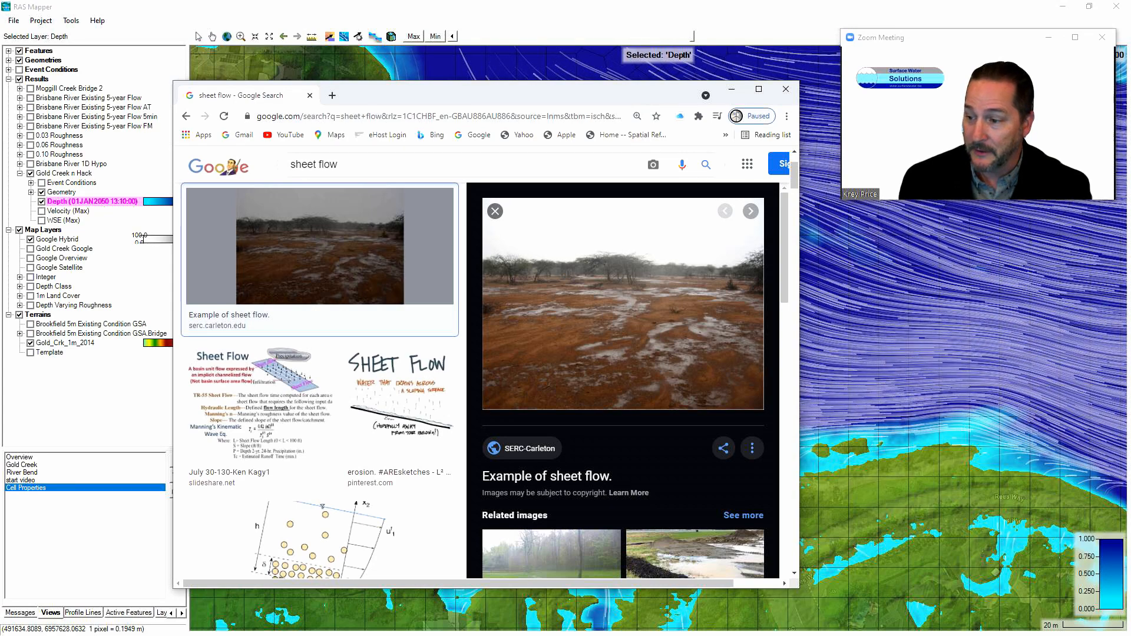
{"action": "key", "text": "alt+Tab"}
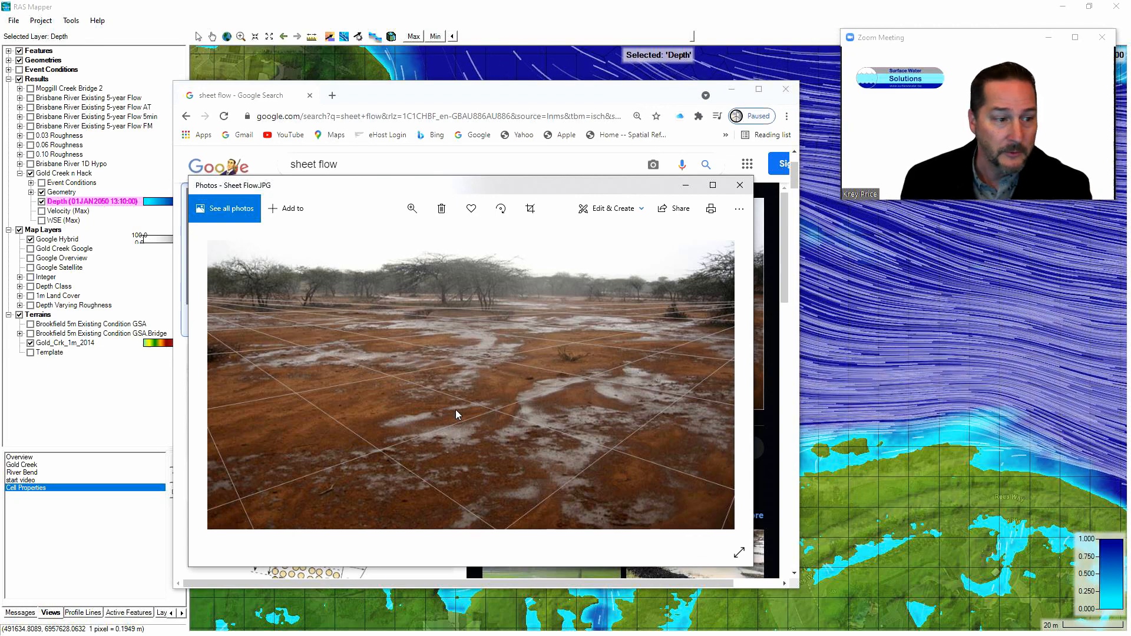
{"action": "left_click_drag", "start_coordinate": [1130, 377], "coordinate": [221, 168]}
{"action": "scroll", "coordinate": [386, 313], "scroll_direction": "up", "scroll_amount": 1}
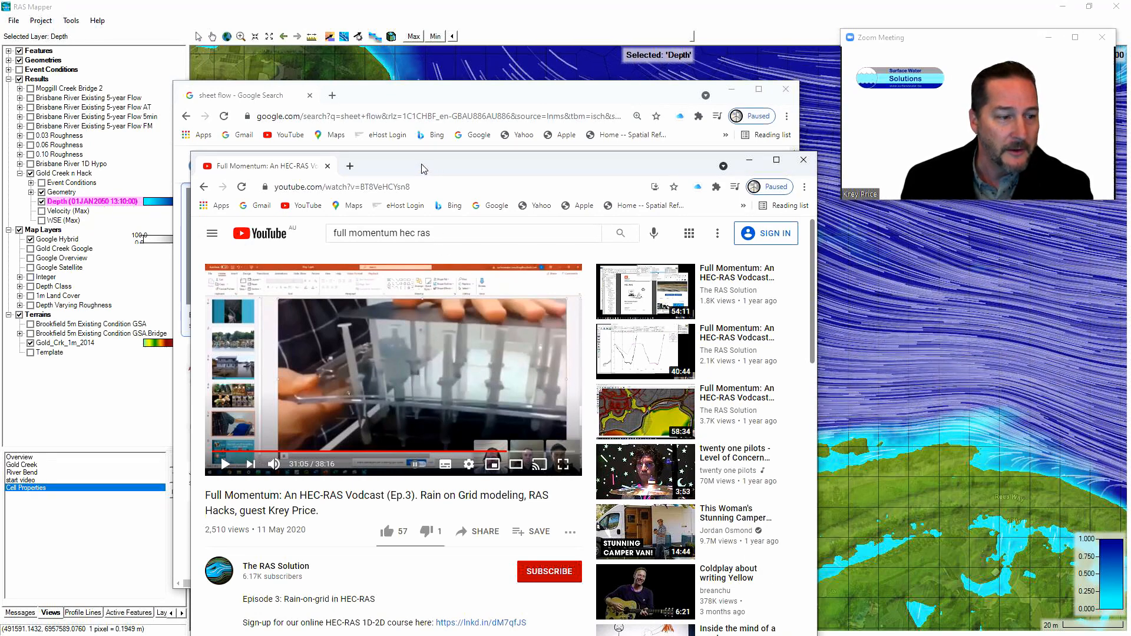
{"action": "left_click_drag", "start_coordinate": [432, 161], "coordinate": [1130, 304]}
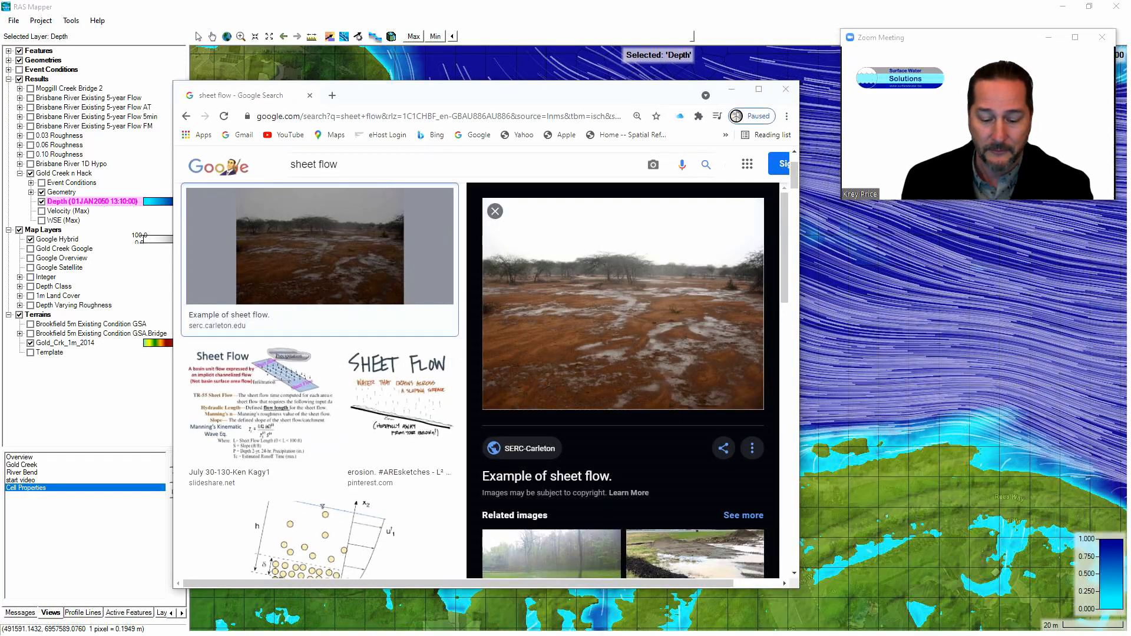
{"action": "left_click_drag", "start_coordinate": [1130, 569], "coordinate": [254, 146]}
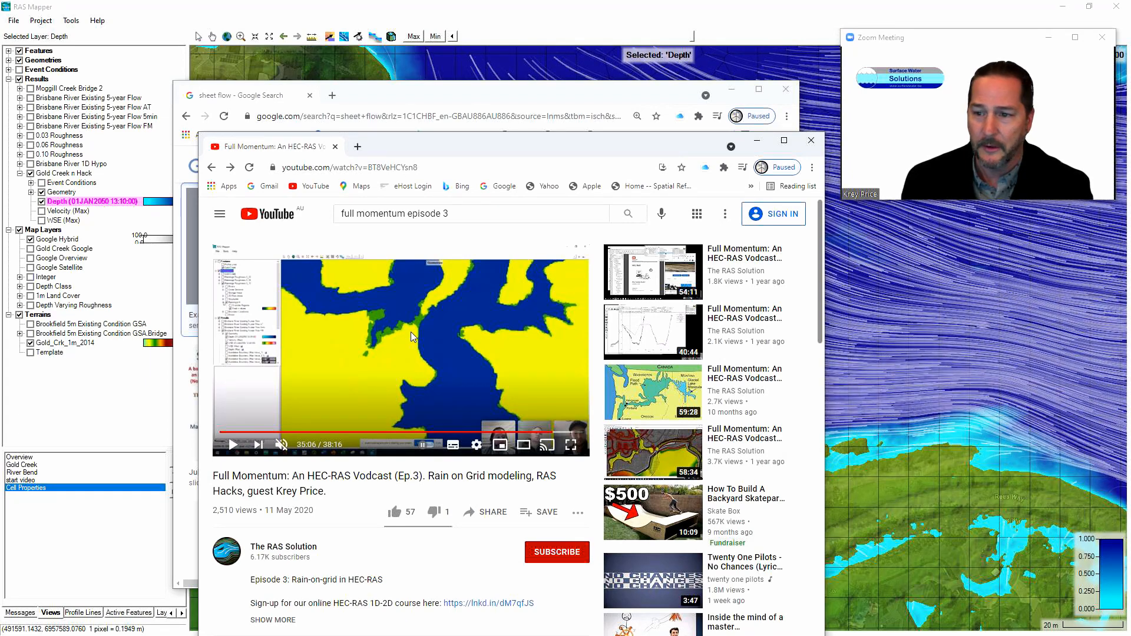
{"action": "left_click", "coordinate": [931, 366]}
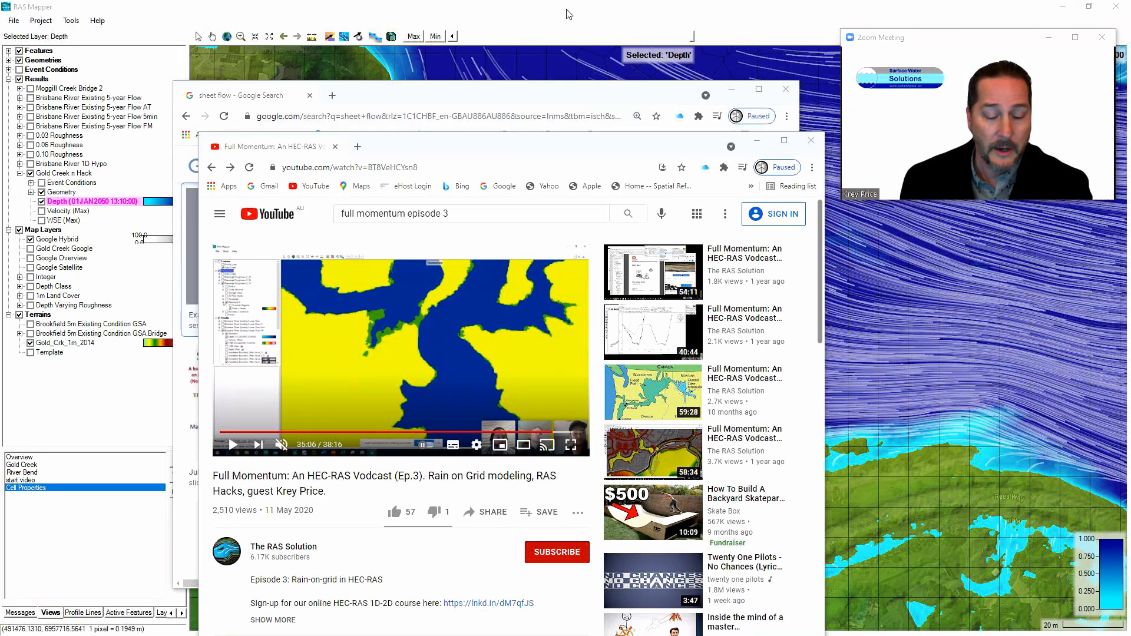
{"action": "left_click", "coordinate": [603, 10]}
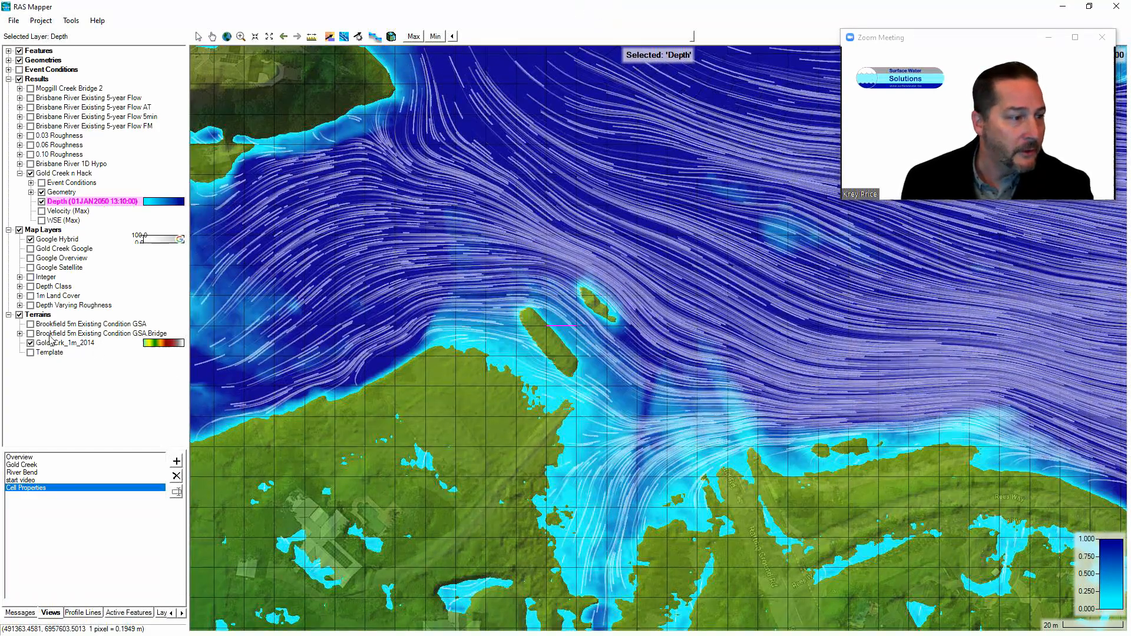
Show the maximum depth in the start video view with the Gold Creek n Hack geometry and flow tracing turned off.
{"action": "left_click", "coordinate": [24, 481]}
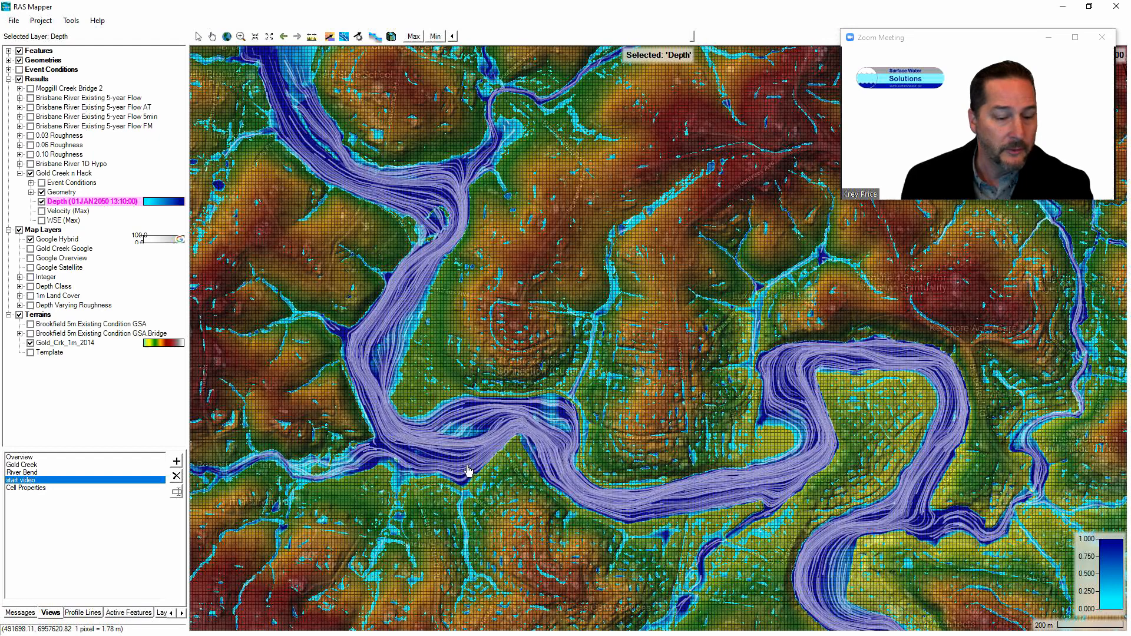
{"action": "left_click", "coordinate": [40, 190]}
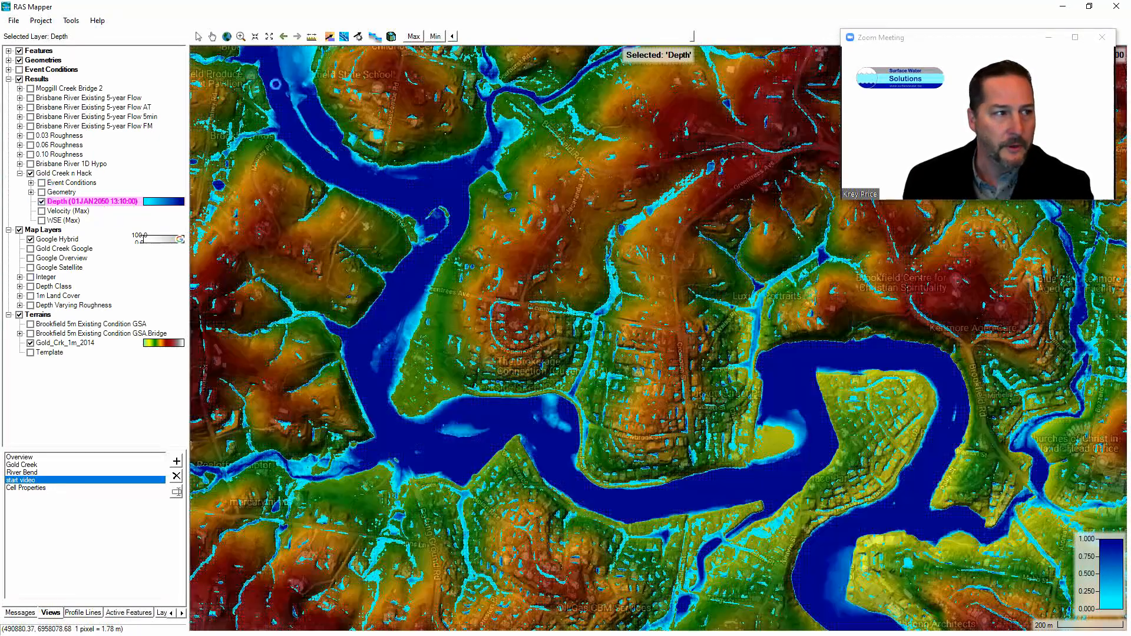
{"action": "left_click", "coordinate": [344, 37]}
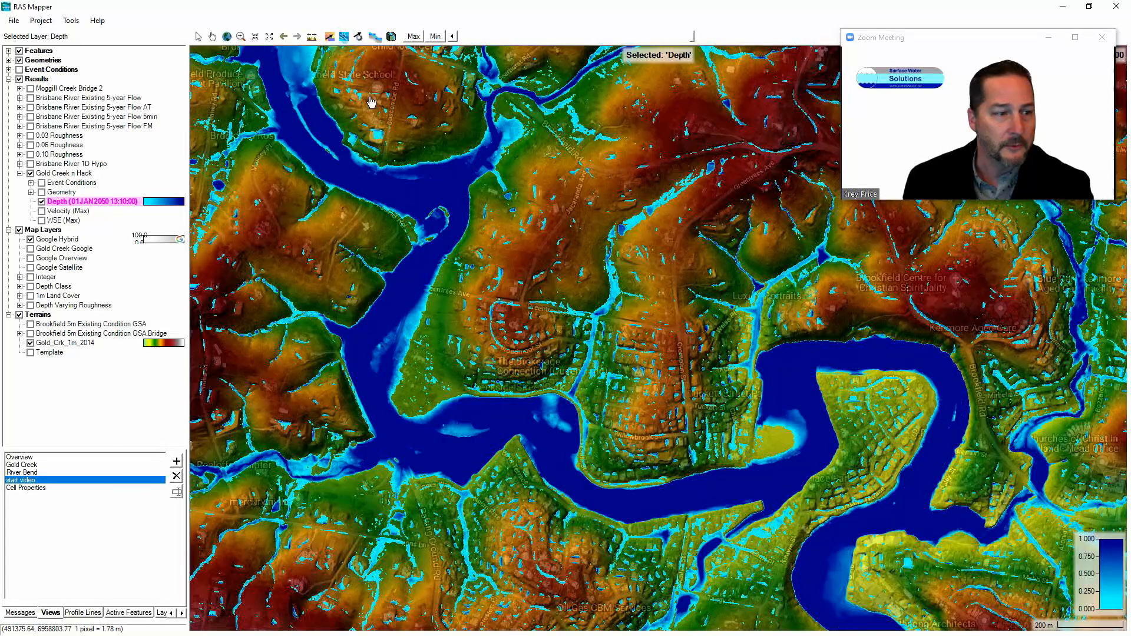
{"action": "left_click", "coordinate": [414, 36]}
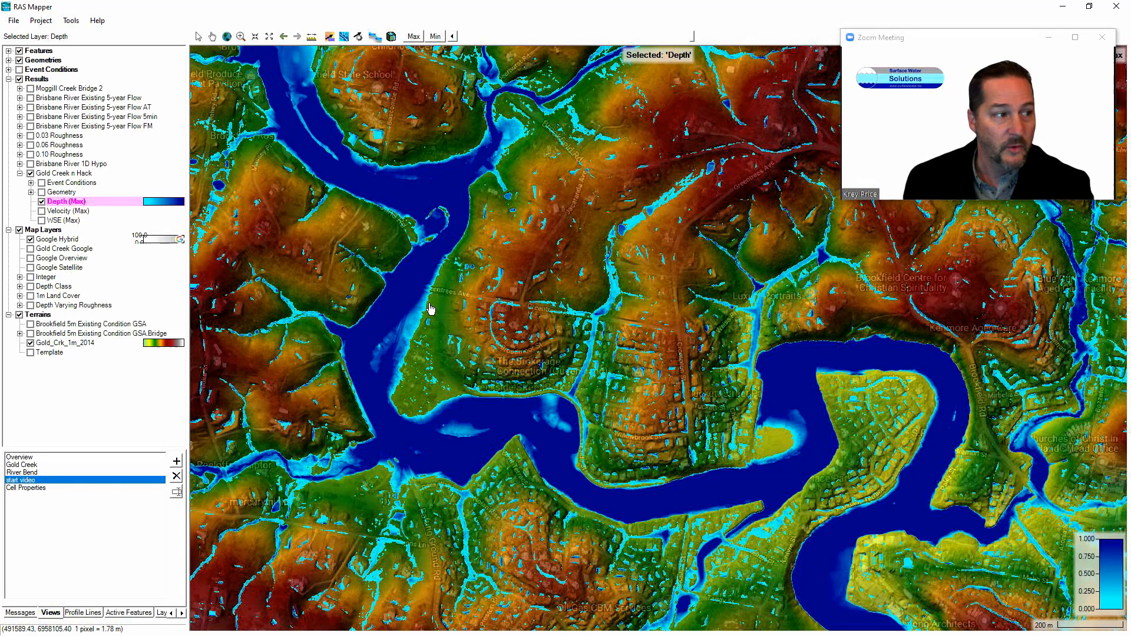
Start a new calculated layer for the Gold Creek n Hack results and move the RASter Calculator aside to clear the map.
{"action": "right_click", "coordinate": [70, 177]}
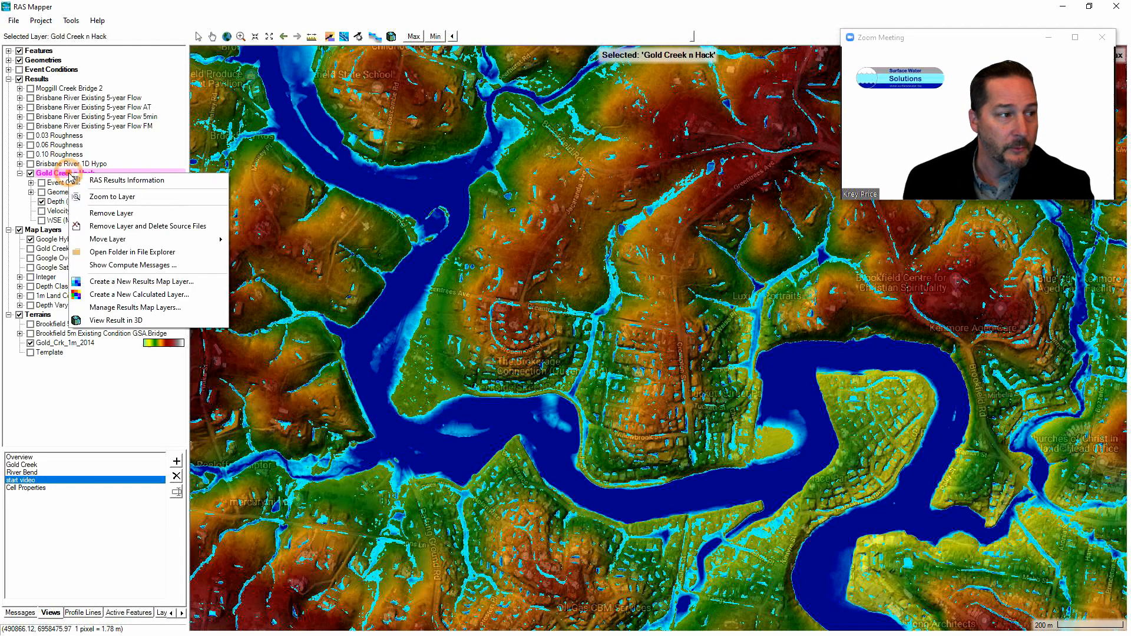
{"action": "left_click", "coordinate": [151, 298]}
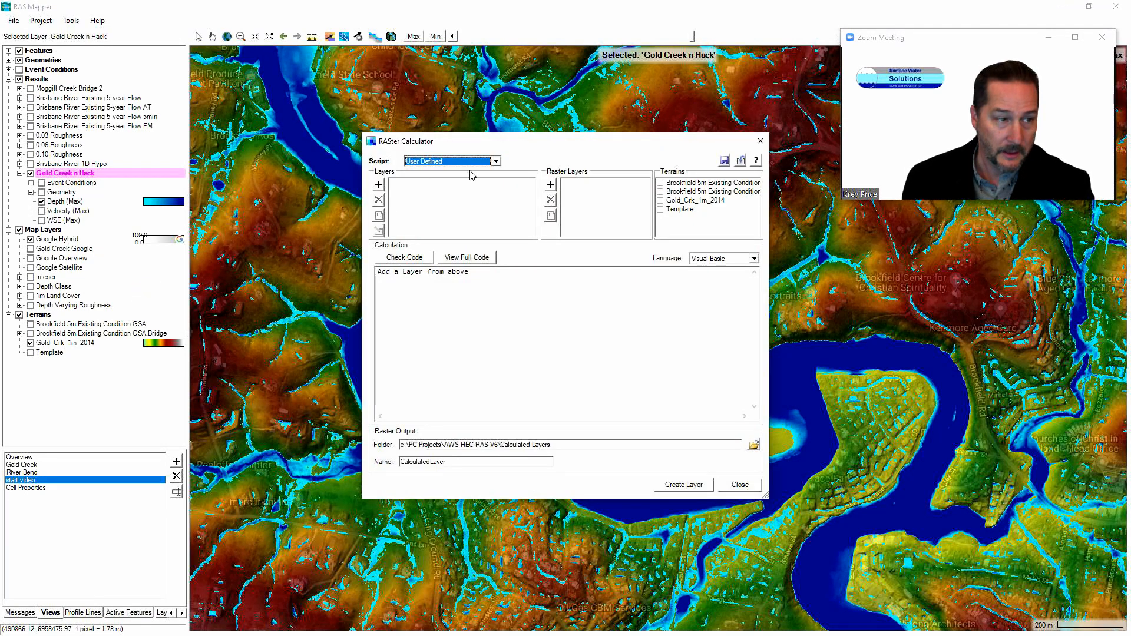
{"action": "left_click_drag", "start_coordinate": [470, 146], "coordinate": [442, 172]}
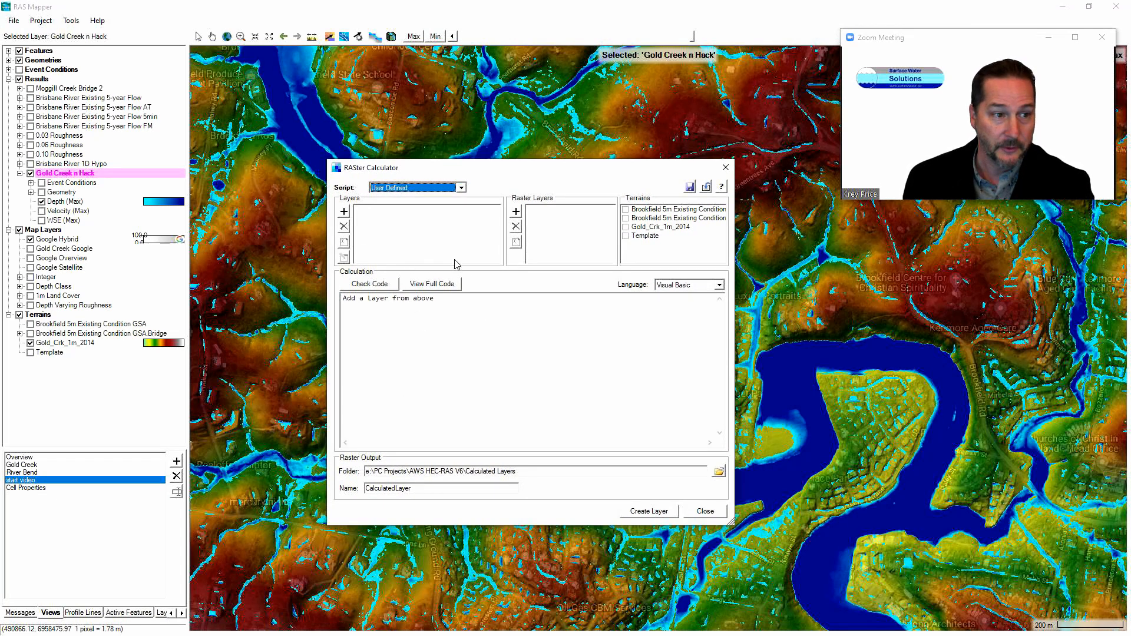
{"action": "left_click_drag", "start_coordinate": [461, 171], "coordinate": [151, 191]}
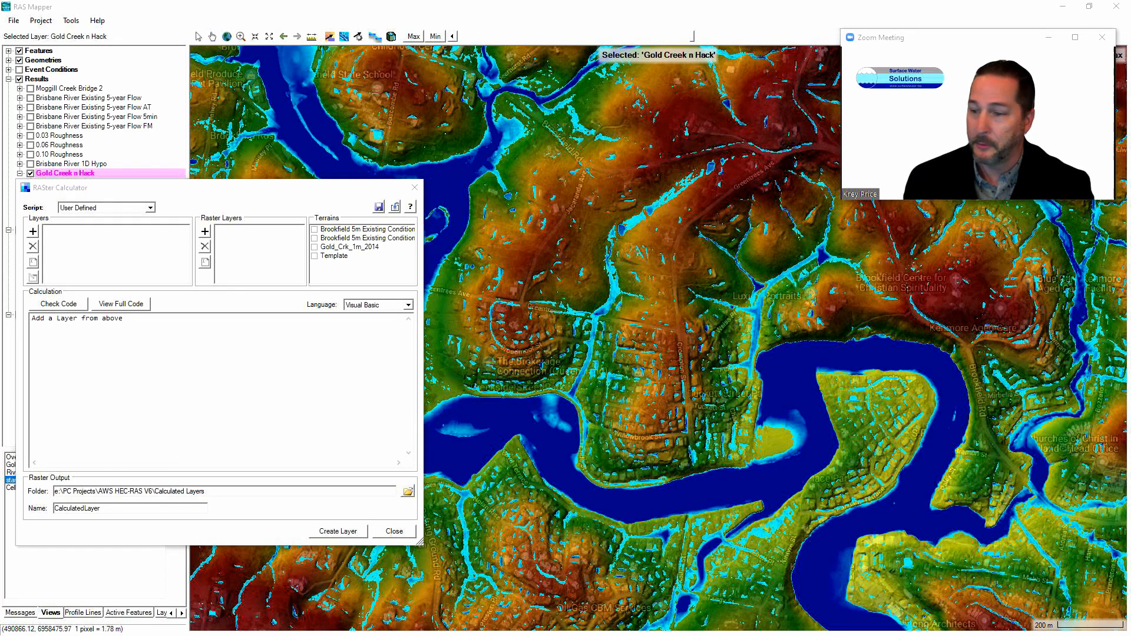
Read the depth-varying roughness script on the surfacewater.biz Raster Calculator Scripts page, ending back in the RASter Calculator.
{"action": "left_click_drag", "start_coordinate": [1129, 282], "coordinate": [668, 113]}
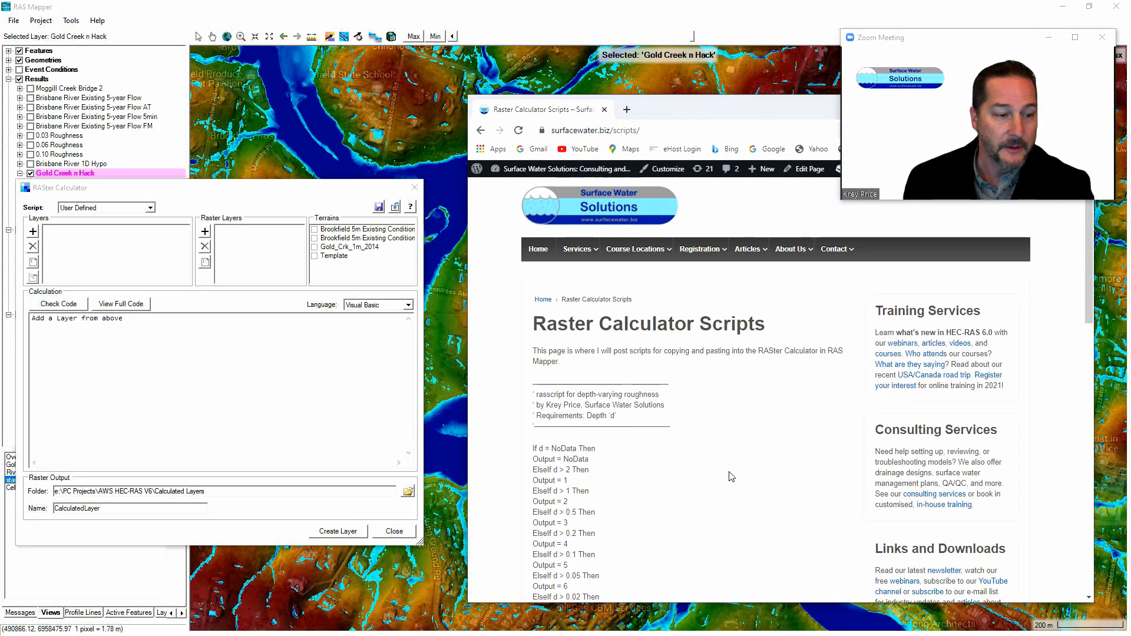
{"action": "scroll", "coordinate": [731, 476], "scroll_direction": "down", "scroll_amount": 1}
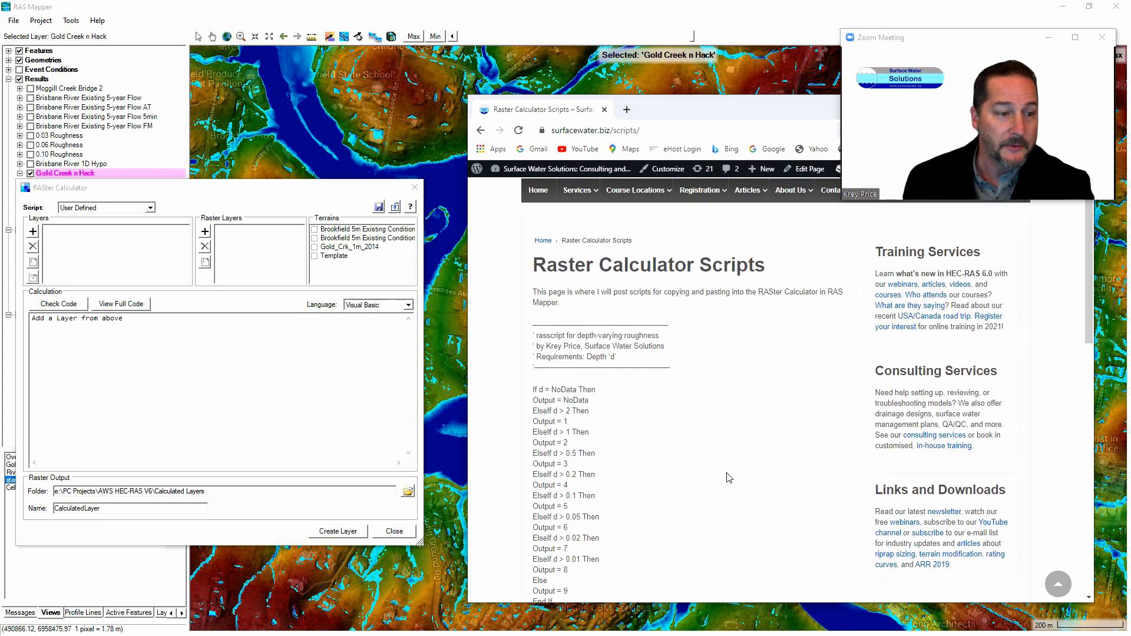
{"action": "scroll", "coordinate": [728, 472], "scroll_direction": "down", "scroll_amount": 1}
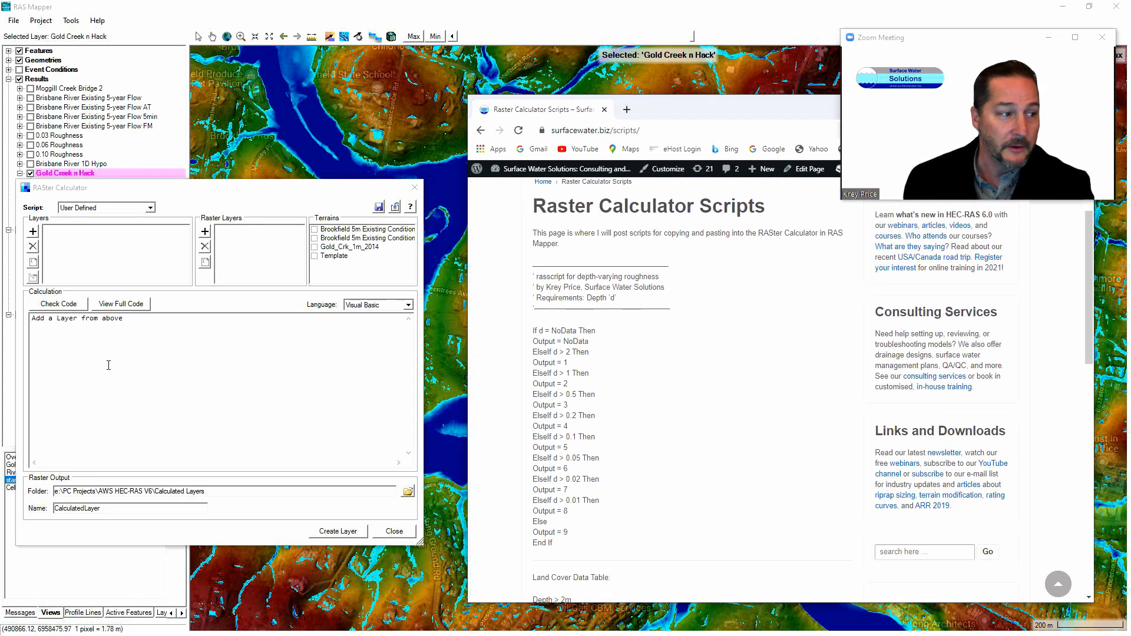
{"action": "left_click_drag", "start_coordinate": [126, 191], "coordinate": [139, 189]}
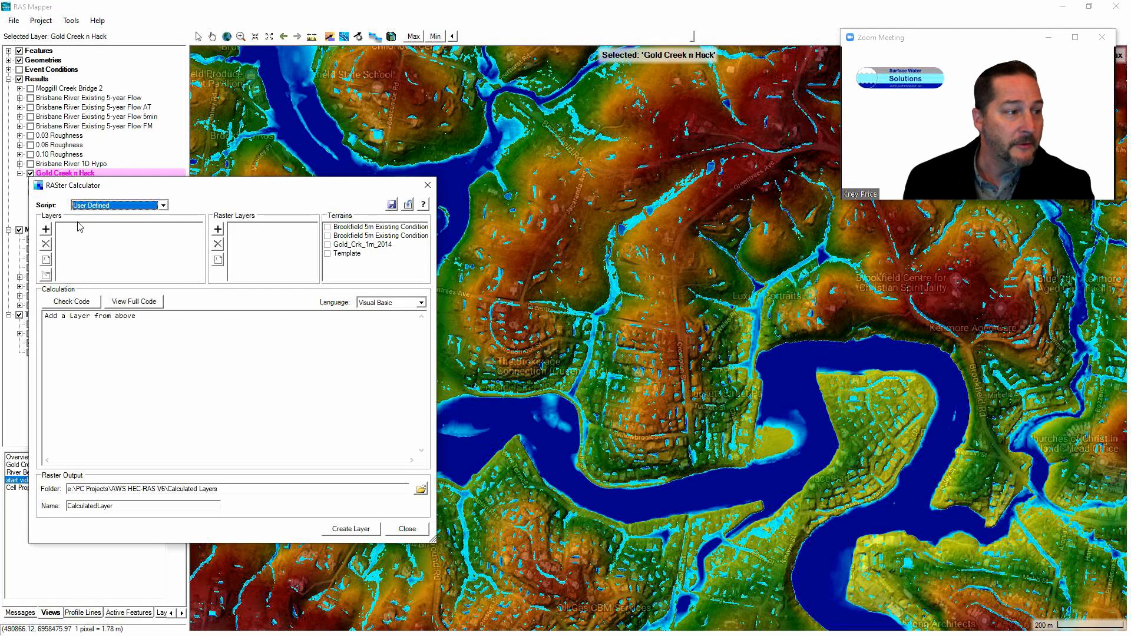
Add the Gold Creek n Hack depth at the fixed Max profile as a calculator layer variable named d.
{"action": "left_click", "coordinate": [164, 206]}
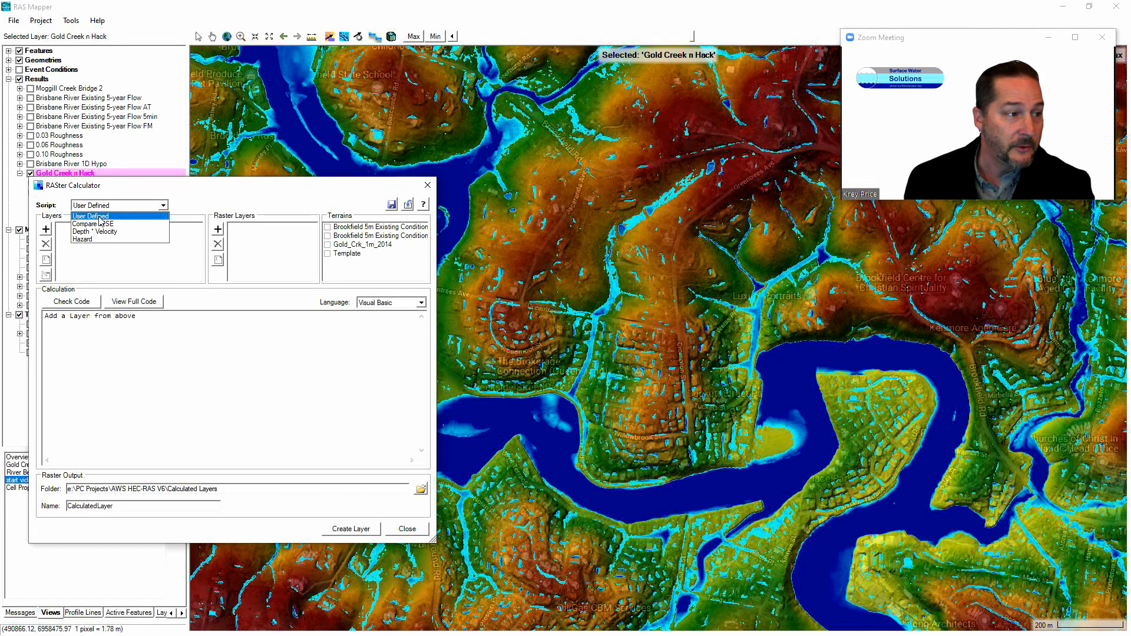
{"action": "left_click", "coordinate": [53, 247]}
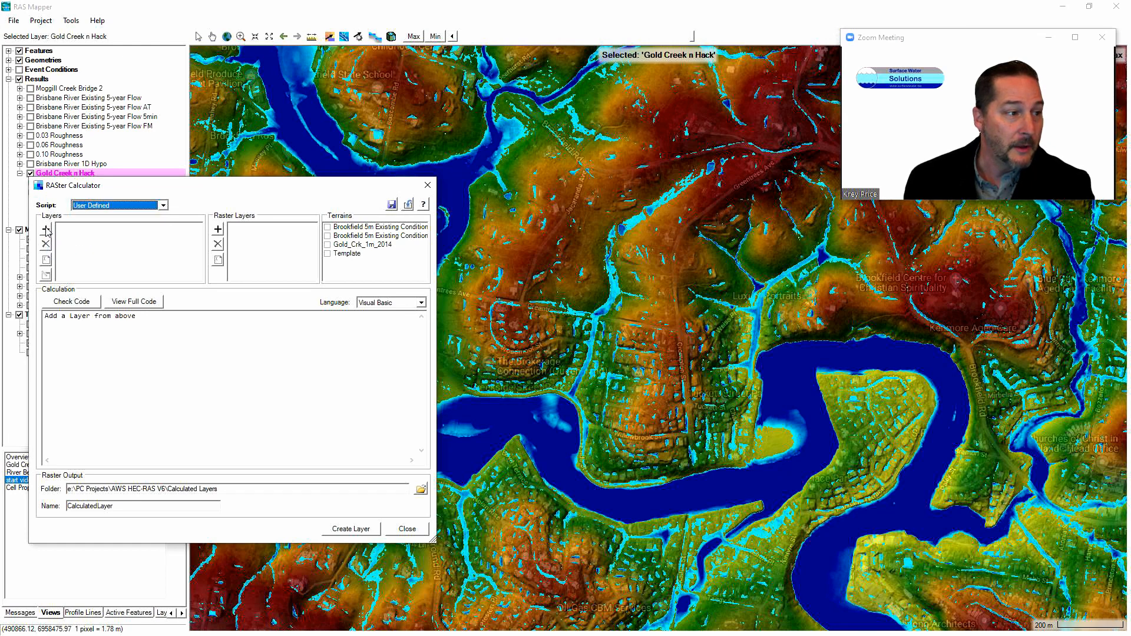
{"action": "left_click", "coordinate": [47, 230]}
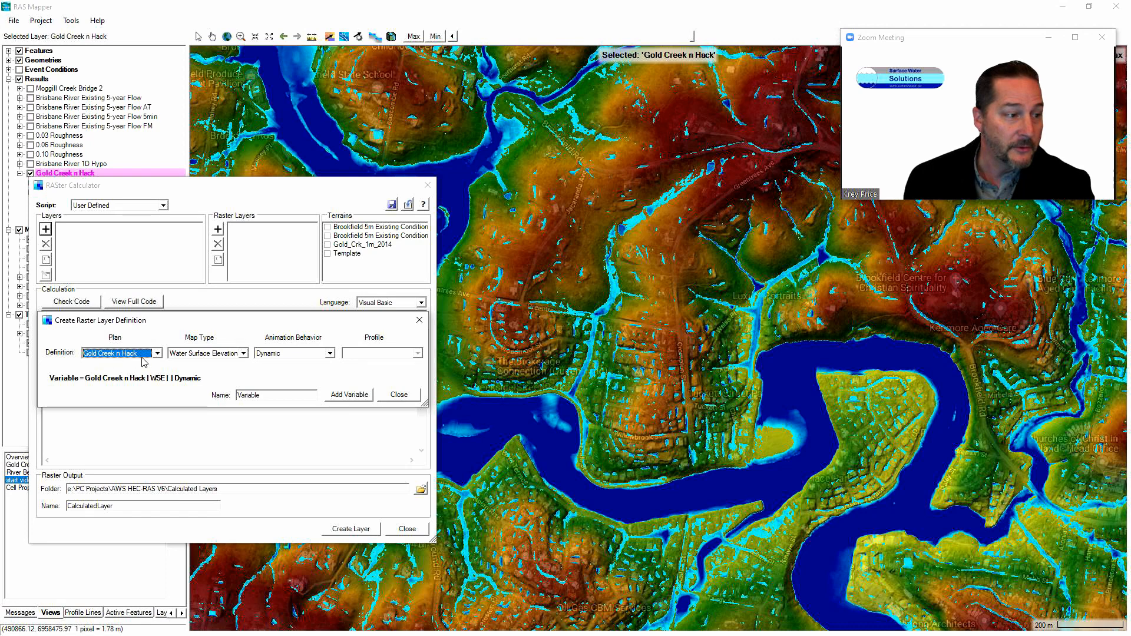
{"action": "left_click", "coordinate": [243, 354]}
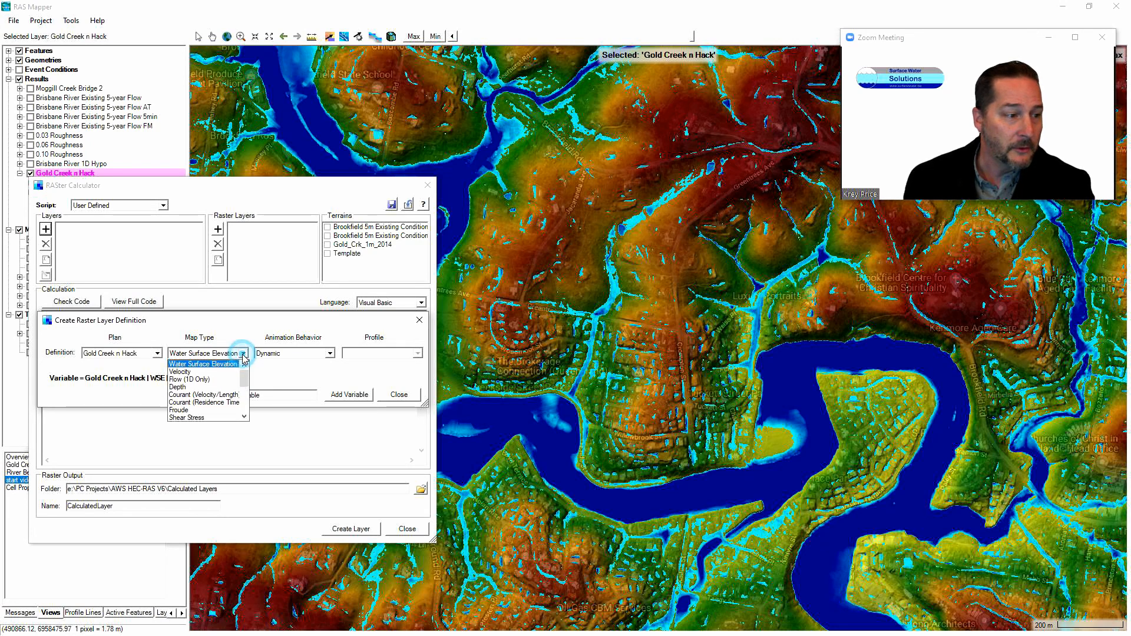
{"action": "left_click", "coordinate": [204, 388]}
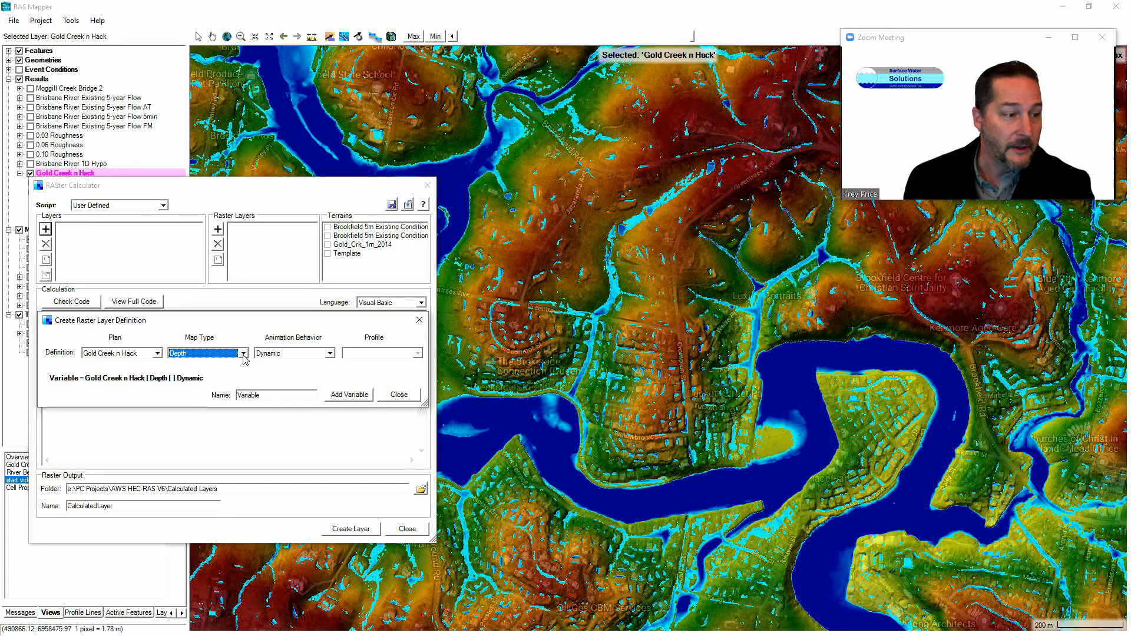
{"action": "left_click", "coordinate": [331, 353]}
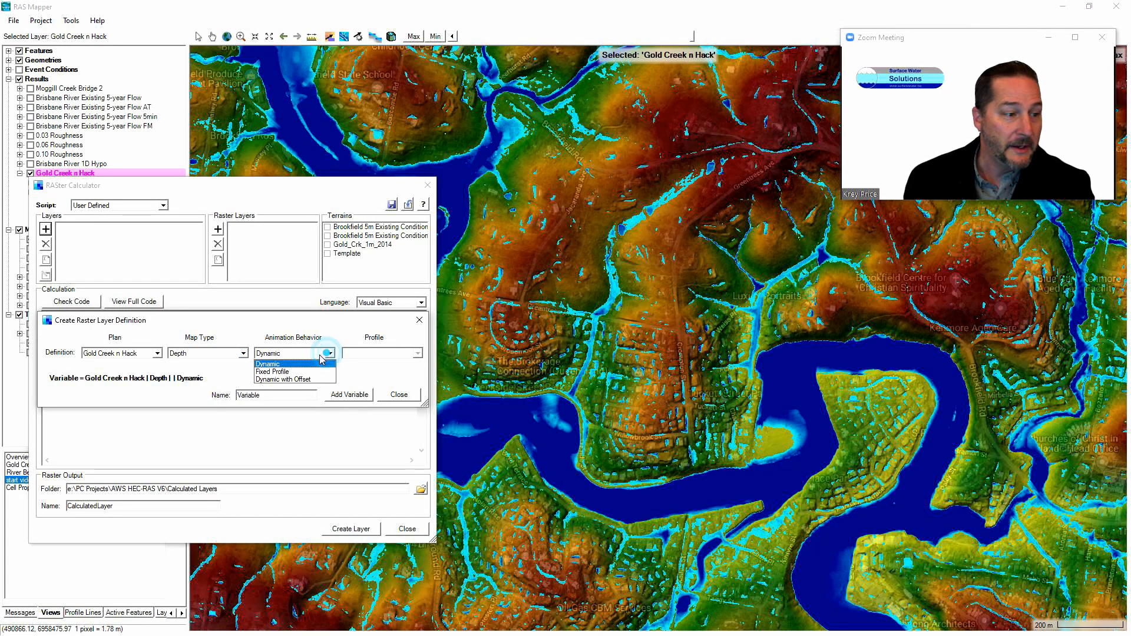
{"action": "left_click", "coordinate": [282, 368]}
{"action": "double_click", "coordinate": [279, 395]}
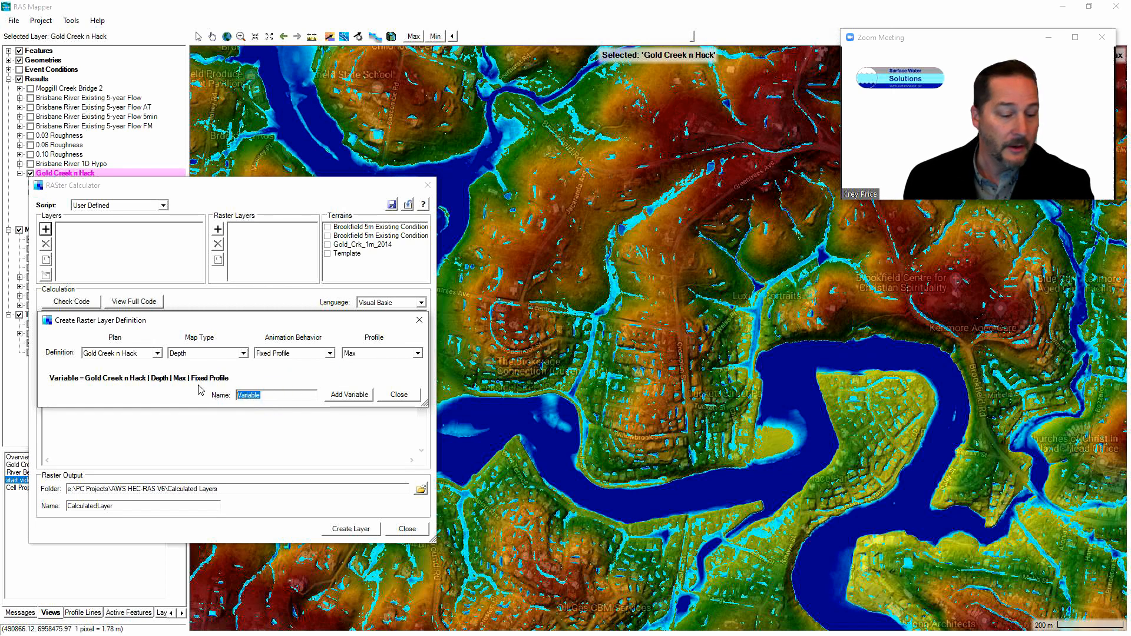
{"action": "type", "text": "d"}
{"action": "left_click", "coordinate": [355, 398]}
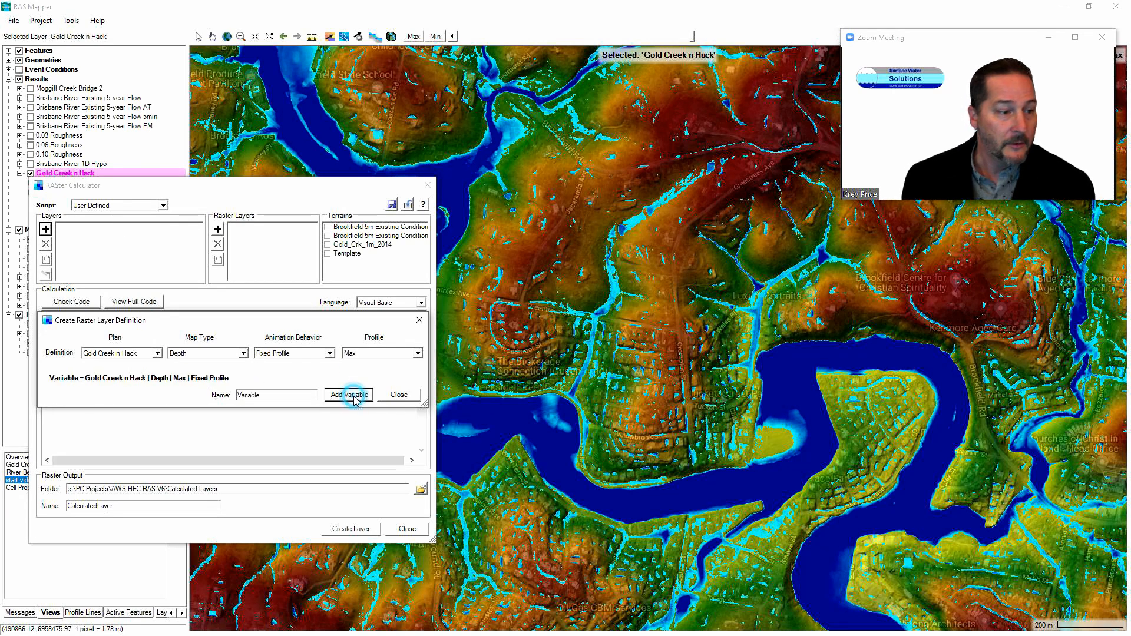
{"action": "left_click", "coordinate": [391, 393]}
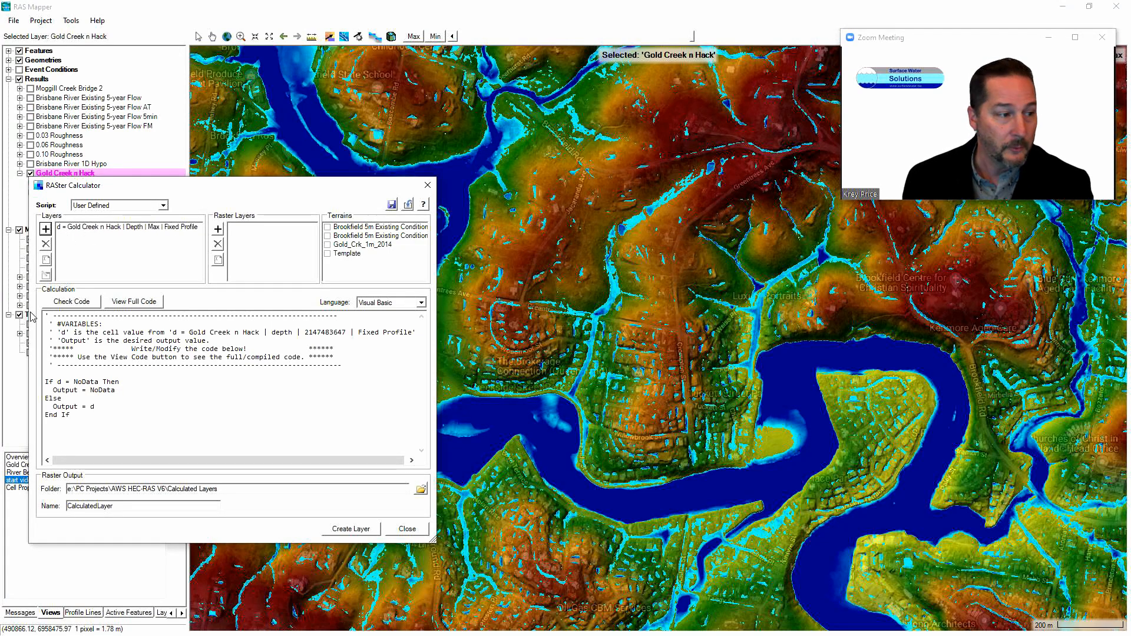
Copy the depth-varying roughness script from the Raster Calculator Scripts web page and replace the RASter Calculator's default code with it.
{"action": "left_click_drag", "start_coordinate": [1130, 265], "coordinate": [680, 97]}
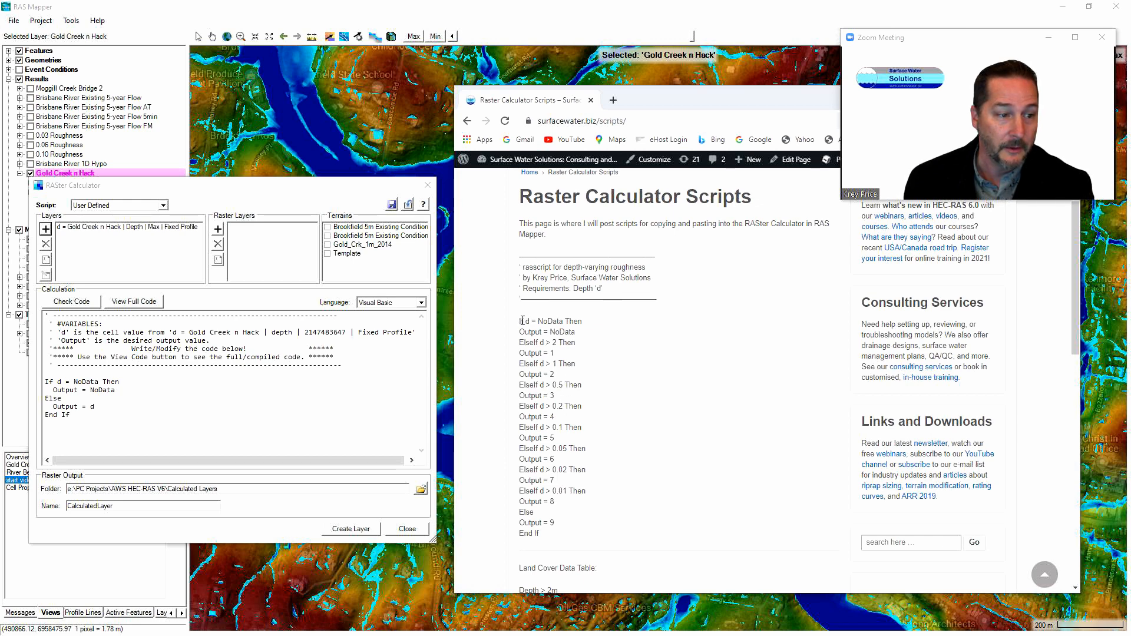
{"action": "left_click_drag", "start_coordinate": [523, 321], "coordinate": [559, 545]}
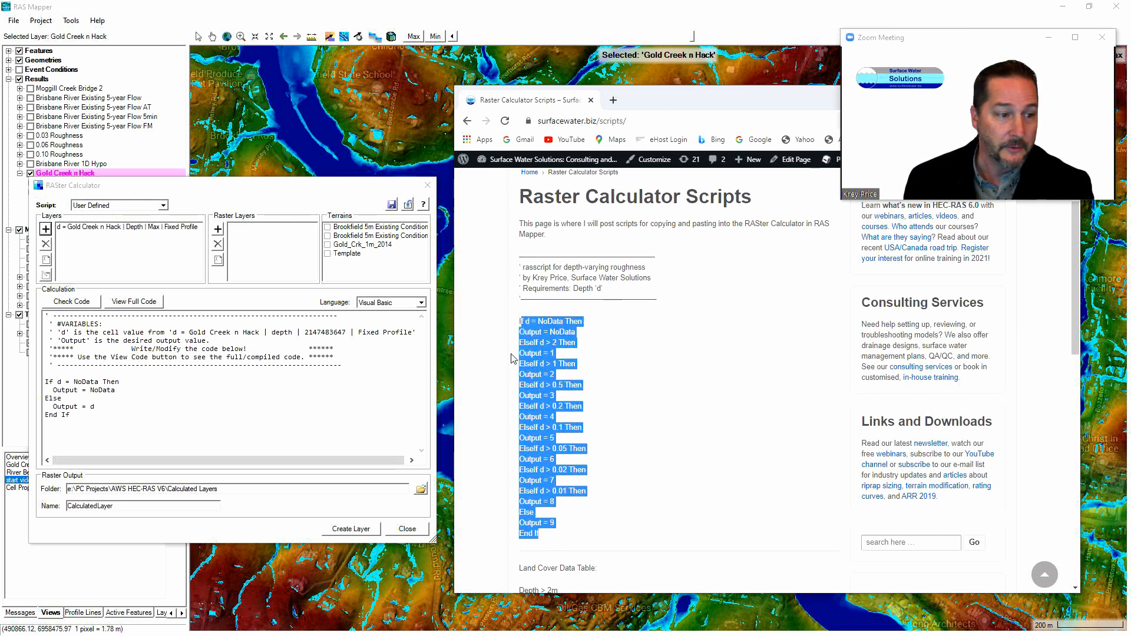
{"action": "left_click_drag", "start_coordinate": [520, 321], "coordinate": [549, 538]}
{"action": "key", "text": "ctrl+c"}
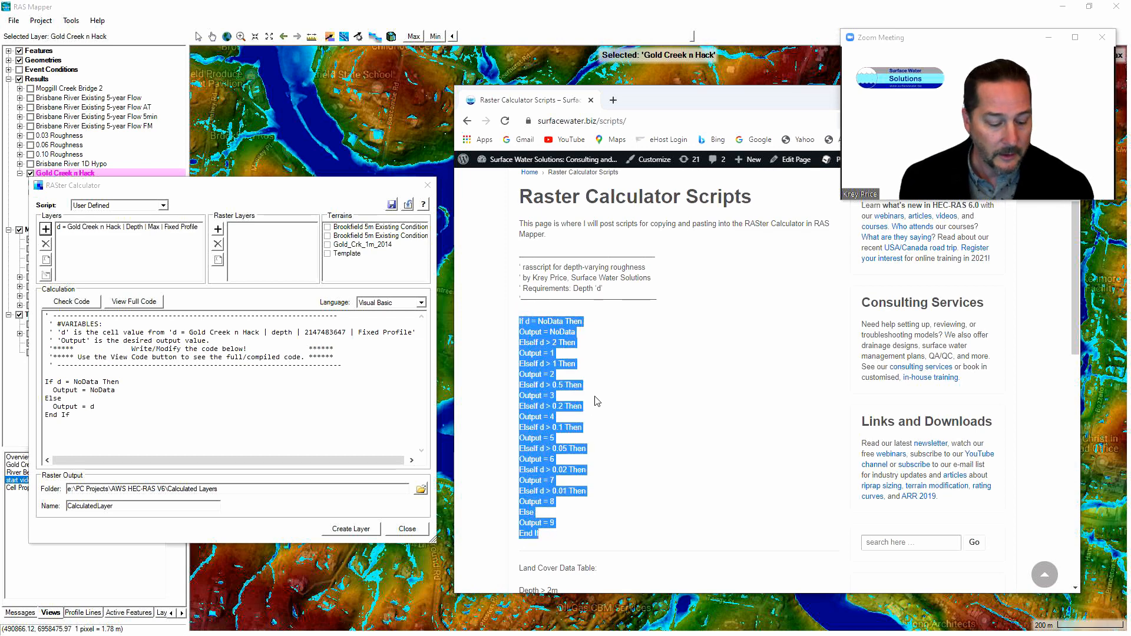
{"action": "left_click", "coordinate": [222, 415]}
{"action": "key", "text": "ctrl+a"}
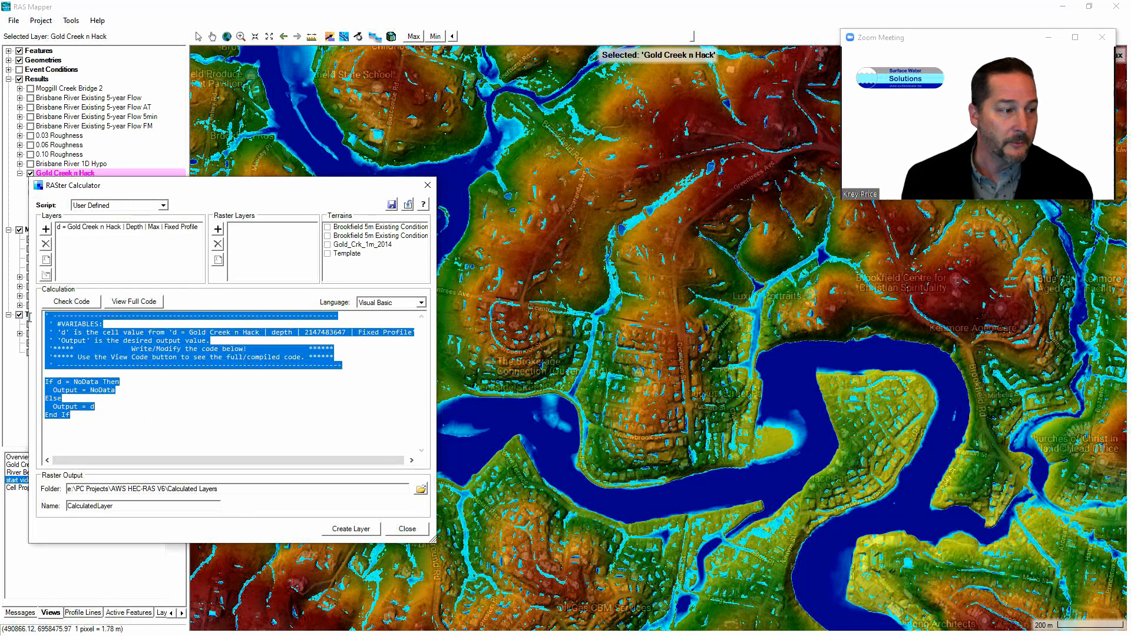
{"action": "key", "text": "ctrl+v"}
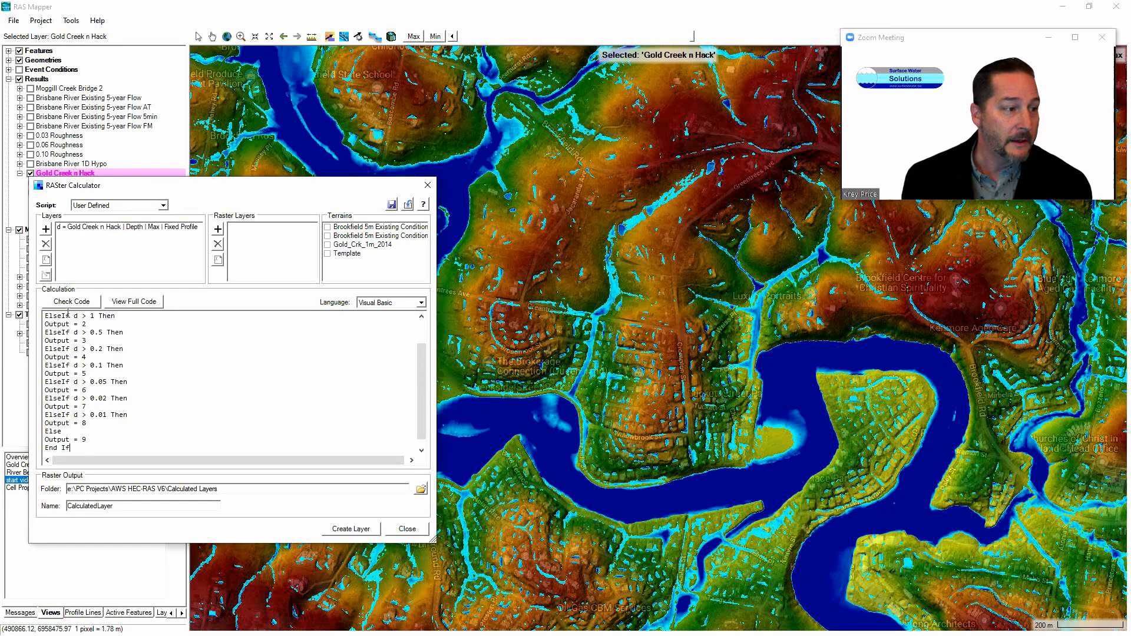
Check that the calculation code compiles and review the full compiled code through to its end.
{"action": "left_click", "coordinate": [71, 303]}
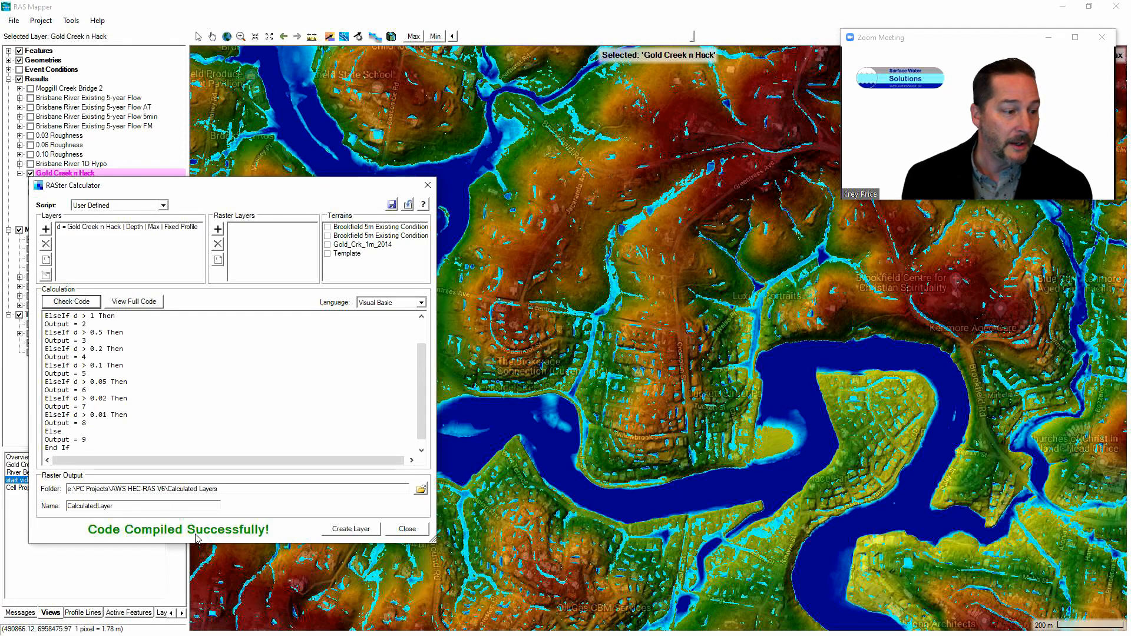
{"action": "left_click", "coordinate": [137, 302]}
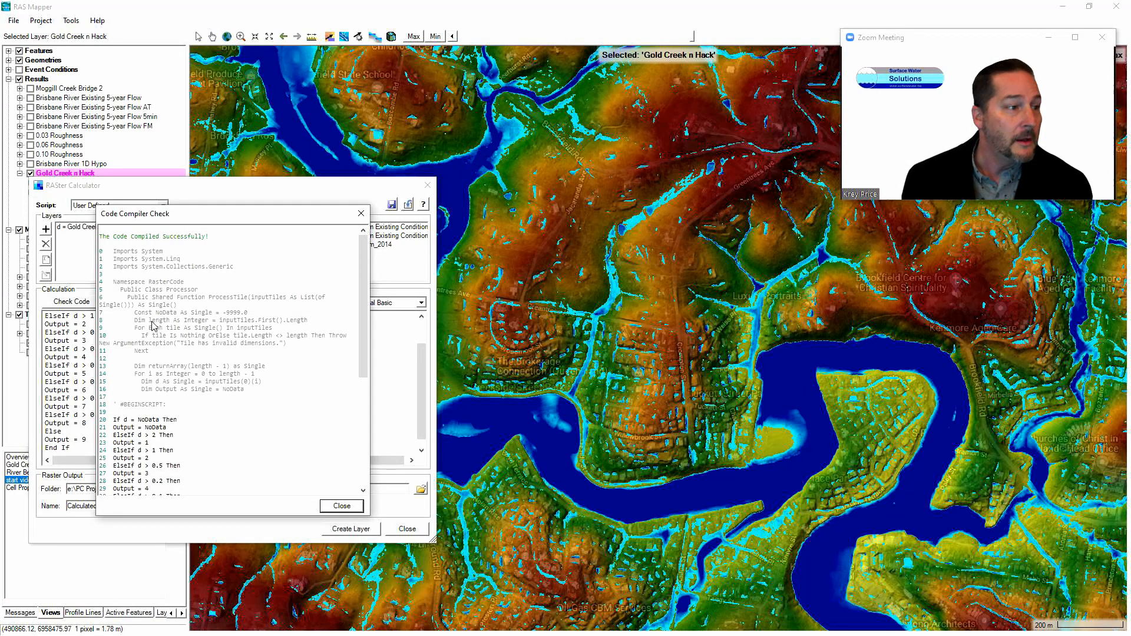
{"action": "left_click_drag", "start_coordinate": [363, 326], "coordinate": [364, 467]}
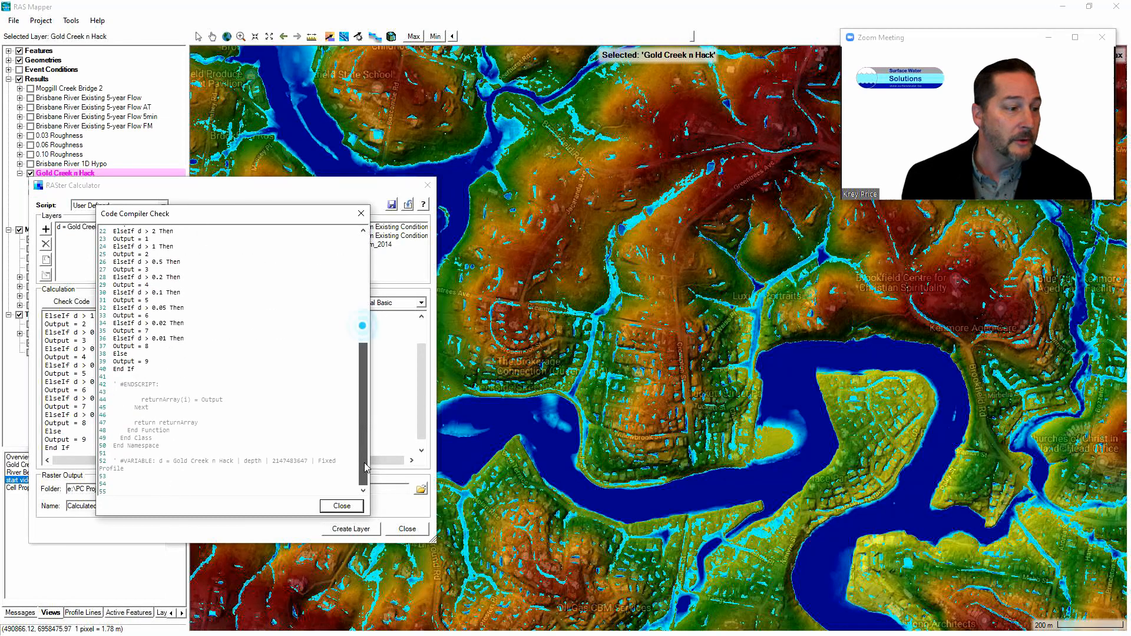
{"action": "left_click", "coordinate": [342, 506]}
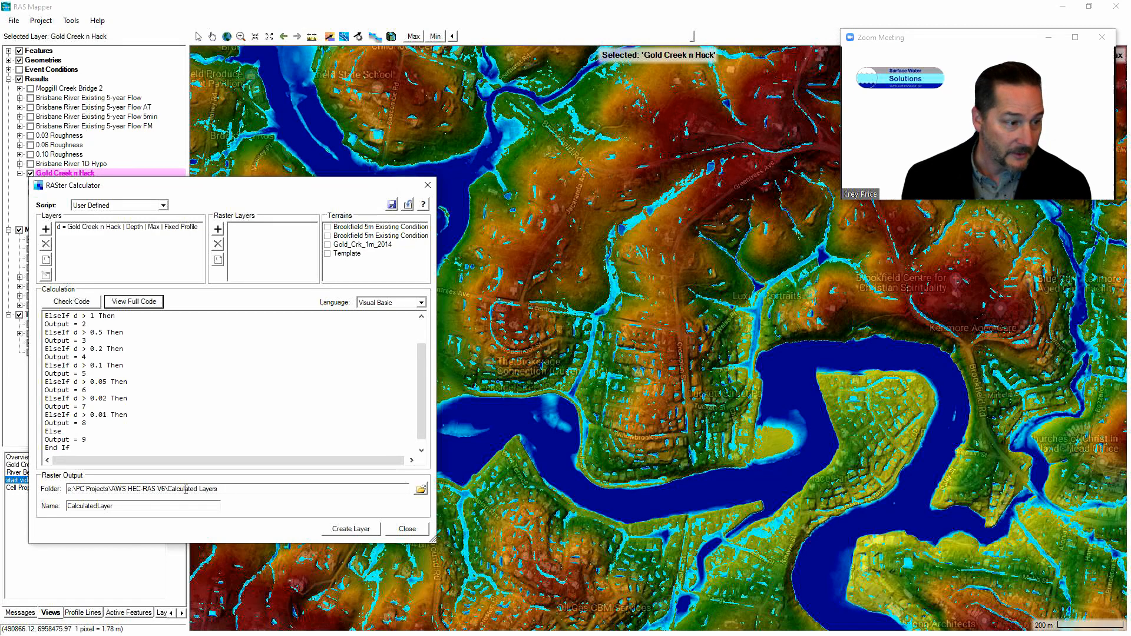
Name the raster output D_Var_N and create the calculated layer.
{"action": "double_click", "coordinate": [132, 506]}
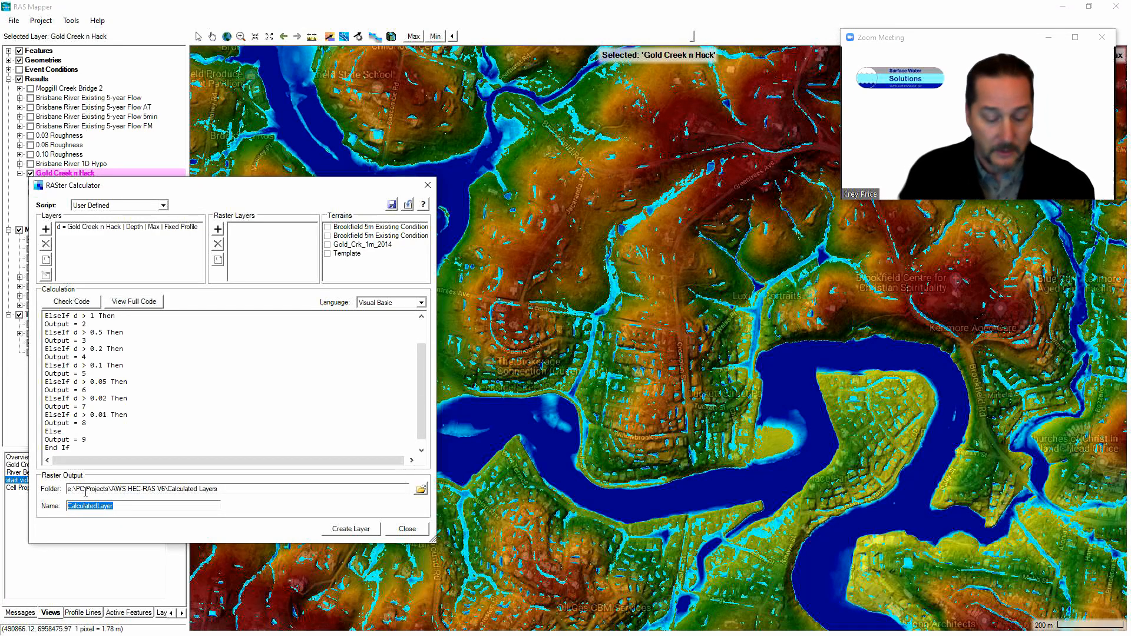
{"action": "type", "text": "D_Var_N"}
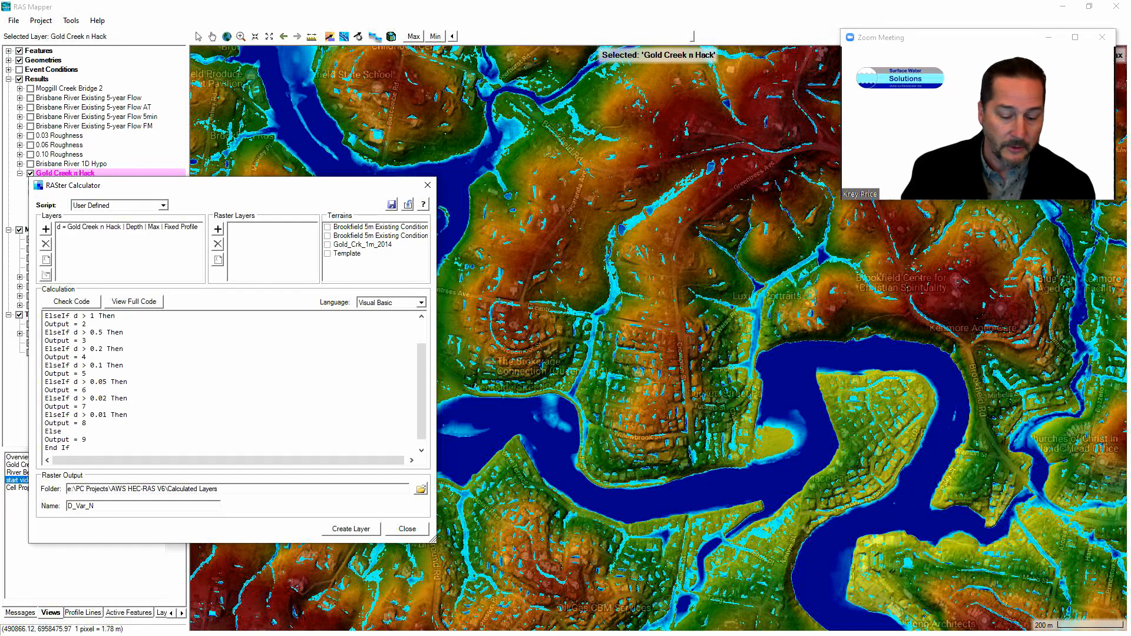
{"action": "left_click", "coordinate": [360, 529]}
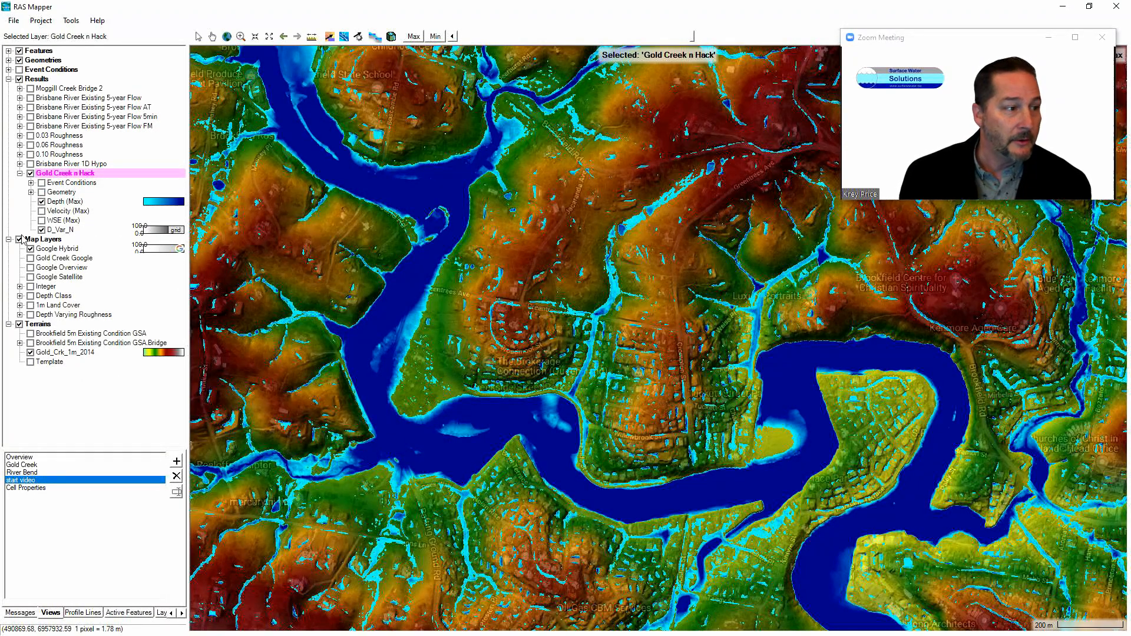
Isolate the D_Var_N layer on the map by hiding Depth (Max), the Gold_Crk_1m_2014 terrain and Google Hybrid.
{"action": "left_click", "coordinate": [42, 202]}
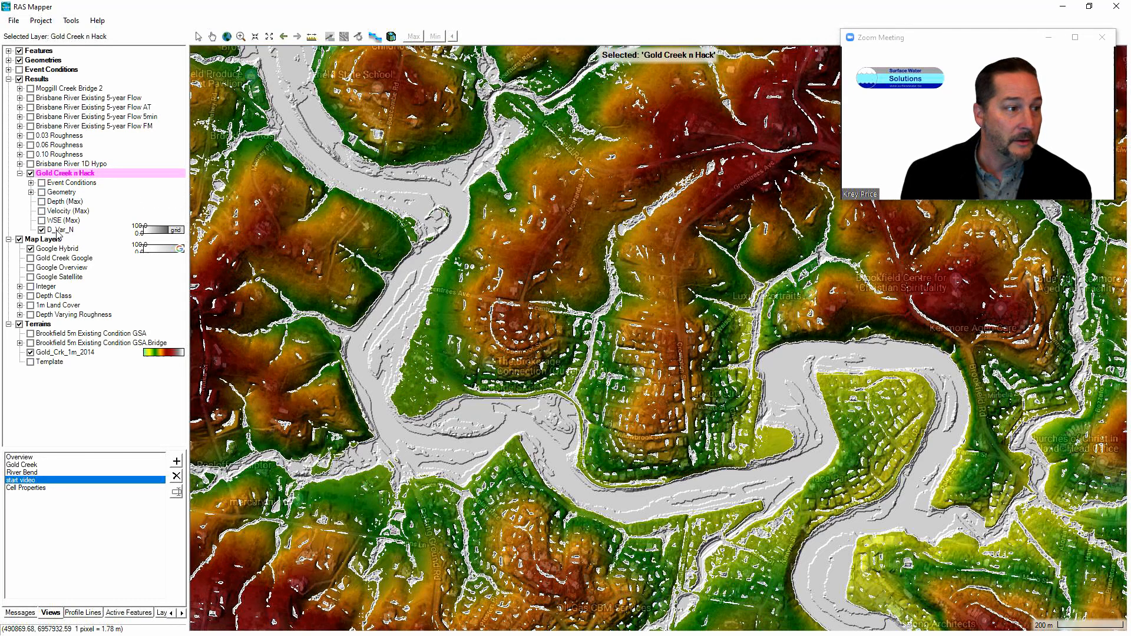
{"action": "left_click", "coordinate": [59, 230]}
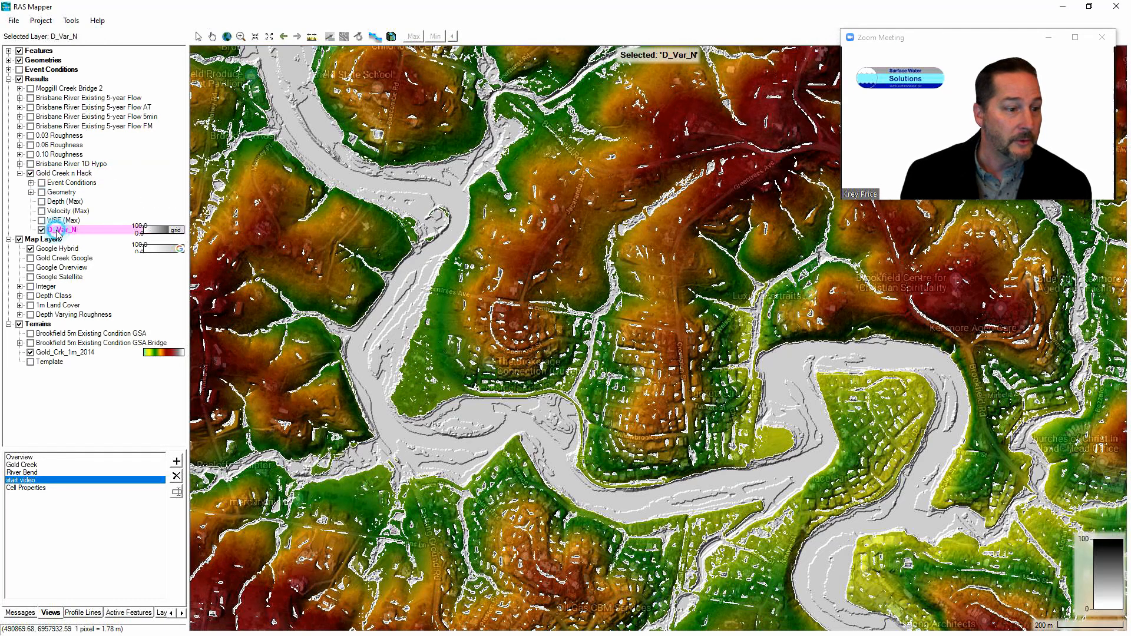
{"action": "left_click", "coordinate": [31, 352]}
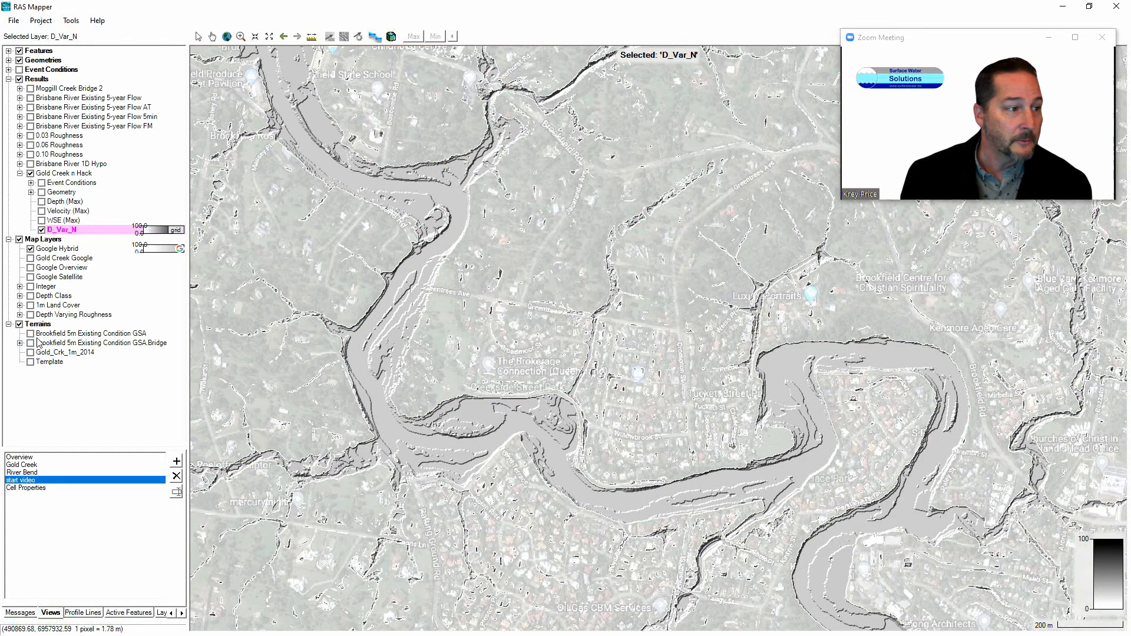
{"action": "left_click", "coordinate": [30, 248]}
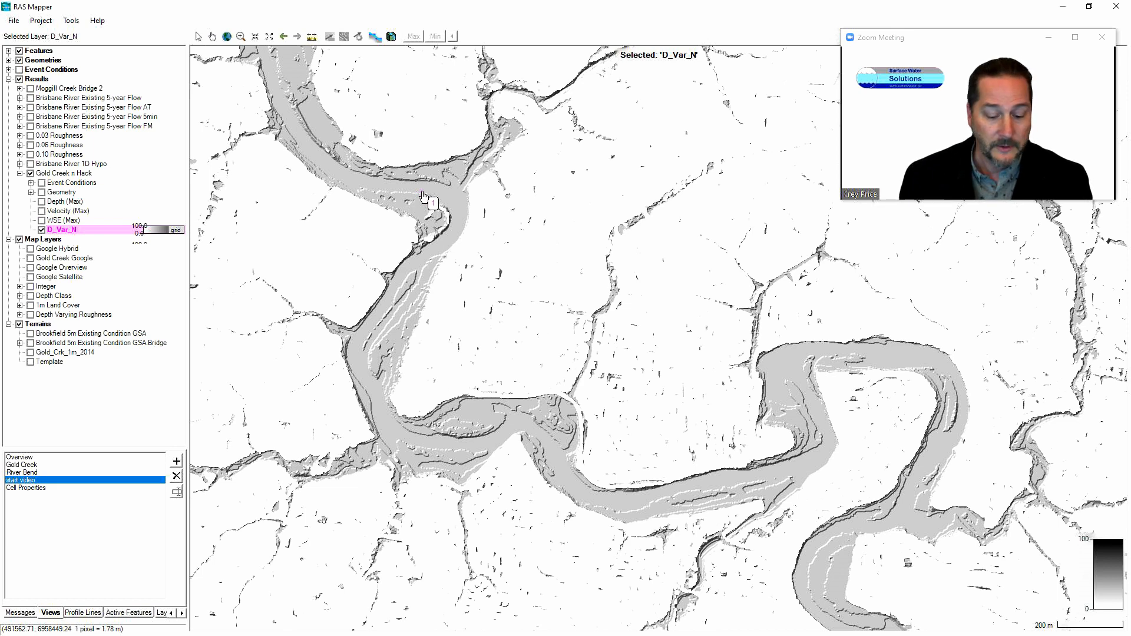
Export the D_Var_N layer as a raster named D_Var_N, using the Template terrain as its template.
{"action": "right_click", "coordinate": [68, 233]}
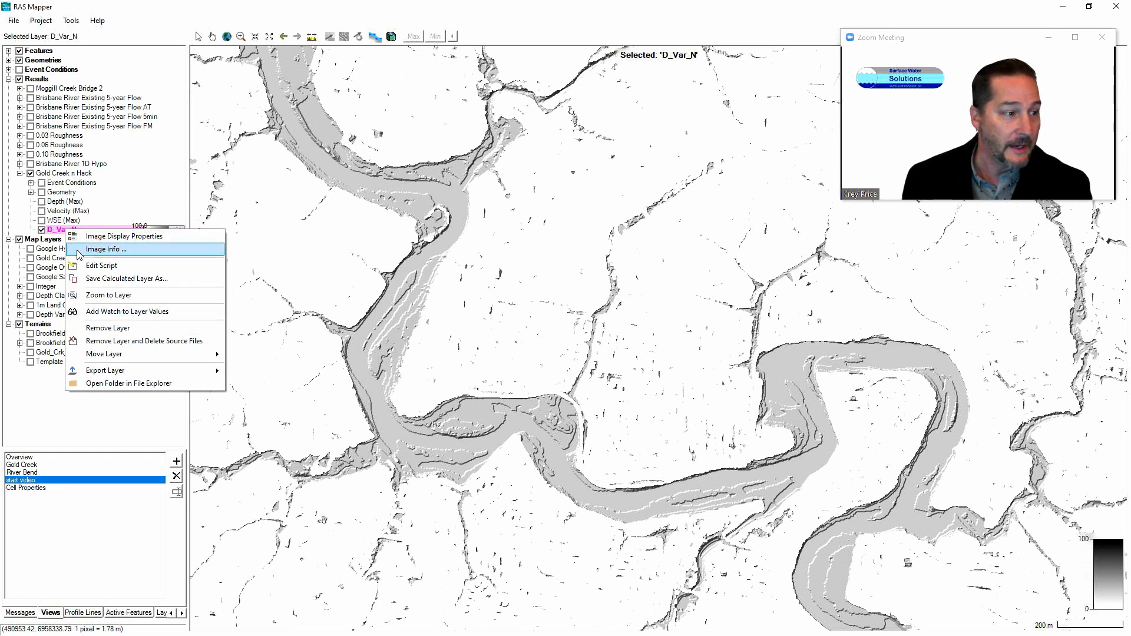
{"action": "mouse_move", "coordinate": [103, 373]}
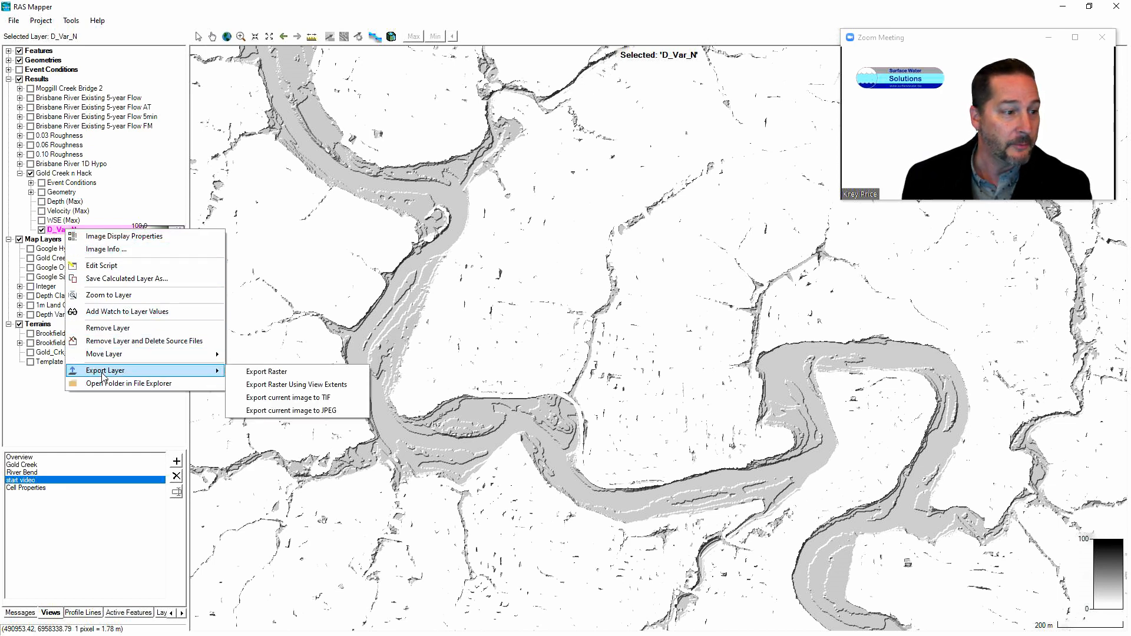
{"action": "left_click", "coordinate": [275, 372]}
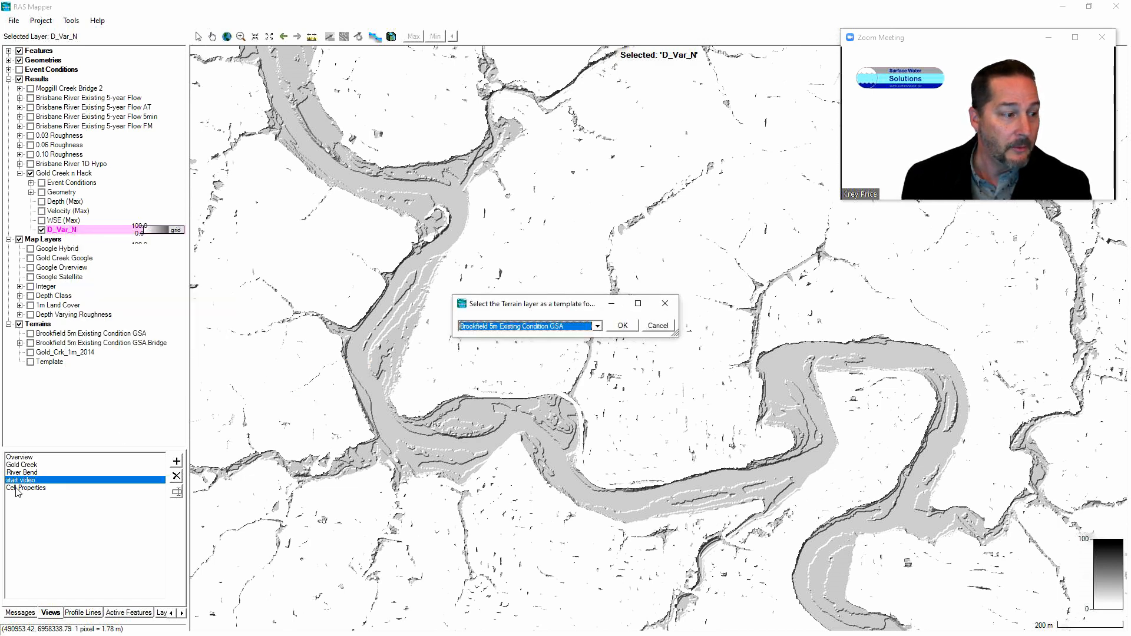
{"action": "left_click", "coordinate": [598, 327]}
{"action": "left_click", "coordinate": [541, 361]}
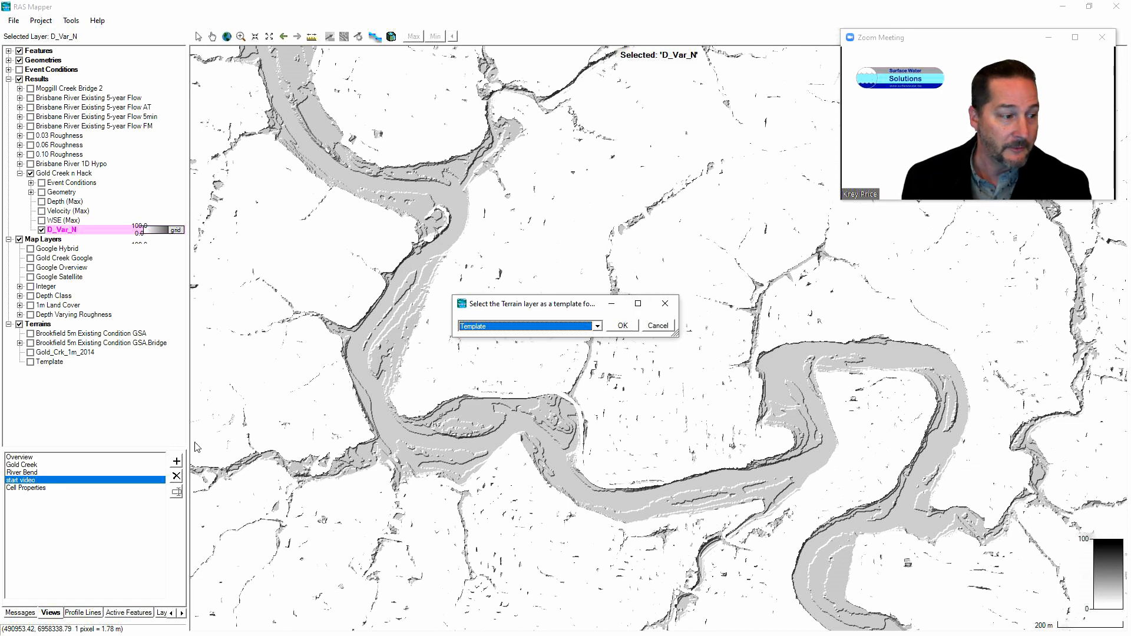
{"action": "left_click", "coordinate": [623, 331]}
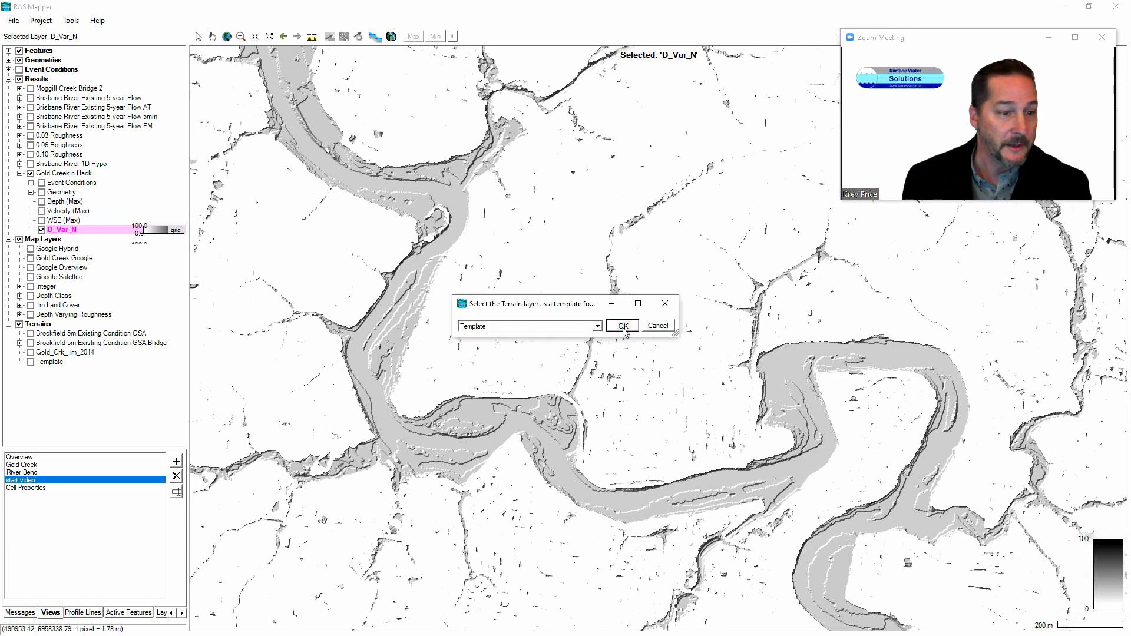
{"action": "left_click", "coordinate": [624, 332]}
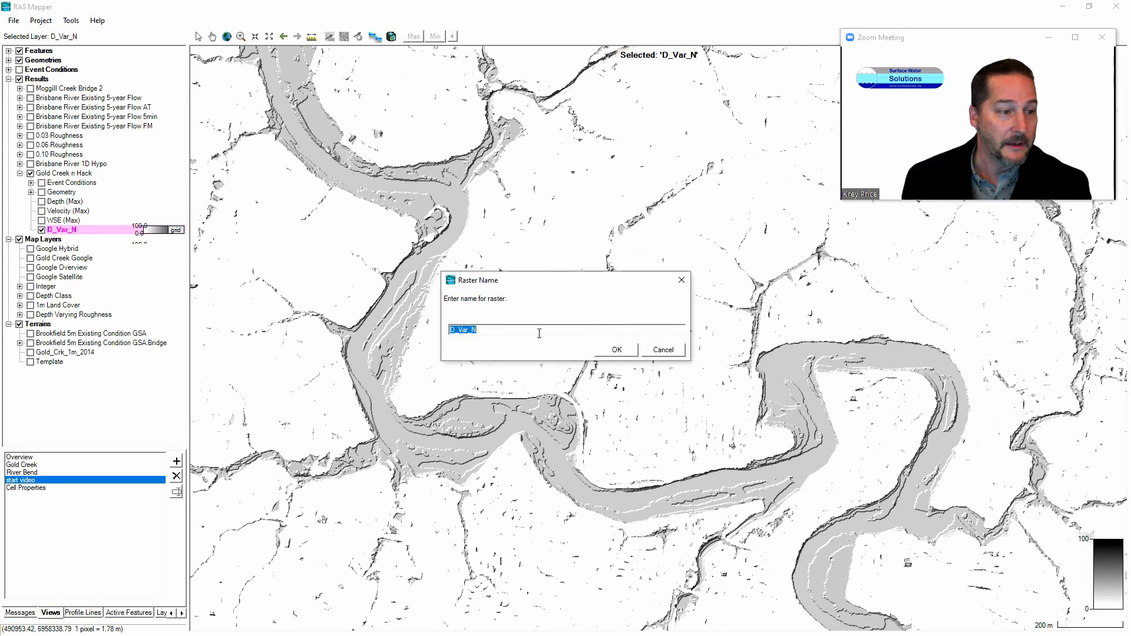
{"action": "left_click", "coordinate": [485, 331]}
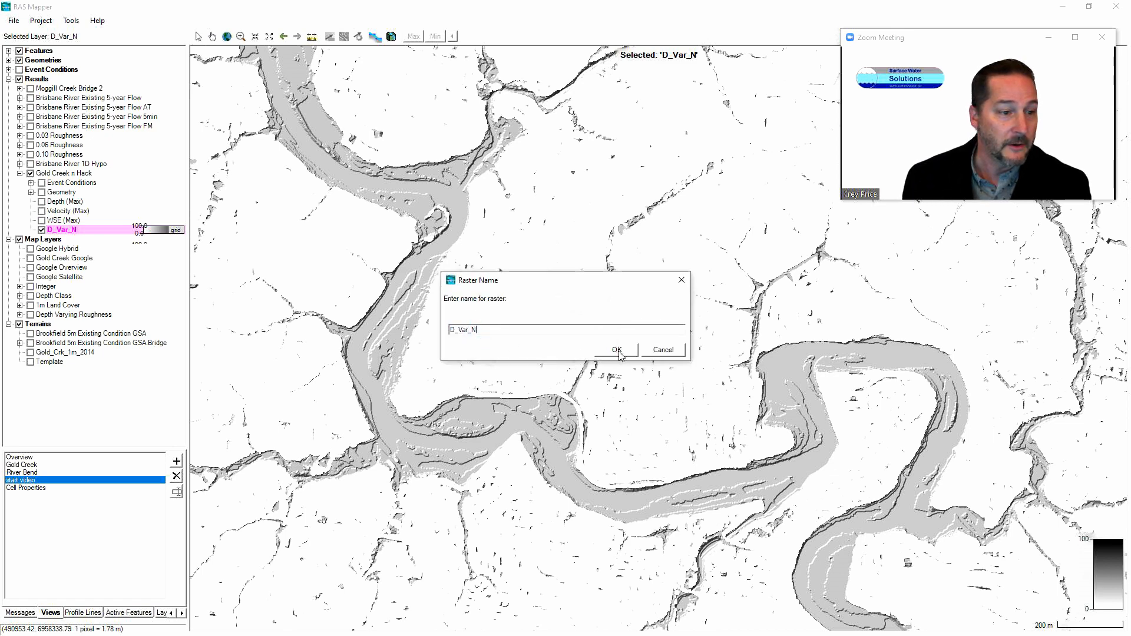
{"action": "left_click", "coordinate": [620, 354]}
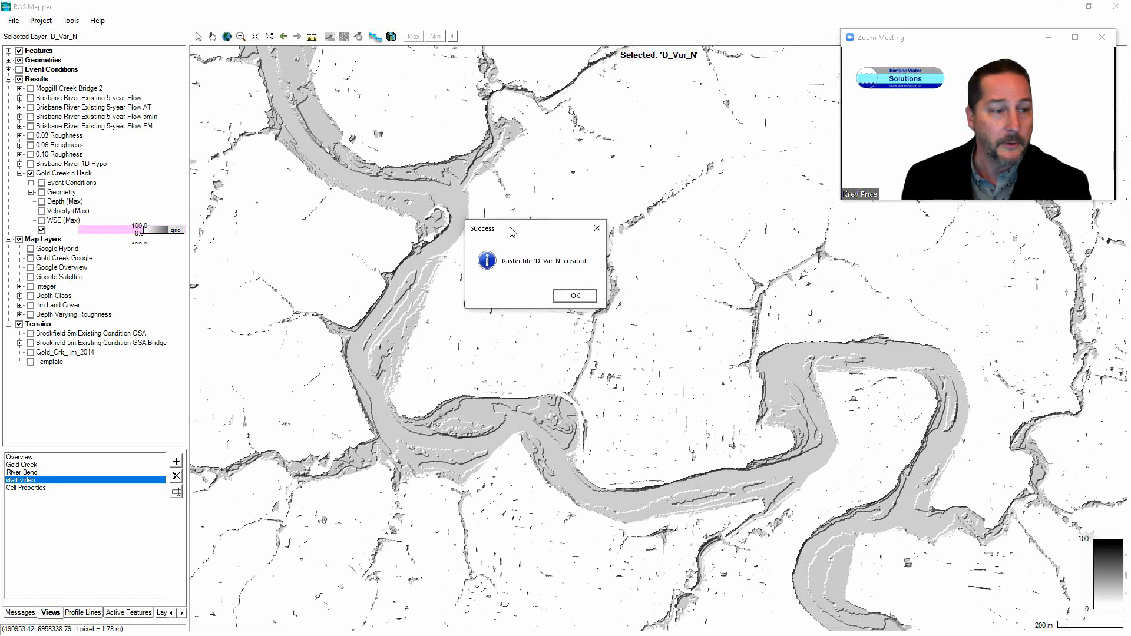
{"action": "left_click", "coordinate": [575, 296]}
Try to add the D_Var_N.Template.Depth (Max).Brookfield_5m.tif raster from the Calculated Layers folder as input for a new land cover layer.
{"action": "left_click", "coordinate": [371, 207]}
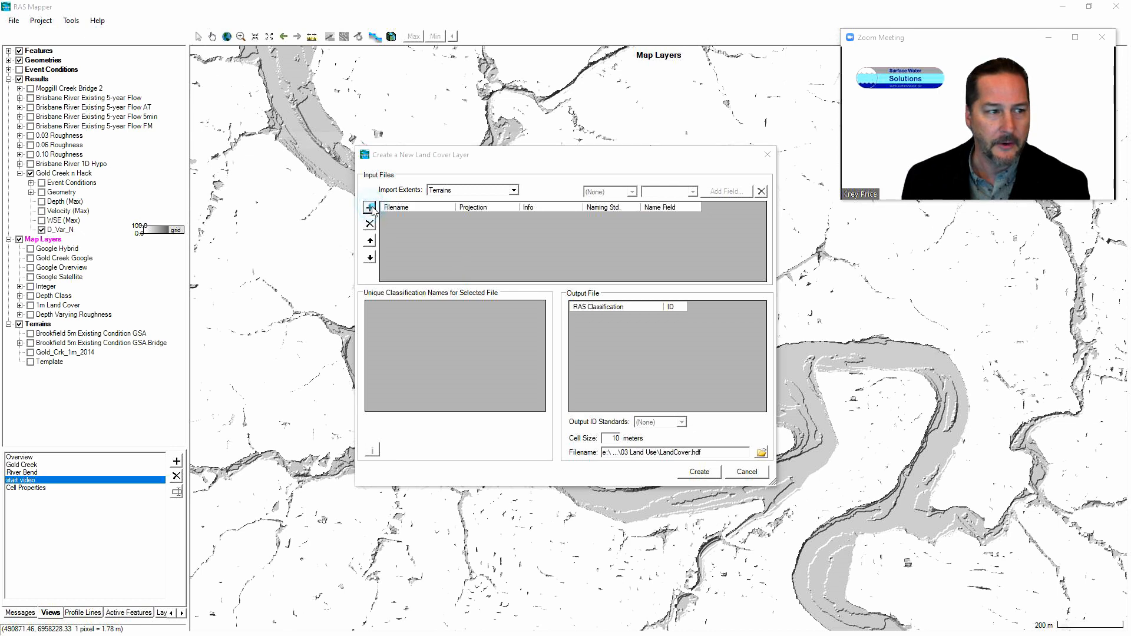
{"action": "left_click", "coordinate": [391, 380]}
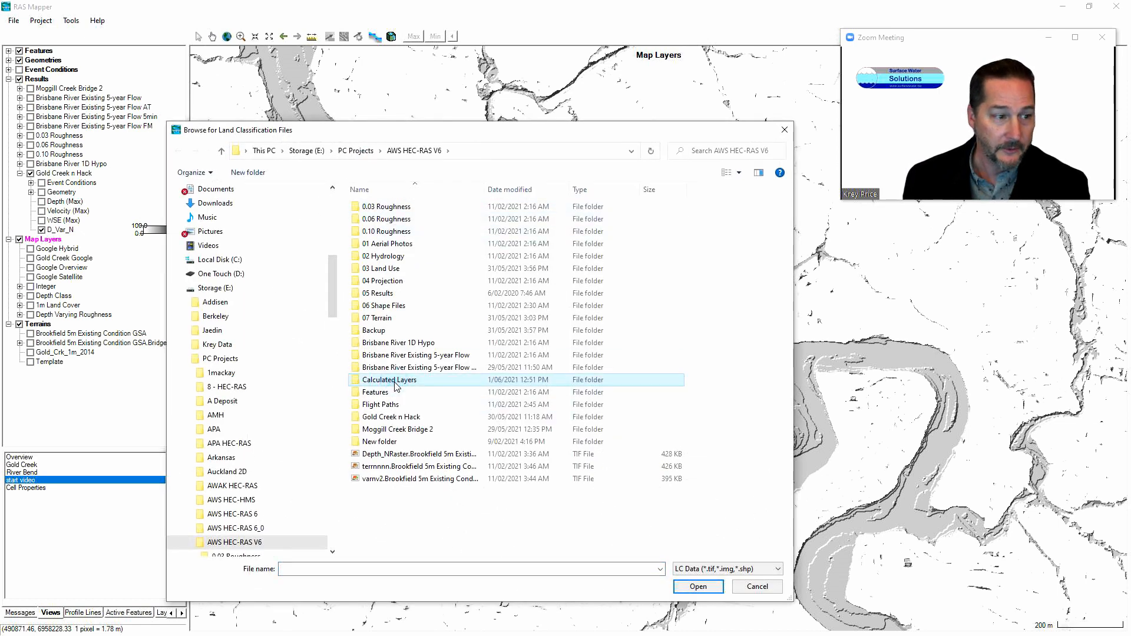
{"action": "double_click", "coordinate": [394, 381]}
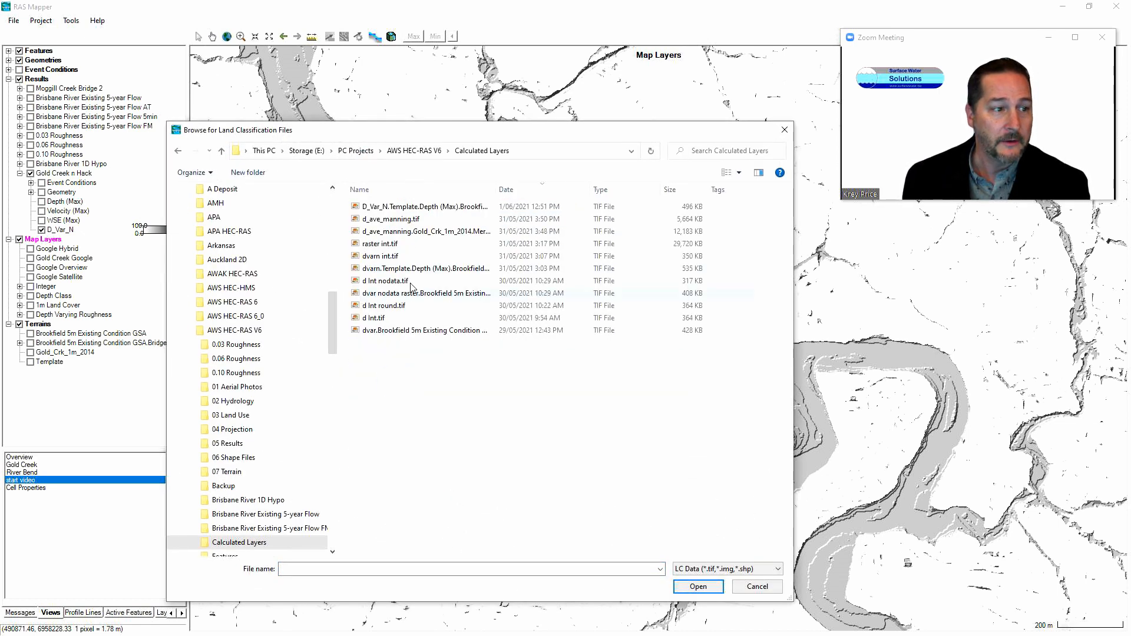
{"action": "left_click", "coordinate": [451, 207]}
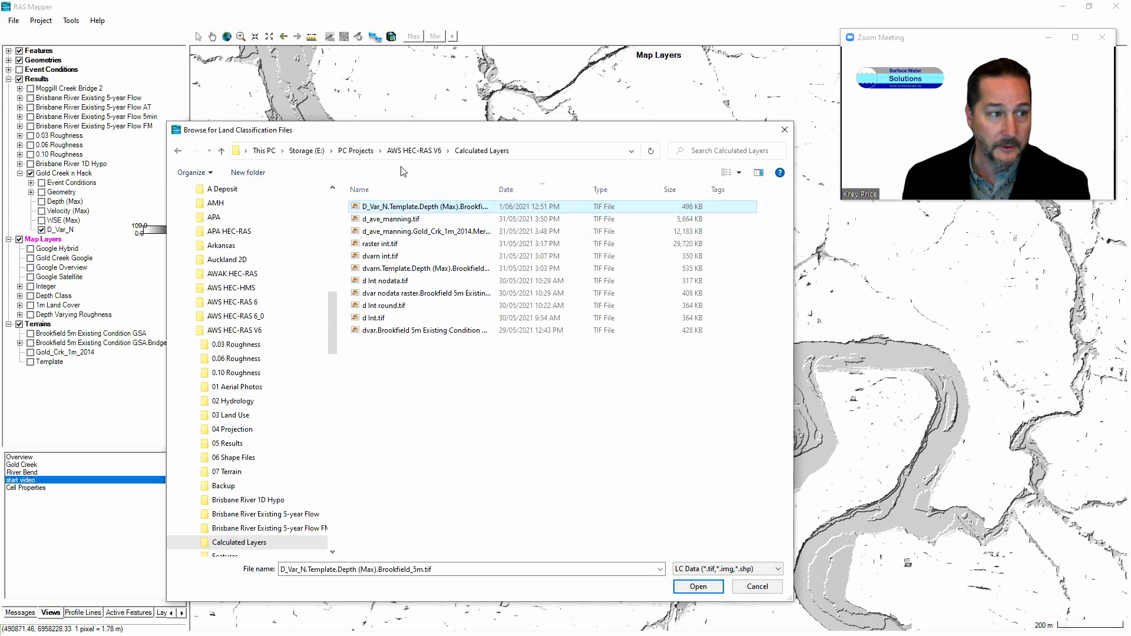
{"action": "left_click", "coordinate": [698, 587]}
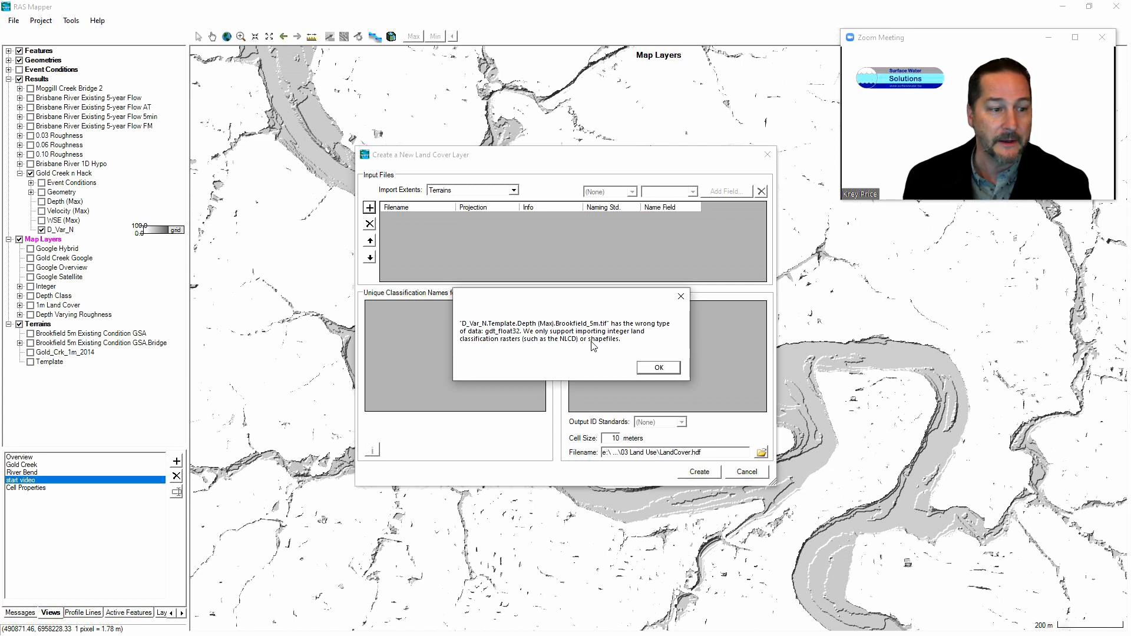
{"action": "left_click", "coordinate": [658, 368]}
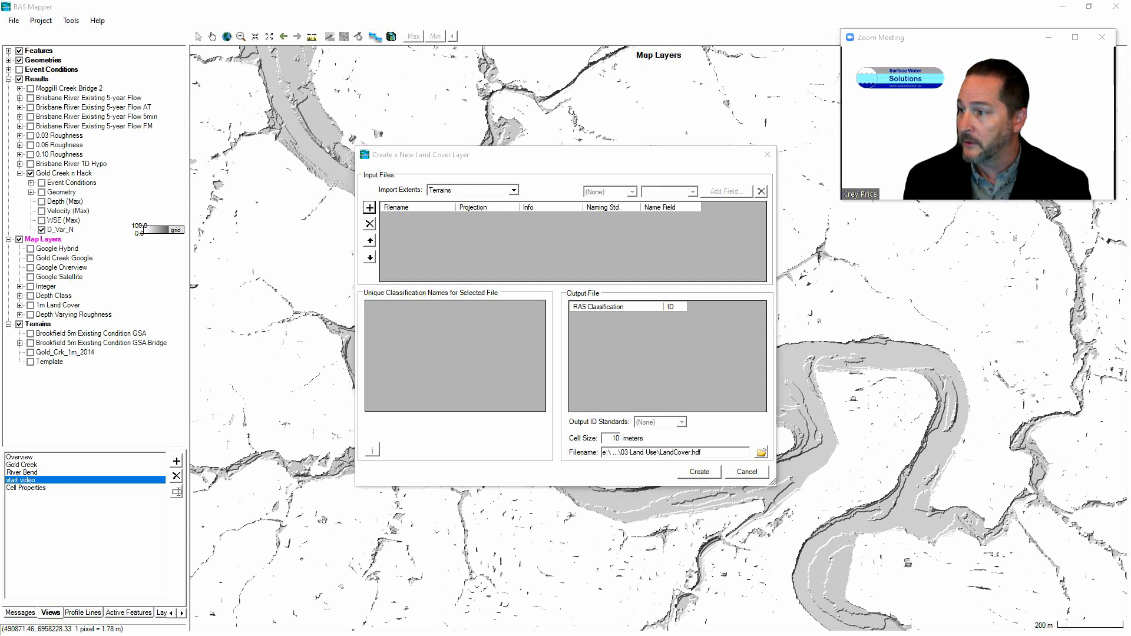
Switch to QGIS and load the dvar.Brookfield 5m Existing Condition GSA.Brookfield_5m.tif raster from the Calculated Layers folder into the project.
{"action": "left_click_drag", "start_coordinate": [1130, 220], "coordinate": [171, 99]}
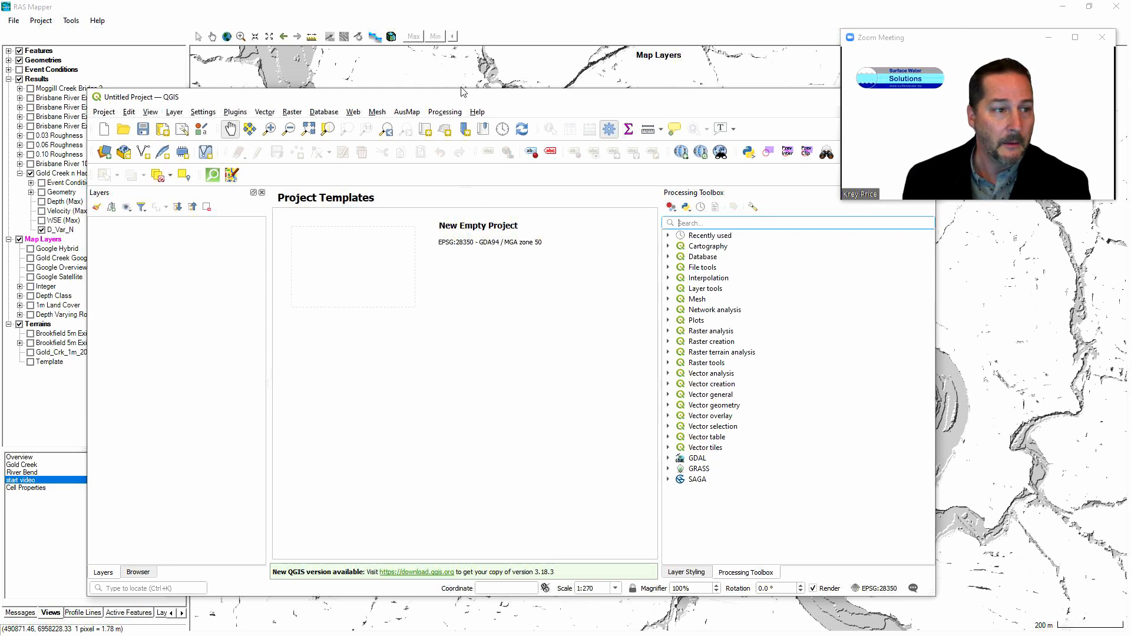
{"action": "left_click_drag", "start_coordinate": [472, 102], "coordinate": [404, 121]}
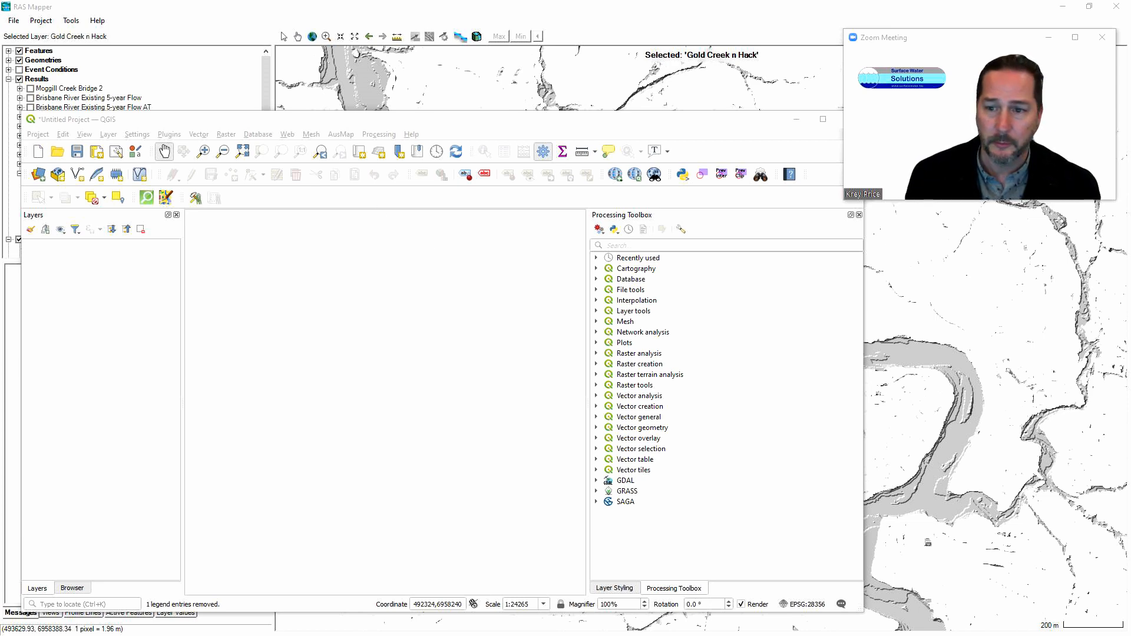
{"action": "left_click_drag", "start_coordinate": [1130, 287], "coordinate": [580, 257]}
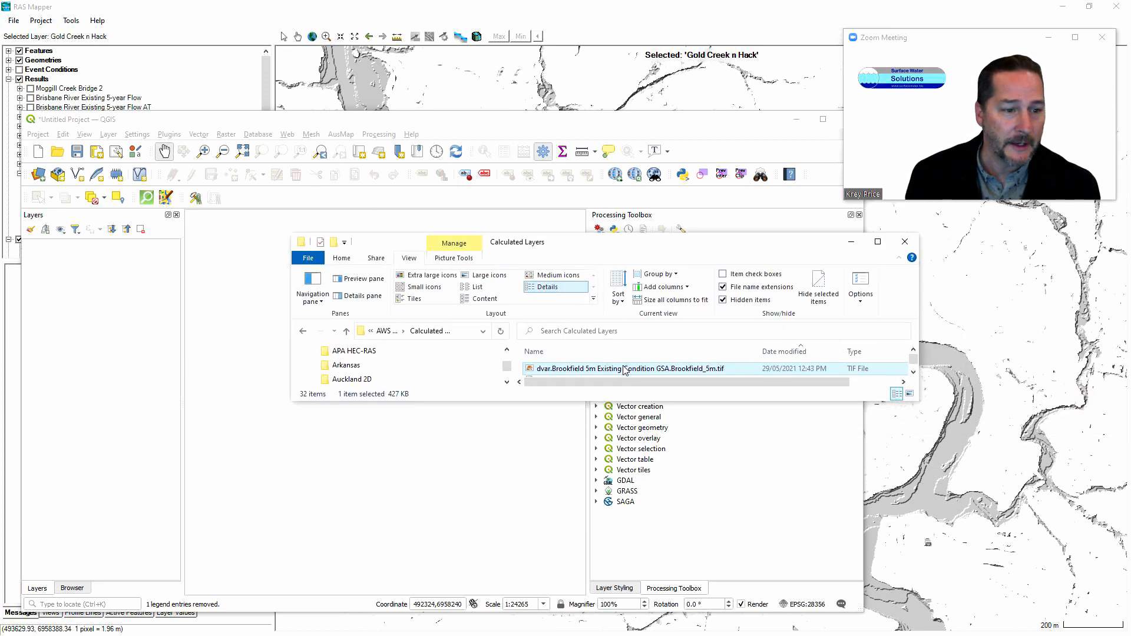
{"action": "left_click_drag", "start_coordinate": [624, 371], "coordinate": [131, 312]}
{"action": "left_click_drag", "start_coordinate": [622, 243], "coordinate": [1130, 259]}
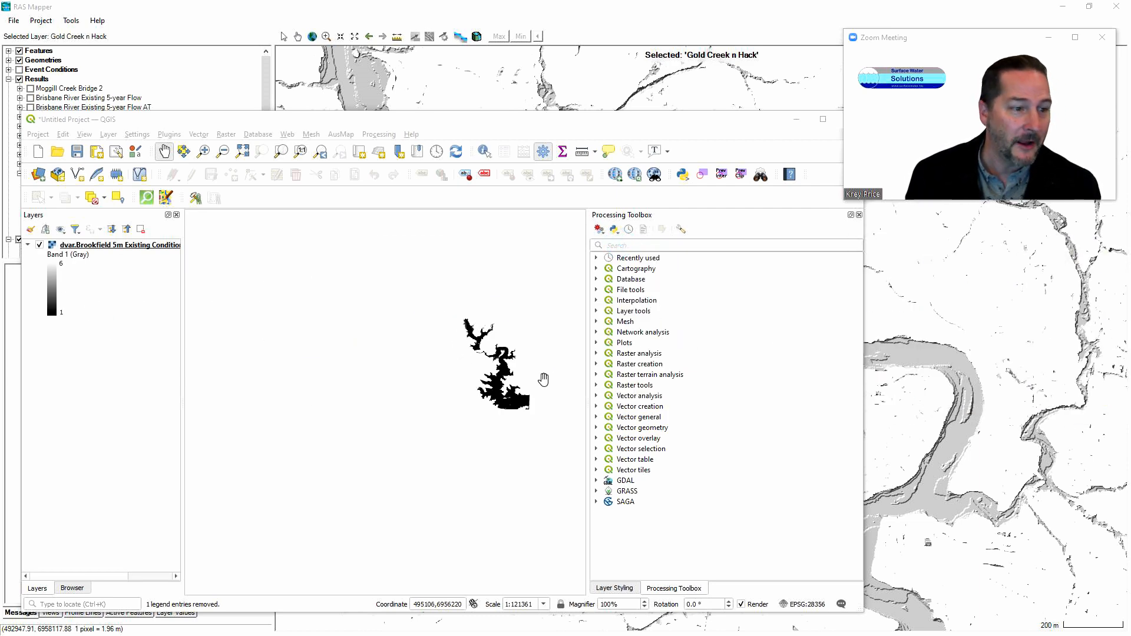
{"action": "scroll", "coordinate": [533, 379], "scroll_direction": "up", "scroll_amount": 2}
{"action": "scroll", "coordinate": [405, 377], "scroll_direction": "up", "scroll_amount": 1}
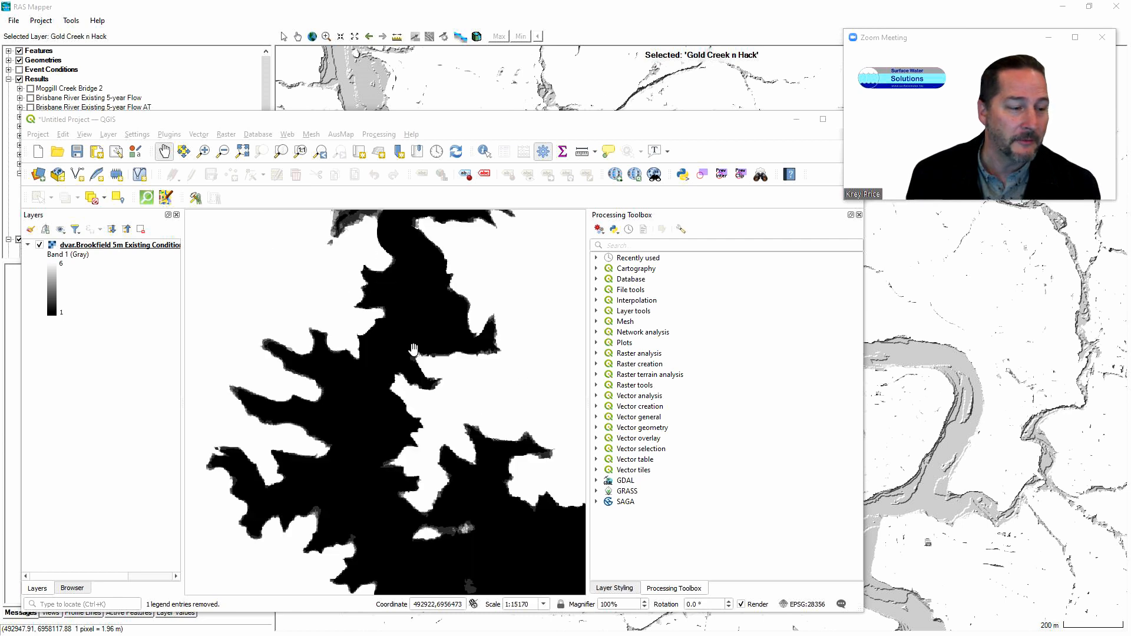
{"action": "left_click_drag", "start_coordinate": [460, 353], "coordinate": [432, 429]}
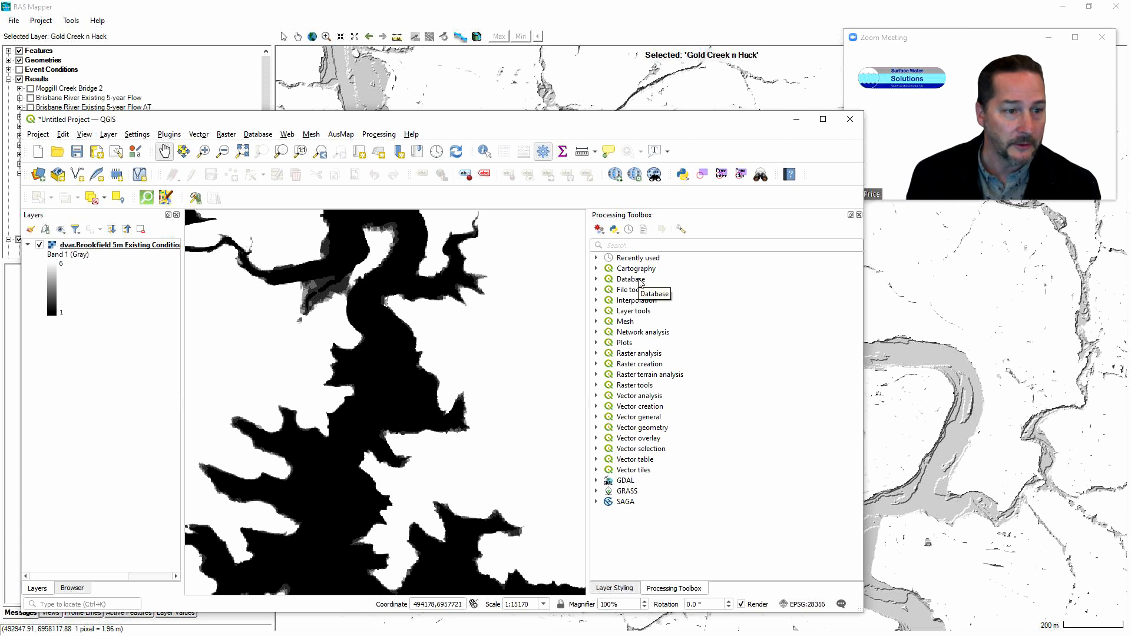
Find and open the r.mapcalc.simple algorithm and set its formula to int(A), with the dvar raster as layer A.
{"action": "left_click", "coordinate": [631, 245]}
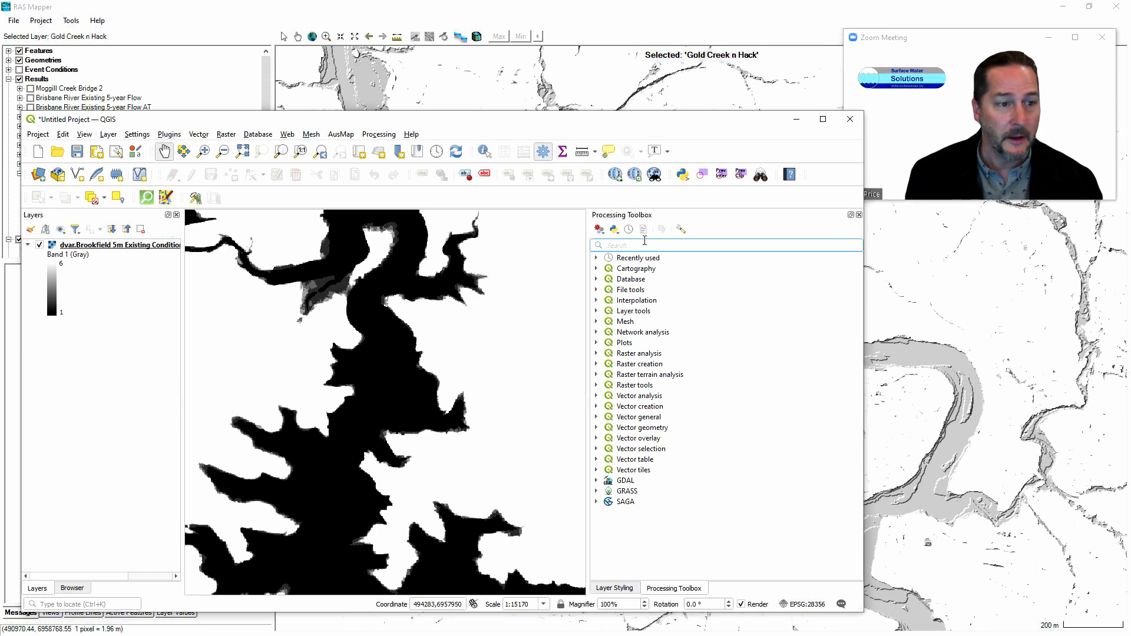
{"action": "type", "text": "r."}
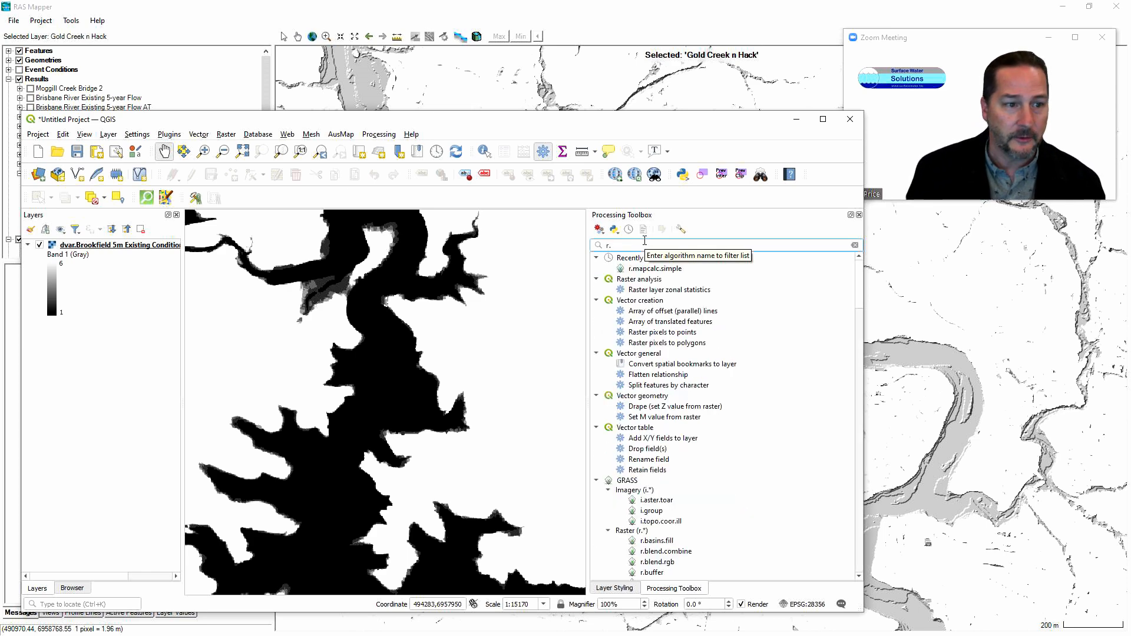
{"action": "double_click", "coordinate": [653, 269]}
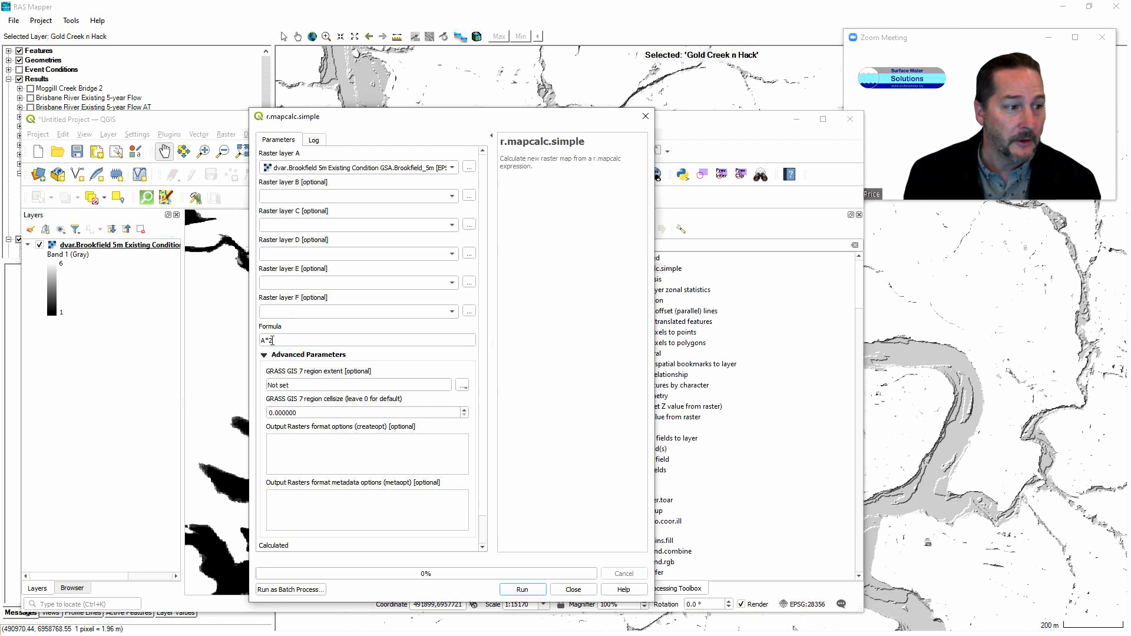
{"action": "triple_click", "coordinate": [279, 342]}
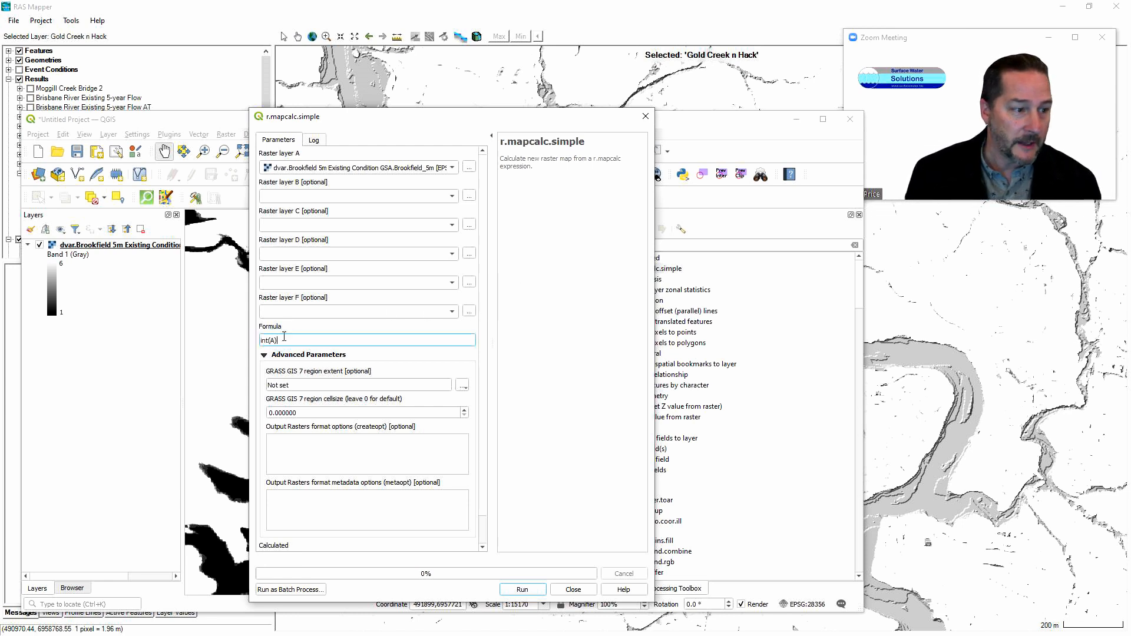
Set the calculated output to be saved as a TIF file named D_VAR_N_INT in the Calculated Layers folder.
{"action": "left_click_drag", "start_coordinate": [483, 448], "coordinate": [481, 501]}
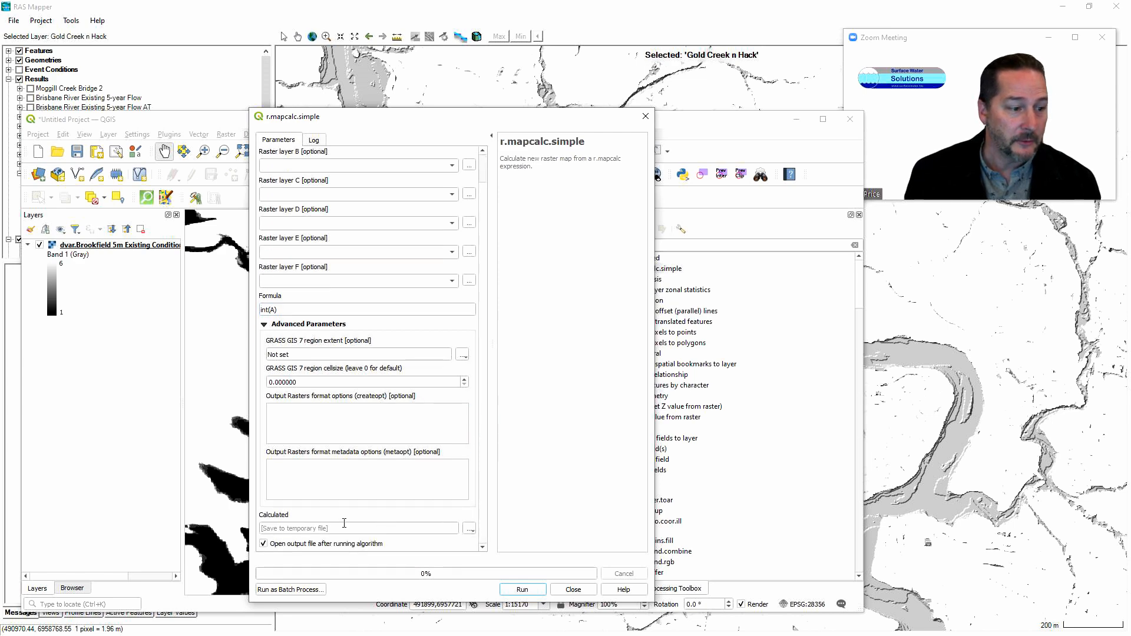
{"action": "left_click", "coordinate": [469, 533]}
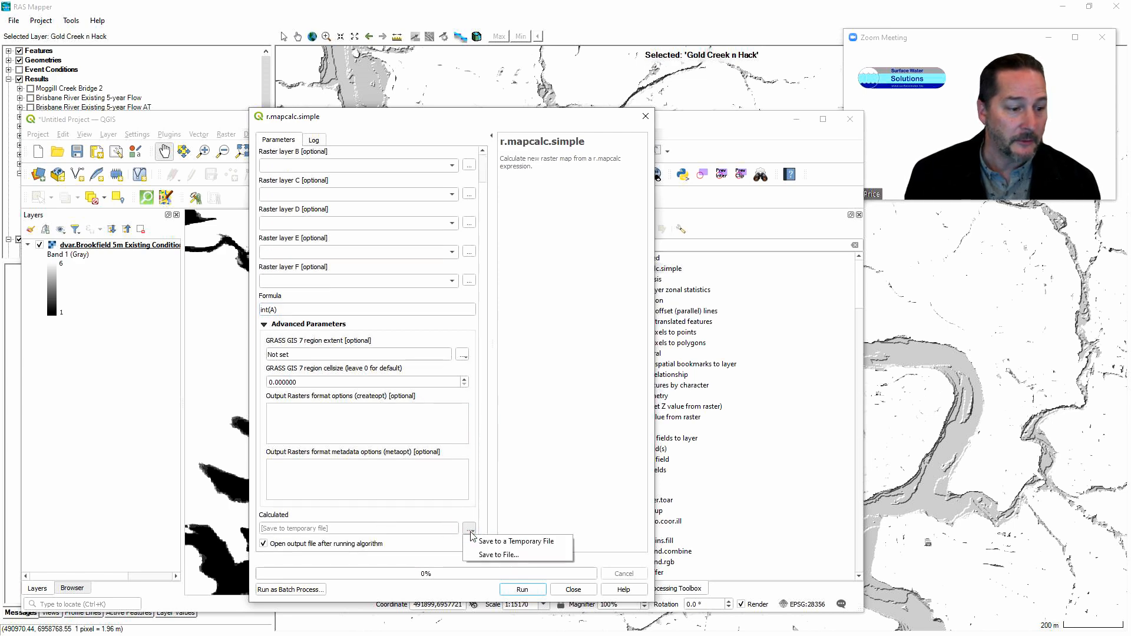
{"action": "left_click", "coordinate": [499, 553]}
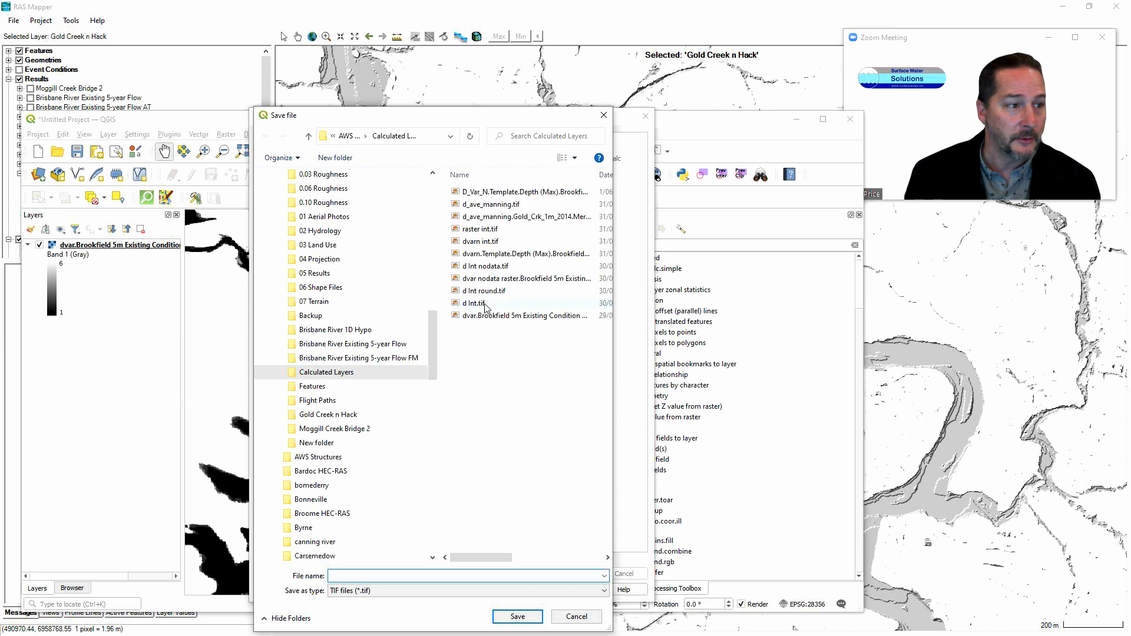
{"action": "left_click", "coordinate": [397, 573]}
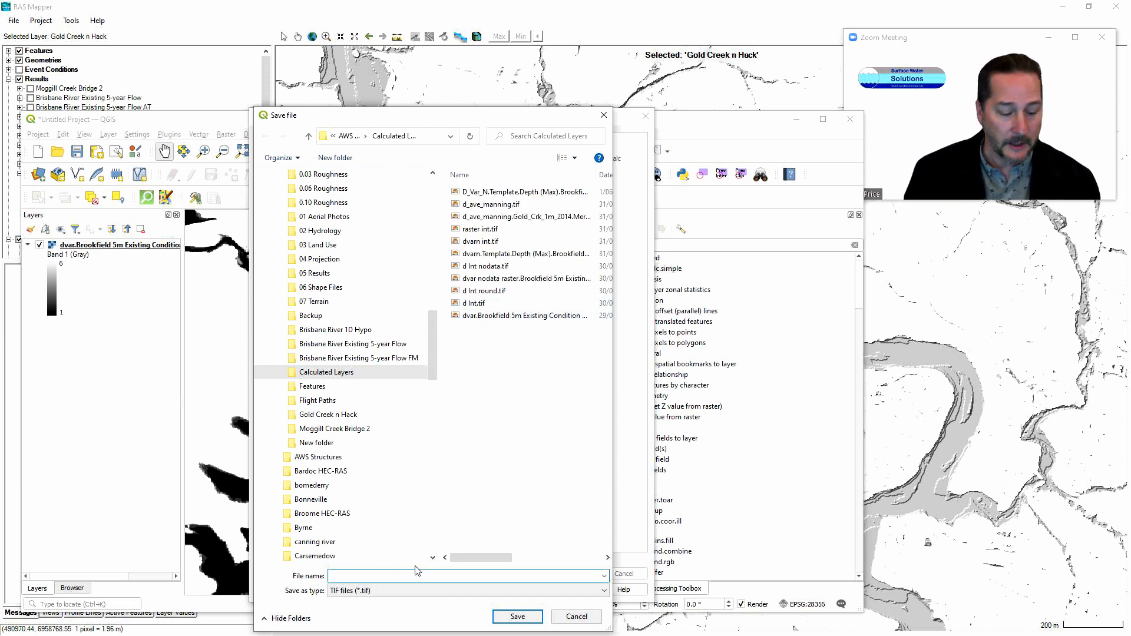
{"action": "type", "text": "D_"}
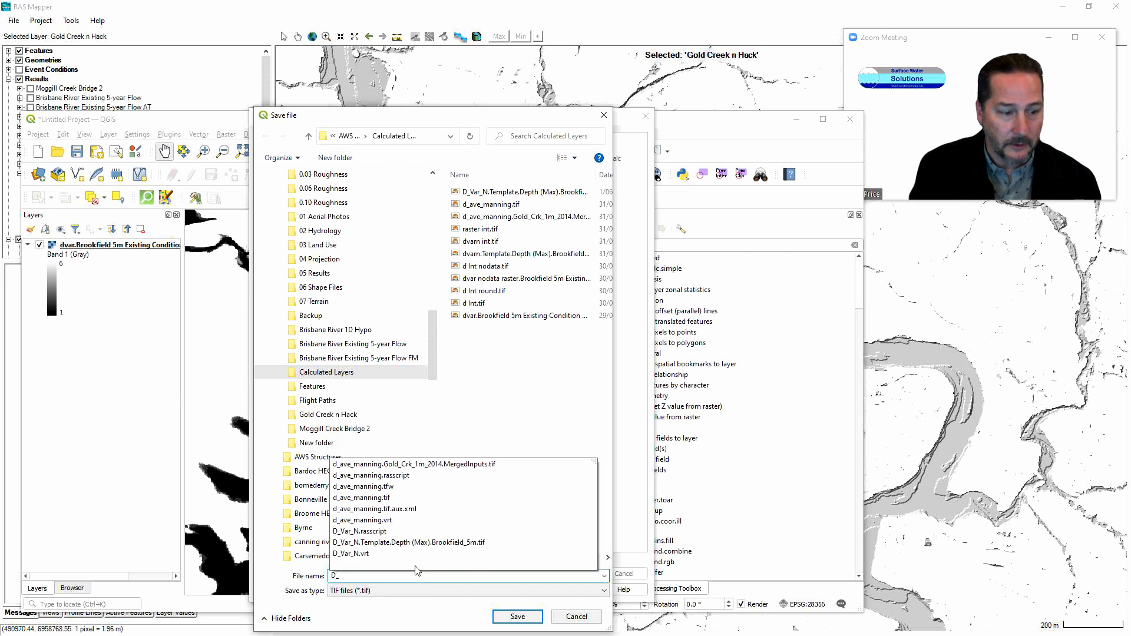
{"action": "type", "text": "VAR_N"}
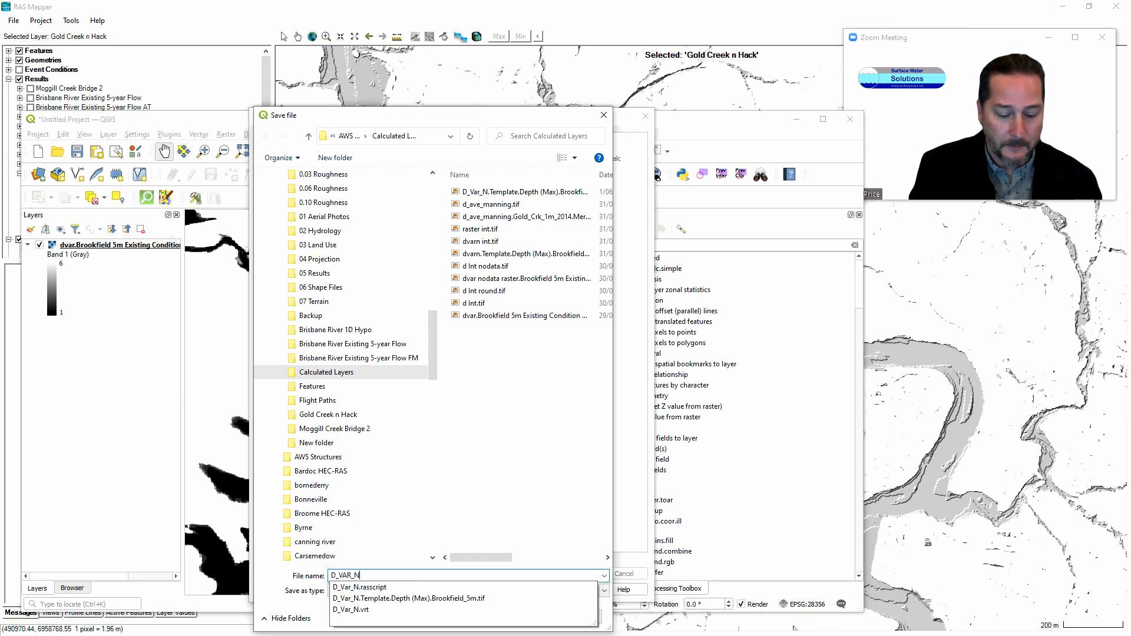
{"action": "type", "text": "_IN"}
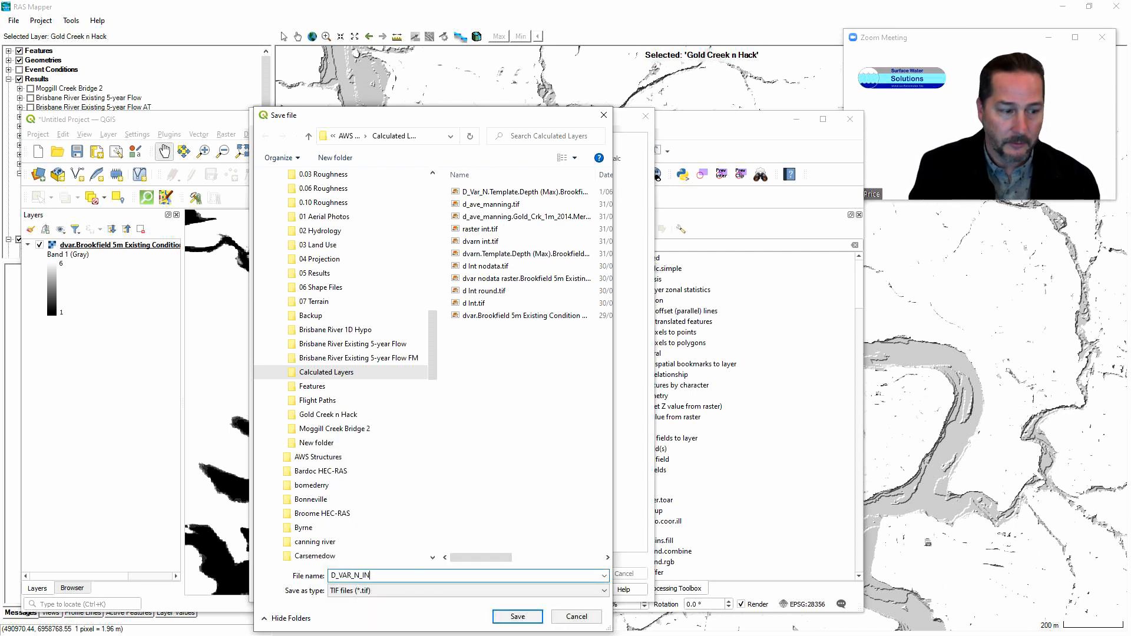
{"action": "type", "text": "T"}
{"action": "left_click", "coordinate": [508, 617]}
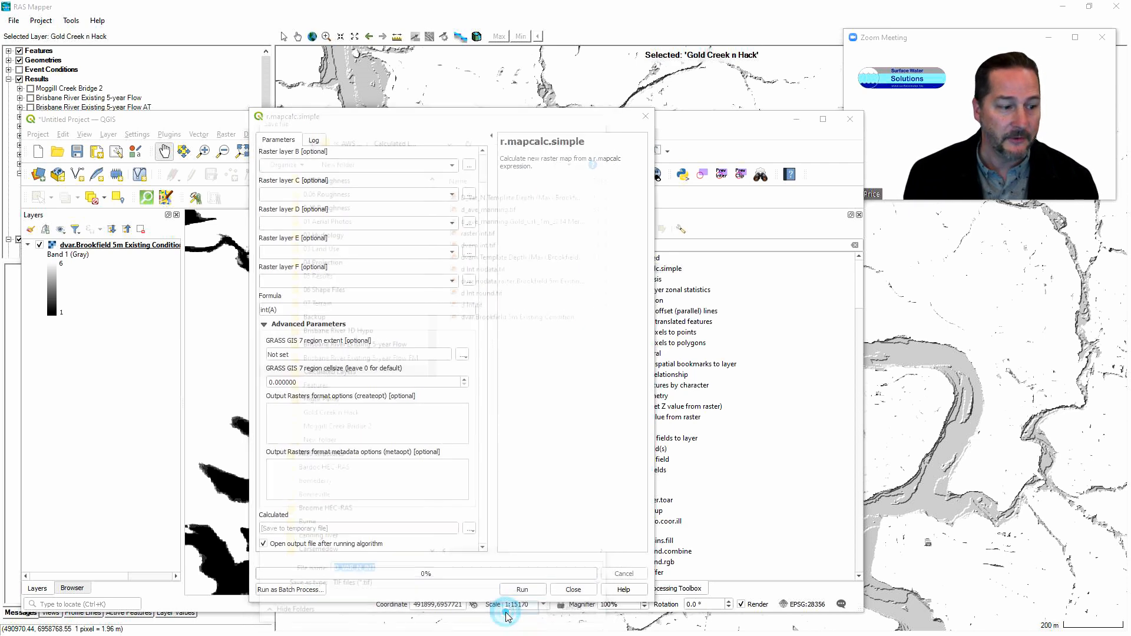
Run the integer conversion, close the algorithm dialog and collapse the dvar layer's legend.
{"action": "left_click", "coordinate": [532, 591]}
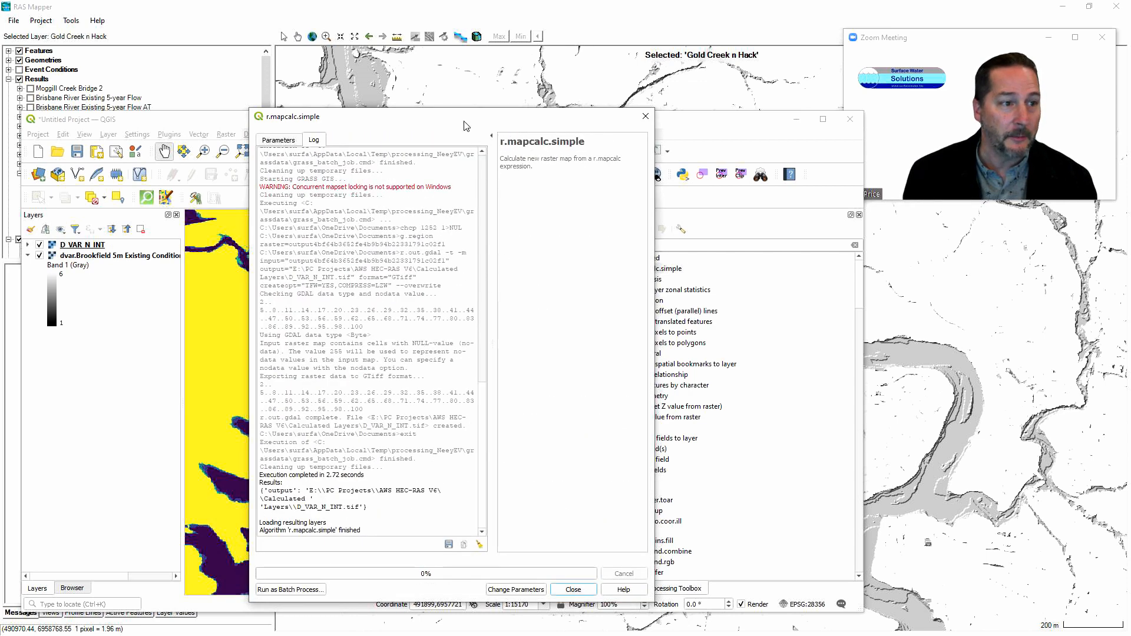
{"action": "left_click_drag", "start_coordinate": [465, 122], "coordinate": [843, 209]}
{"action": "left_click", "coordinate": [1024, 204]}
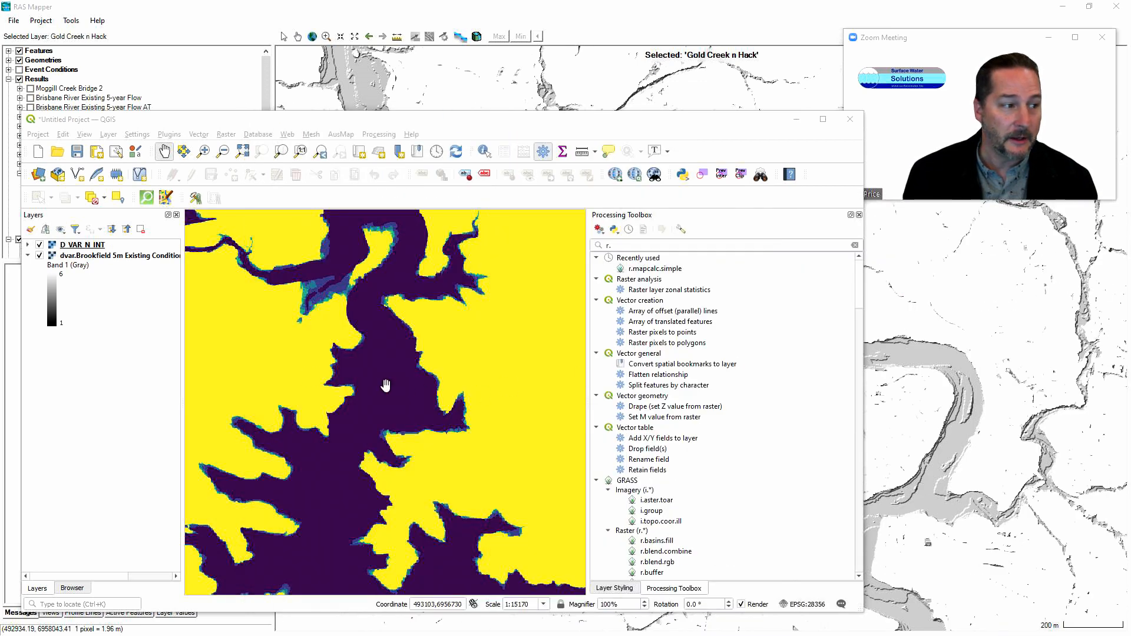
{"action": "left_click", "coordinate": [28, 257]}
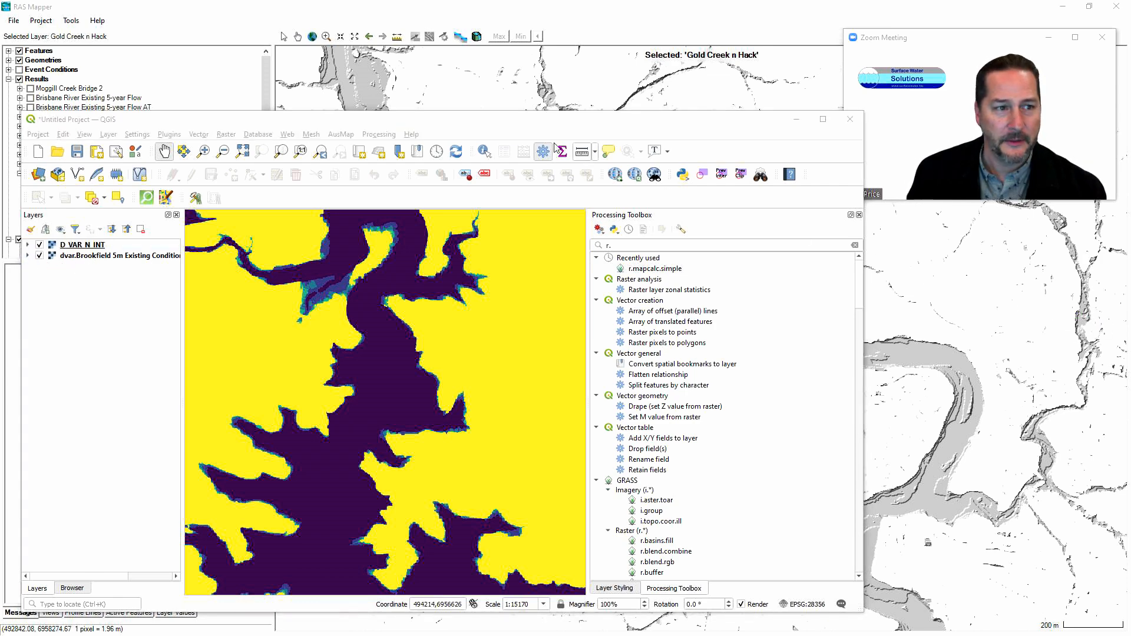
Switch back to RAS Mapper, start a new land cover layer and add D_VAR_N_INT.tif from the Calculated Layers folder as its input file.
{"action": "left_click_drag", "start_coordinate": [469, 121], "coordinate": [1130, 201]}
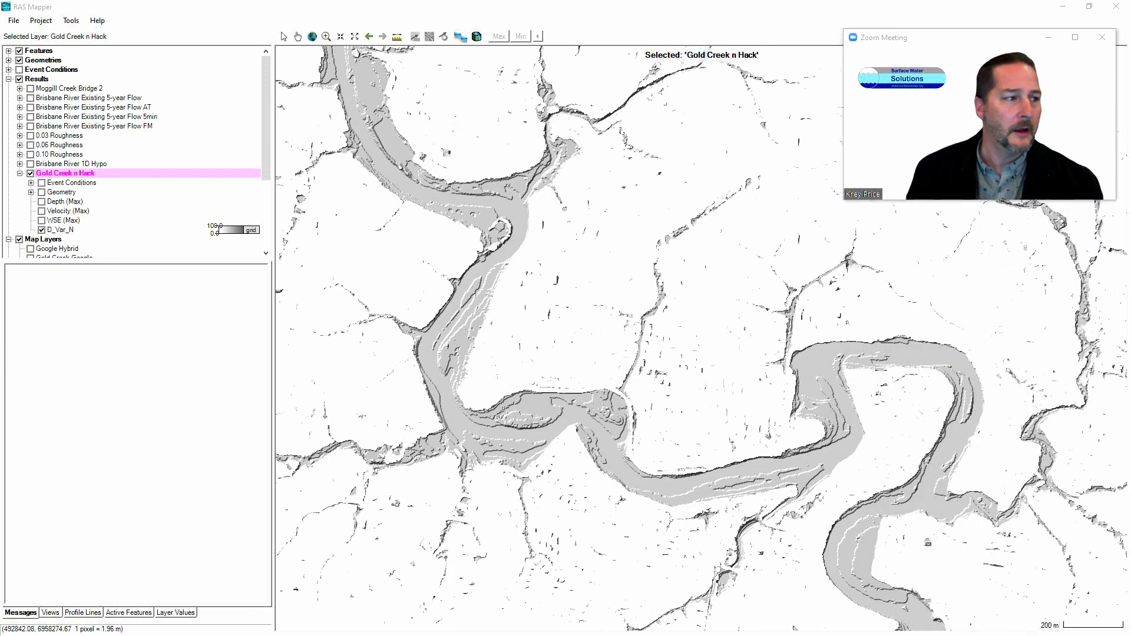
{"action": "scroll", "coordinate": [107, 215], "scroll_direction": "down", "scroll_amount": 3}
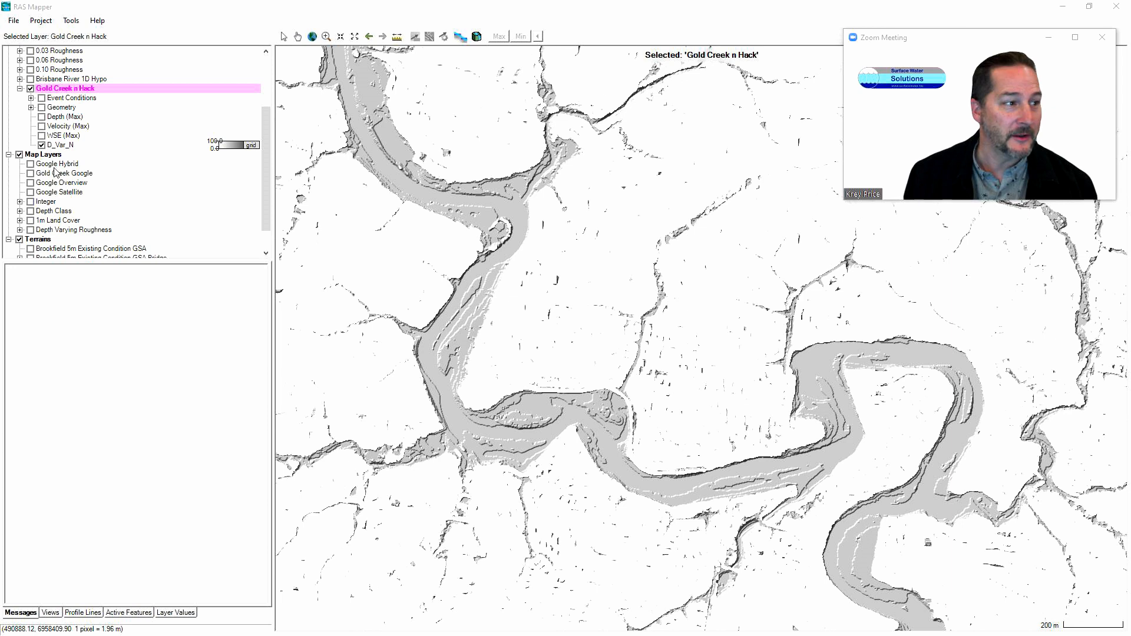
{"action": "right_click", "coordinate": [51, 156]}
{"action": "mouse_move", "coordinate": [82, 181]}
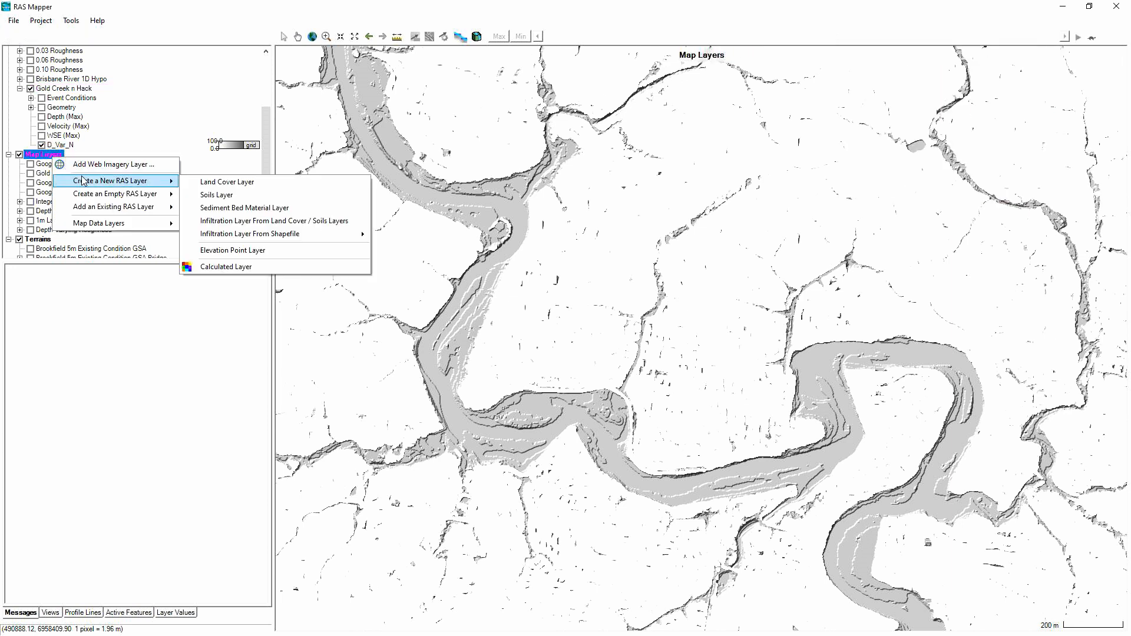
{"action": "left_click", "coordinate": [228, 182]}
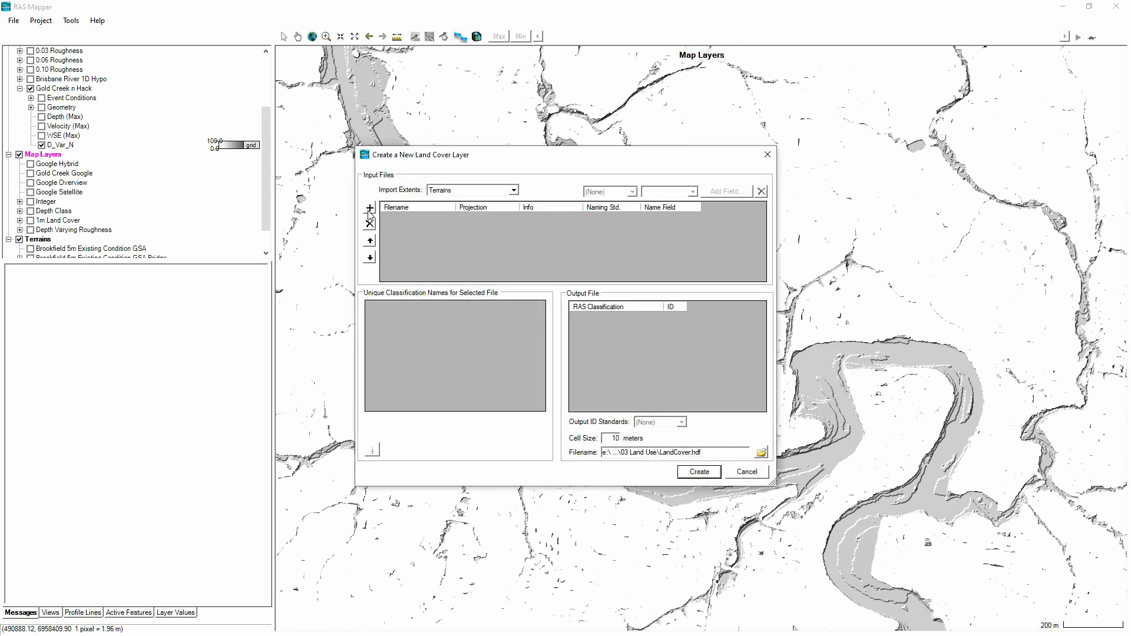
{"action": "left_click", "coordinate": [370, 208]}
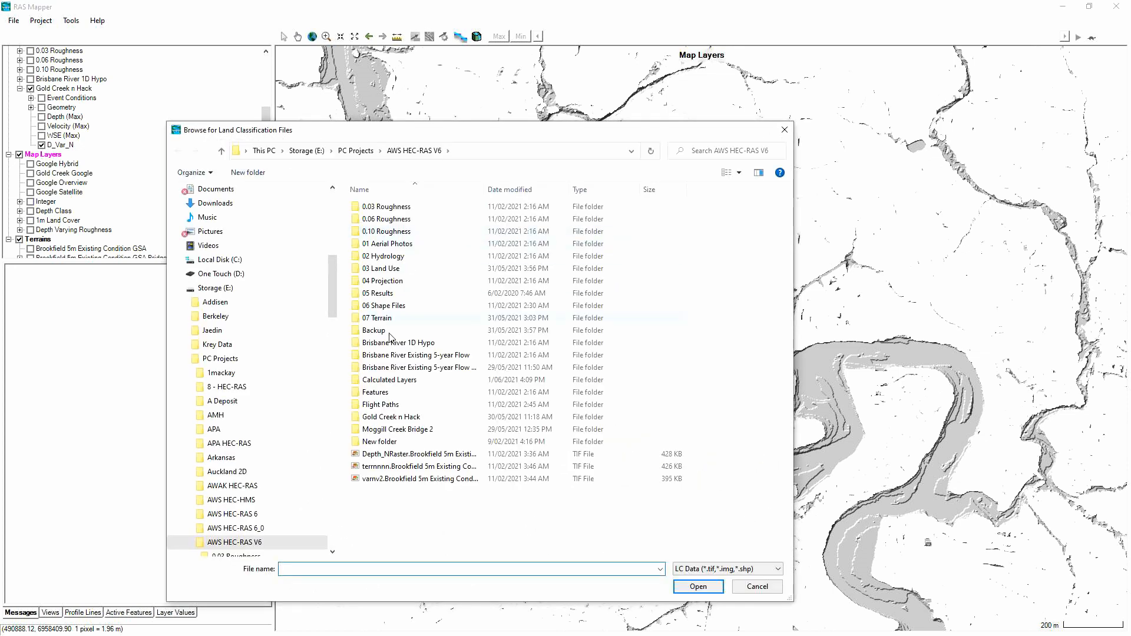
{"action": "double_click", "coordinate": [389, 381]}
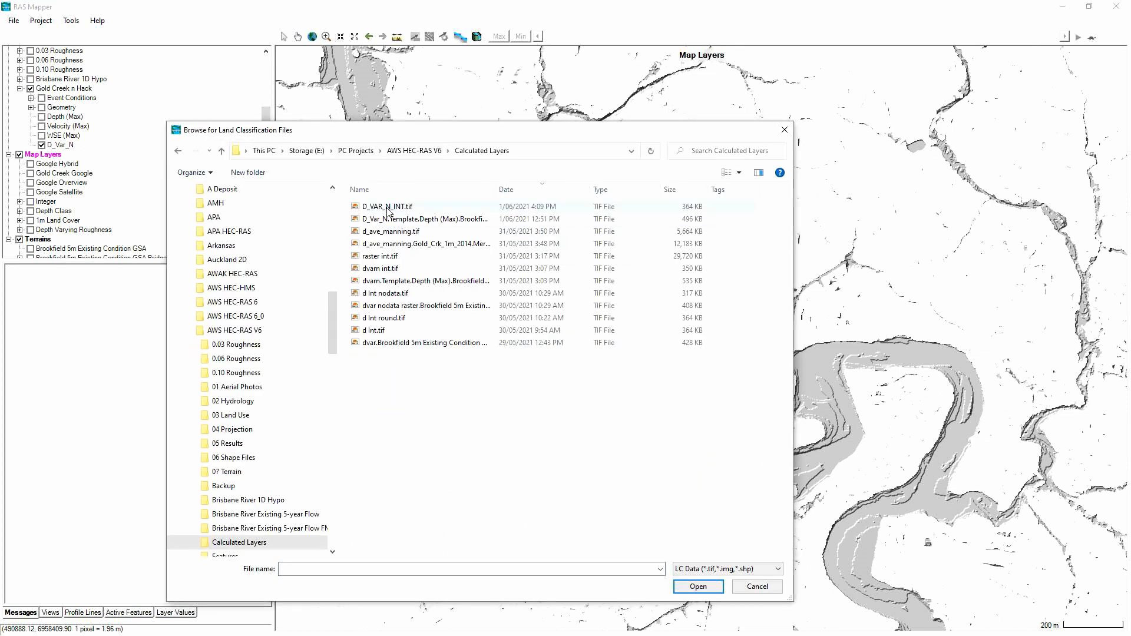
{"action": "left_click", "coordinate": [388, 207]}
{"action": "left_click", "coordinate": [697, 586]}
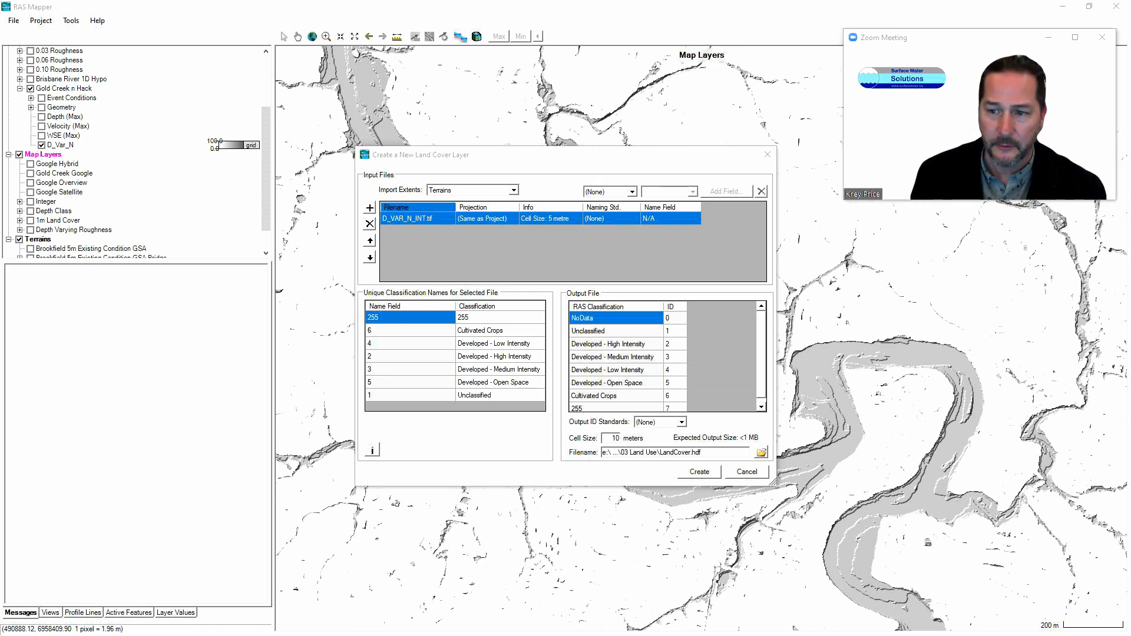
{"action": "mouse_move", "coordinate": [1130, 155]}
{"action": "left_mouse_down"}
{"action": "mouse_move", "coordinate": [903, 168]}
{"action": "mouse_move", "coordinate": [1130, 162]}
{"action": "left_mouse_up"}
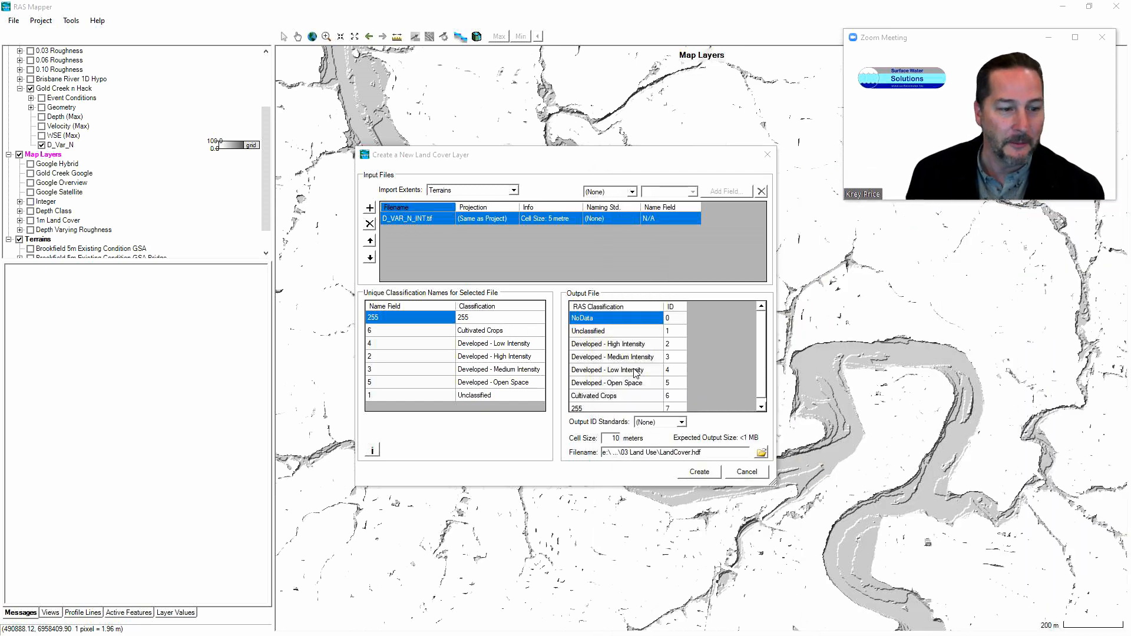
Add raster int.tif from the Calculated Layers folder to the land cover input files and remove D_VAR_N_INT.tif from the list.
{"action": "left_click", "coordinate": [370, 209]}
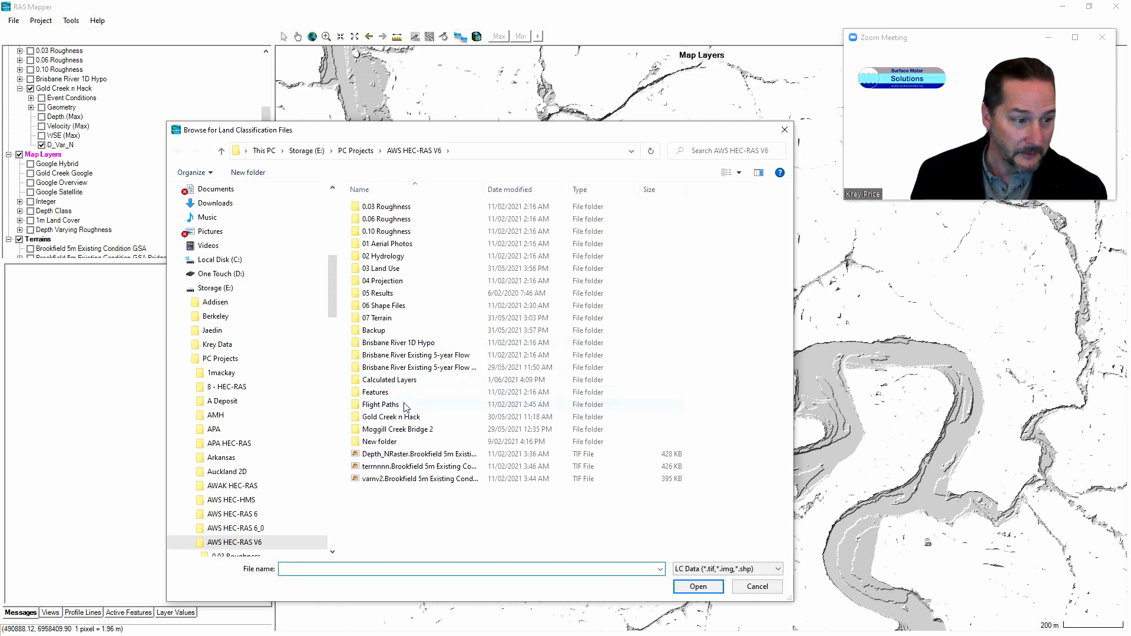
{"action": "double_click", "coordinate": [389, 380]}
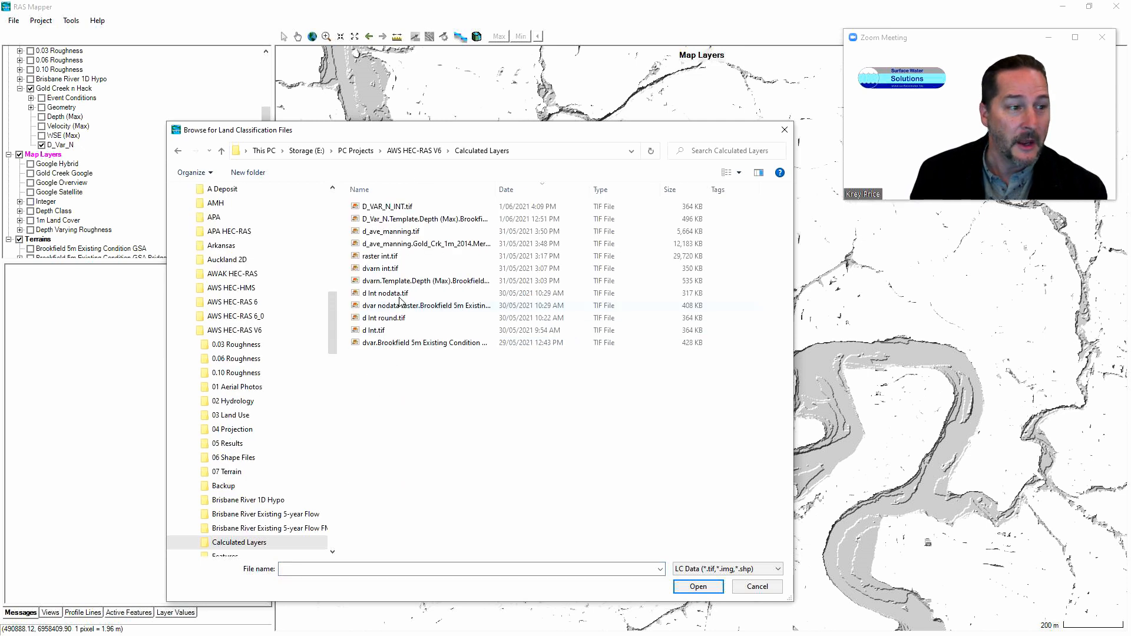
{"action": "left_click", "coordinate": [380, 256]}
{"action": "left_click", "coordinate": [694, 585]}
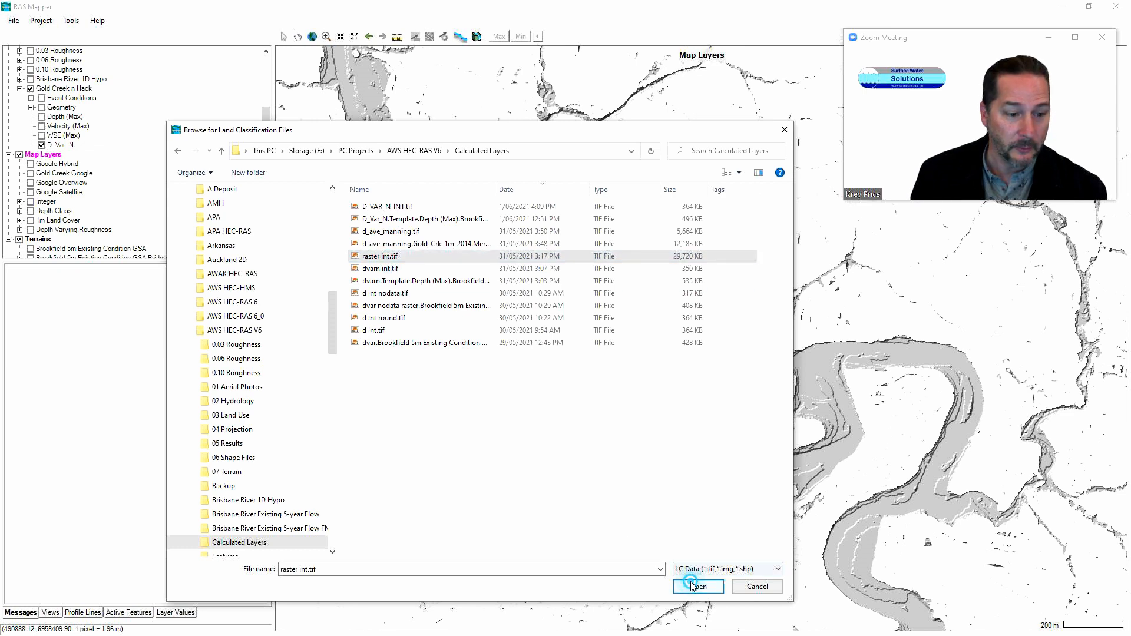
{"action": "left_click", "coordinate": [394, 233]}
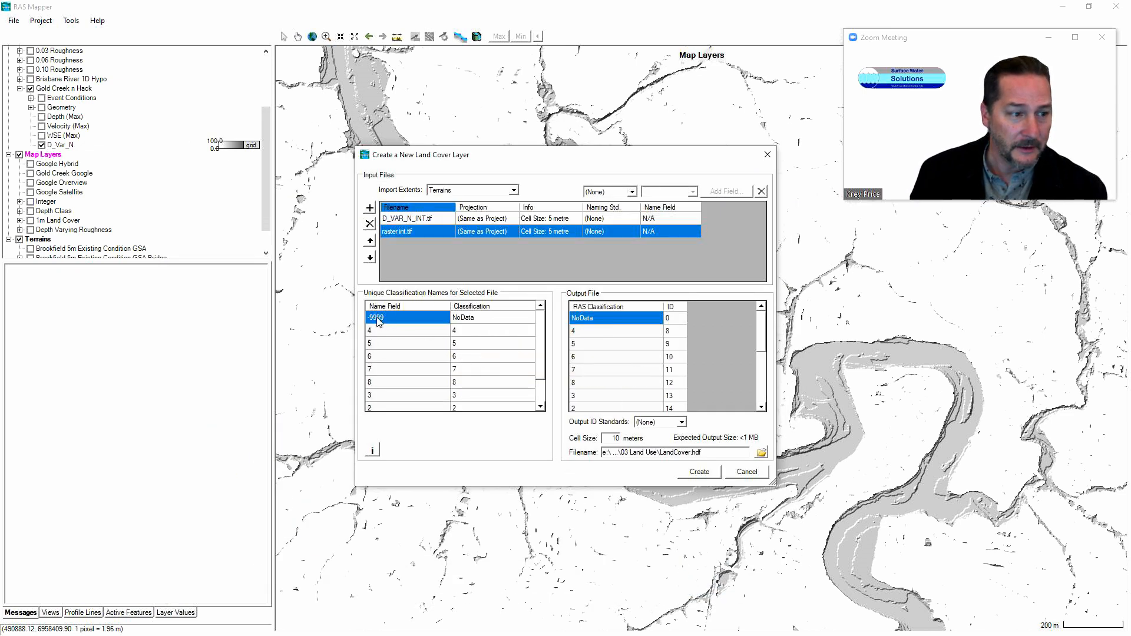
{"action": "left_click", "coordinate": [414, 308]}
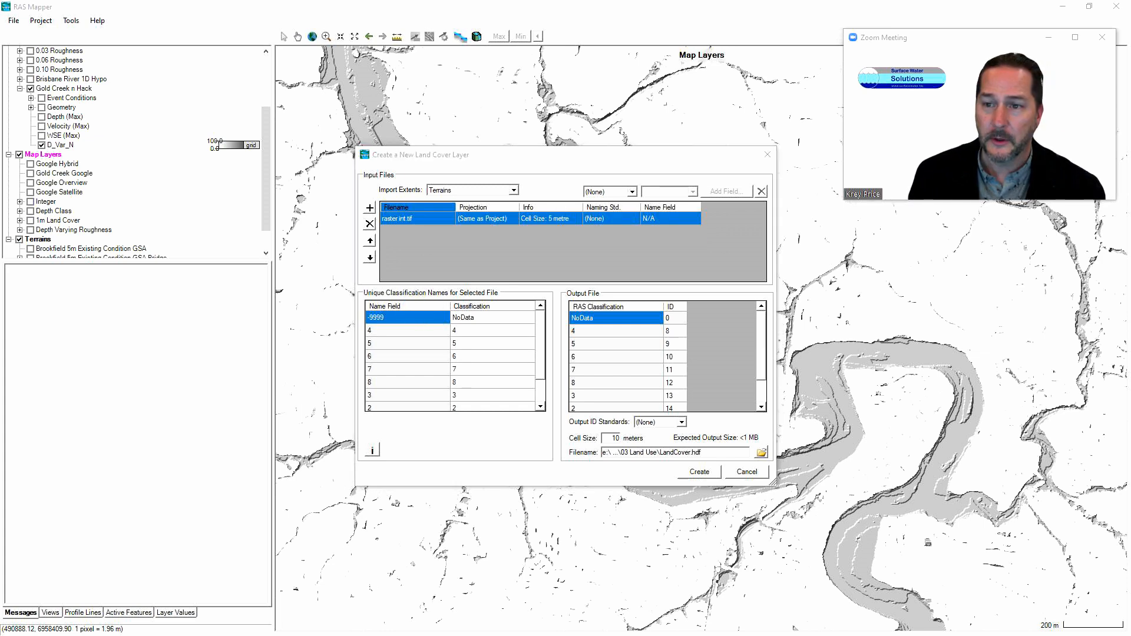
Switch to the Raster Calculator Scripts page in the browser and copy the land cover class names from Depth > 2m to No Data.
{"action": "left_click_drag", "start_coordinate": [1130, 171], "coordinate": [583, 112]}
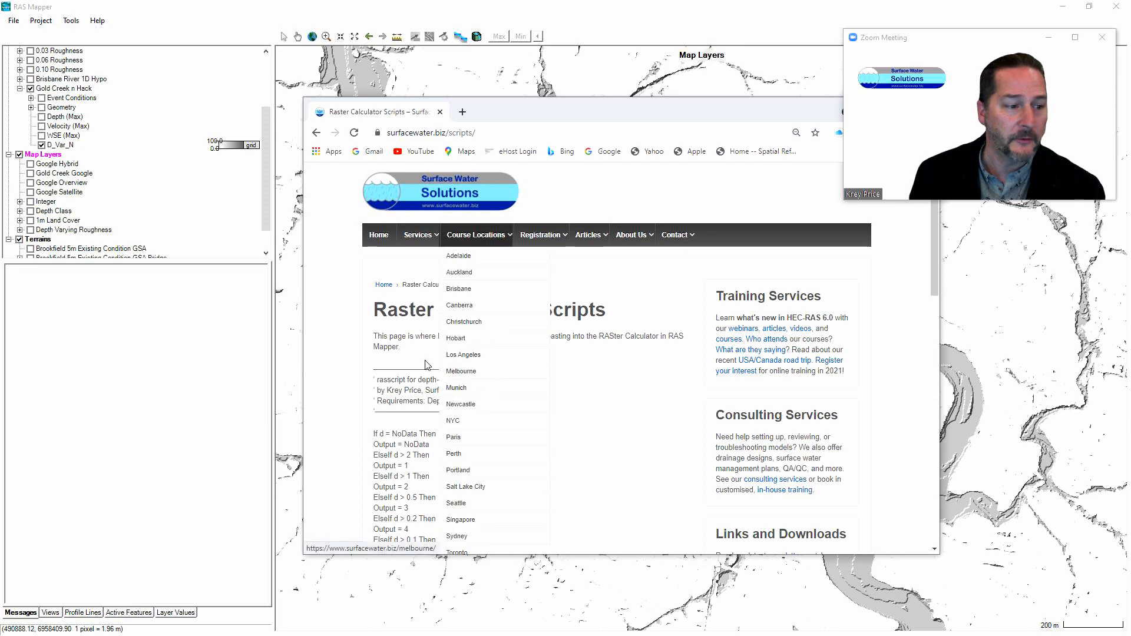
{"action": "scroll", "coordinate": [409, 449], "scroll_direction": "down", "scroll_amount": 6}
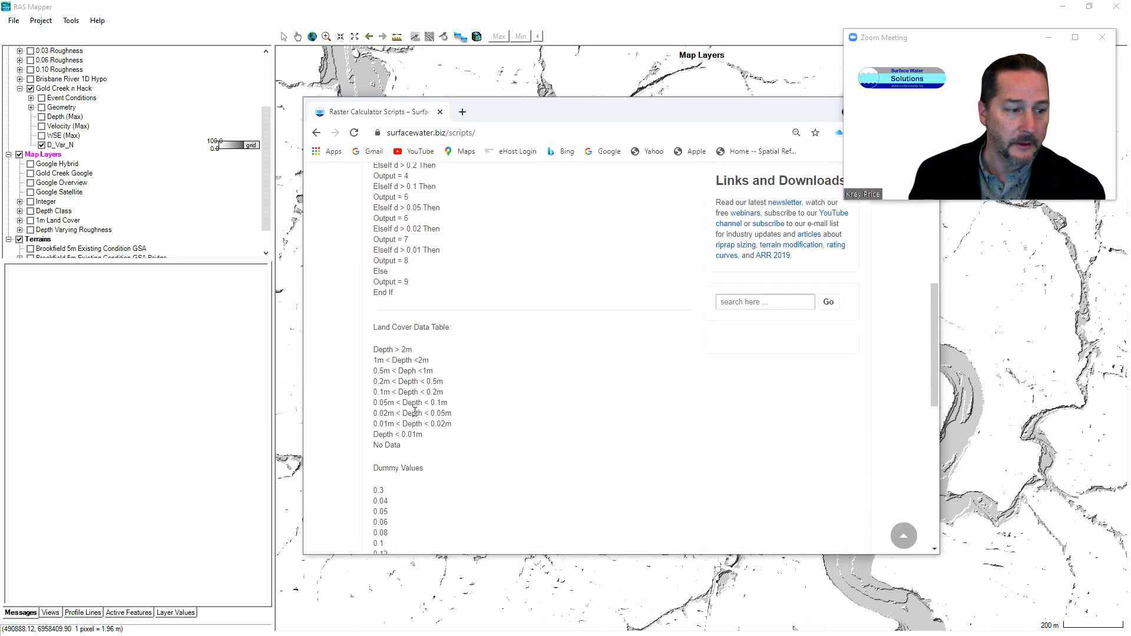
{"action": "left_click_drag", "start_coordinate": [375, 350], "coordinate": [408, 451]}
{"action": "key", "text": "ctrl+c"}
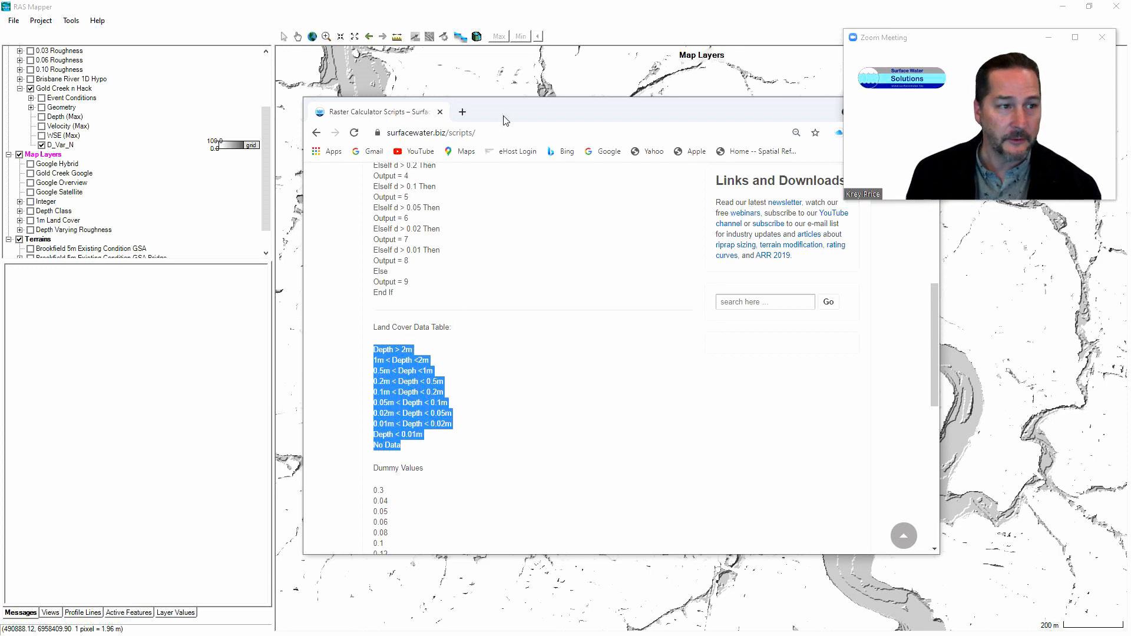
Return to RAS Mapper, sort the classification names by Name Field and paste the copied depth ranges into the Classification column.
{"action": "key", "text": "alt+Tab"}
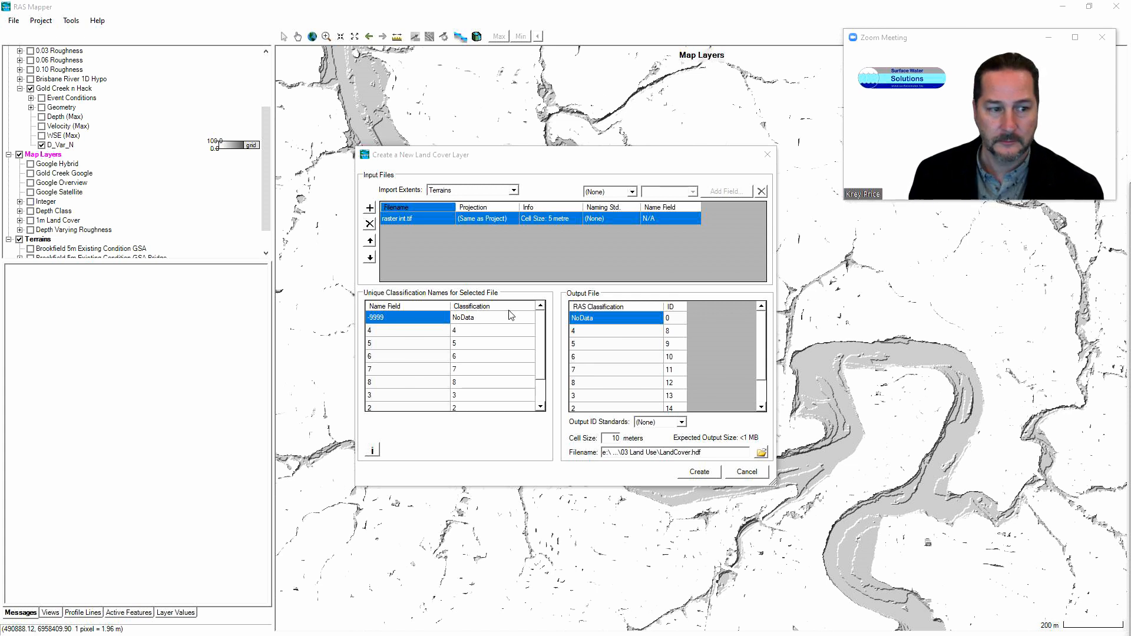
{"action": "left_click", "coordinate": [414, 308]}
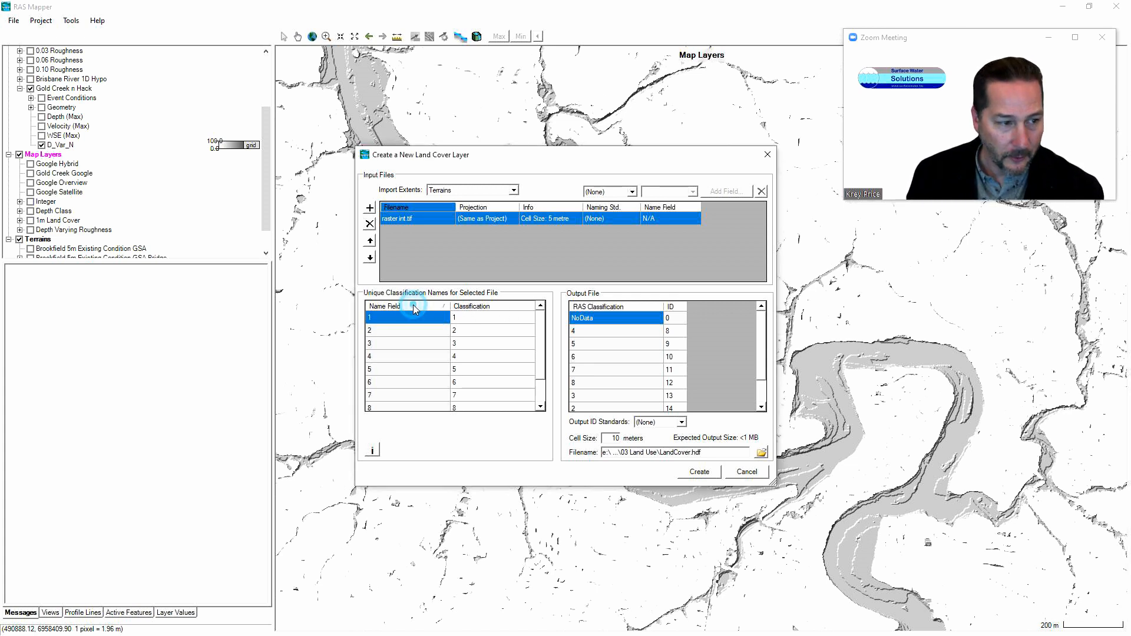
{"action": "mouse_move", "coordinate": [542, 346]}
{"action": "left_mouse_down"}
{"action": "mouse_move", "coordinate": [538, 382]}
{"action": "mouse_move", "coordinate": [538, 349]}
{"action": "left_mouse_up"}
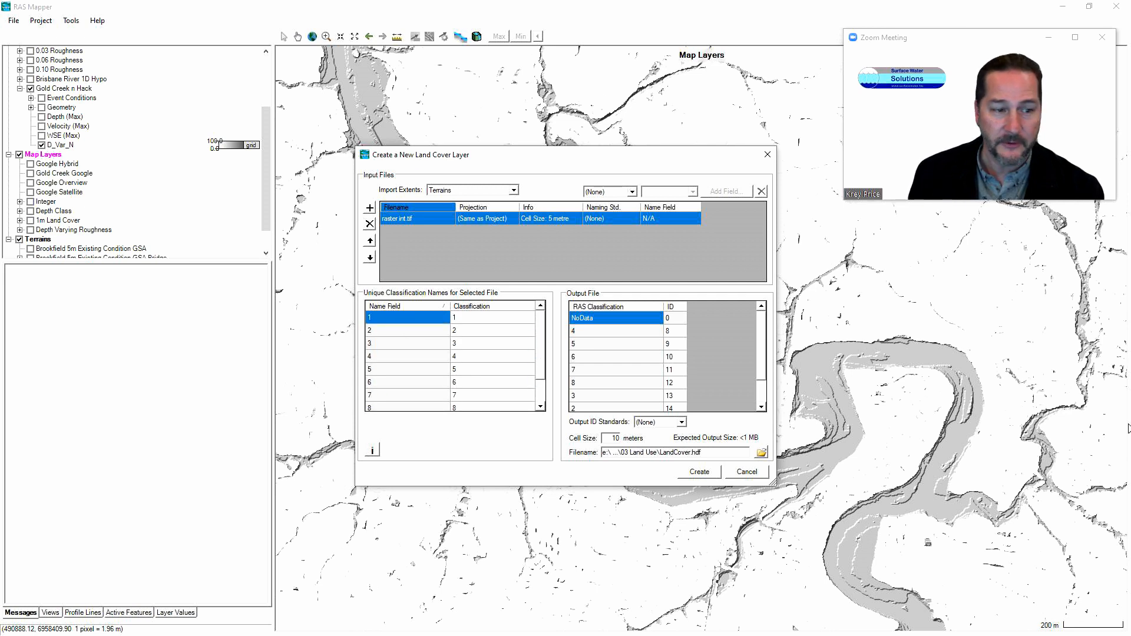
{"action": "key", "text": "ctrl+v"}
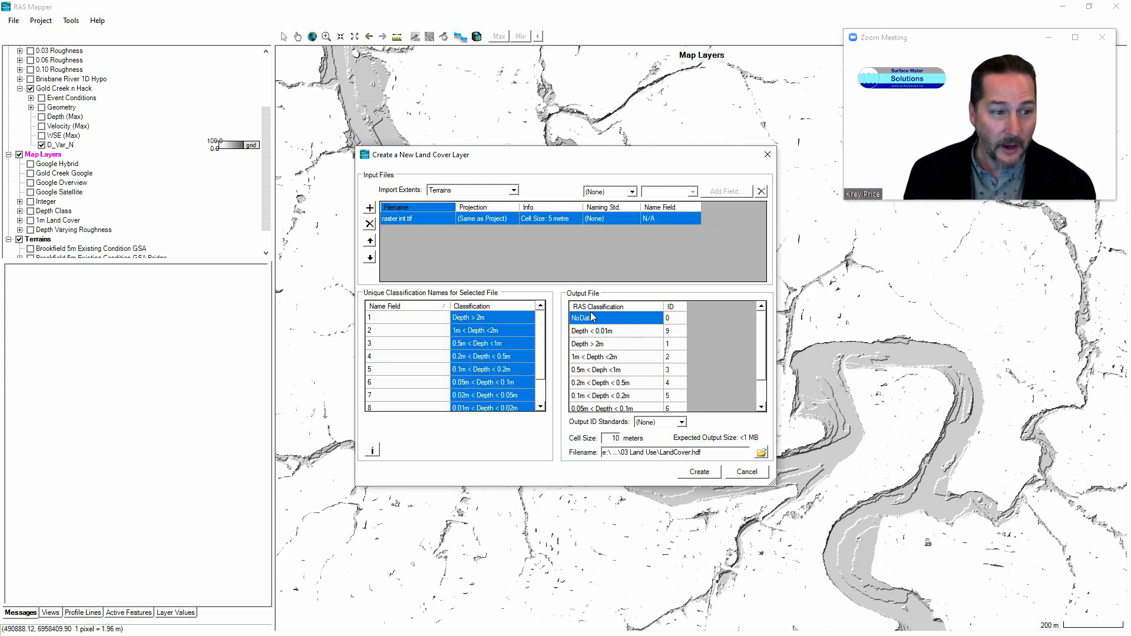
Create the land cover layer with a 5-meter cell size, saved as D_VAR_N.hdf in the 03 Land Use folder.
{"action": "double_click", "coordinate": [615, 439]}
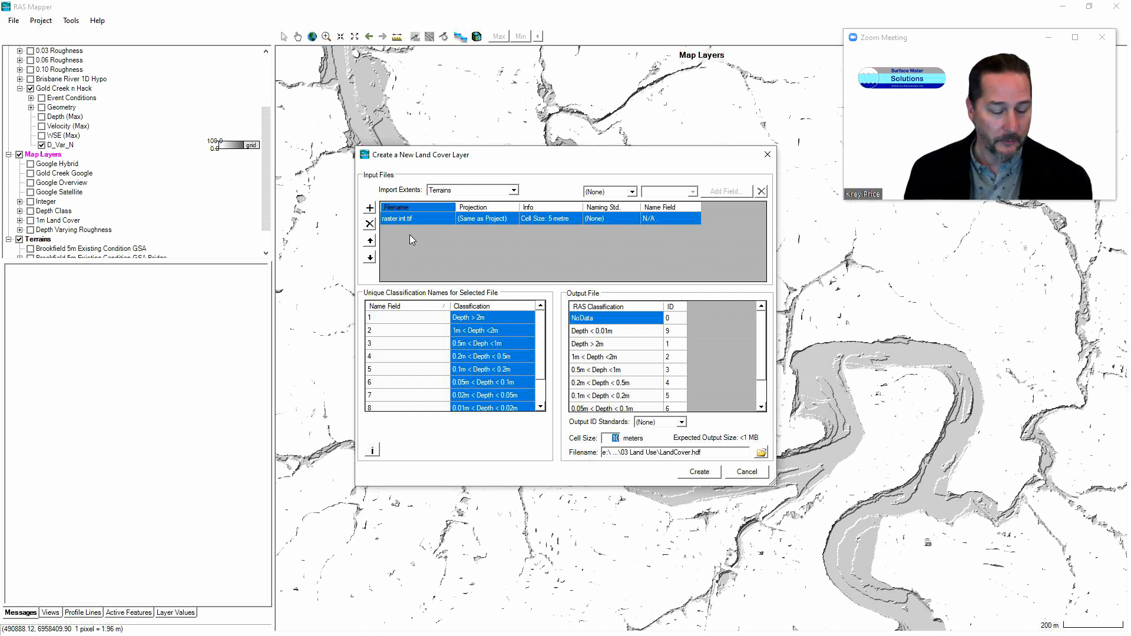
{"action": "type", "text": "5"}
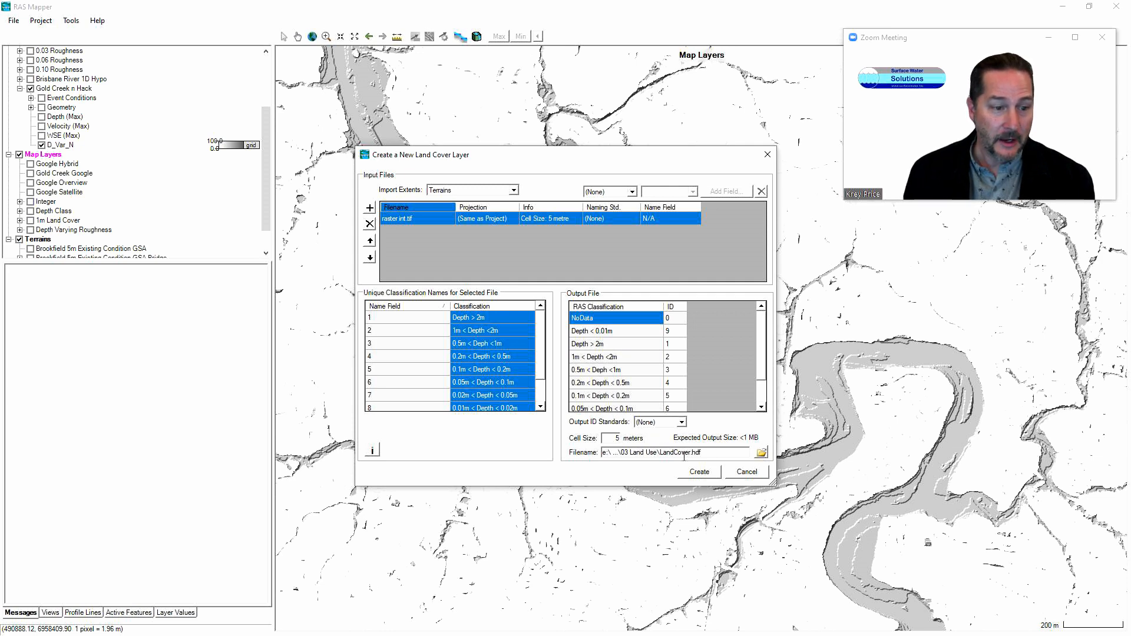
{"action": "left_click", "coordinate": [760, 452]}
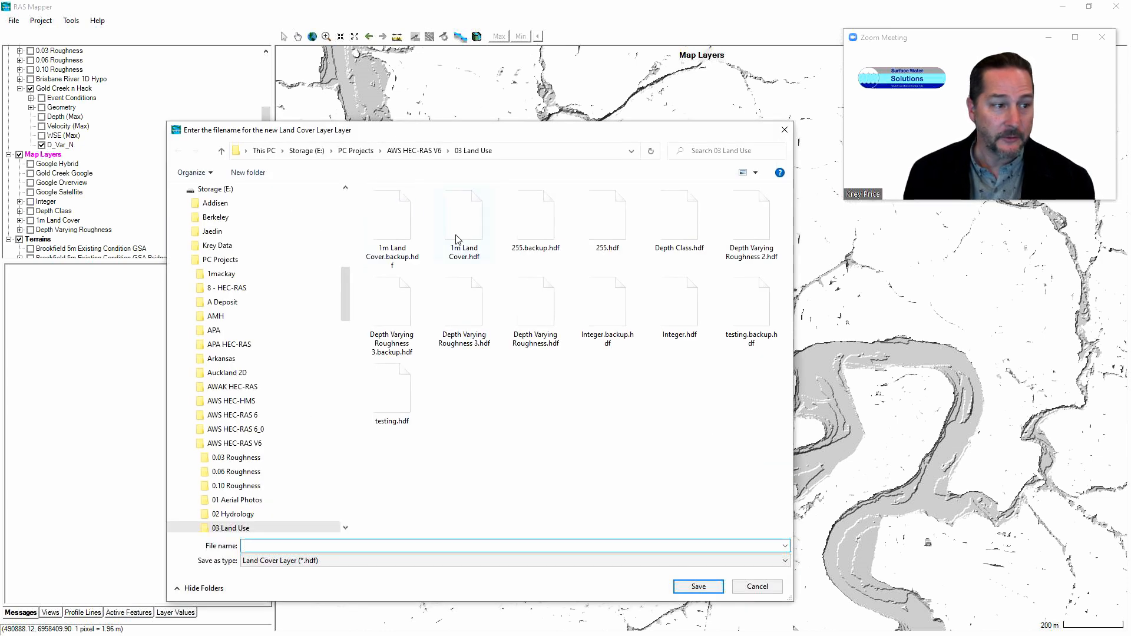
{"action": "left_click_drag", "start_coordinate": [428, 133], "coordinate": [538, 100]}
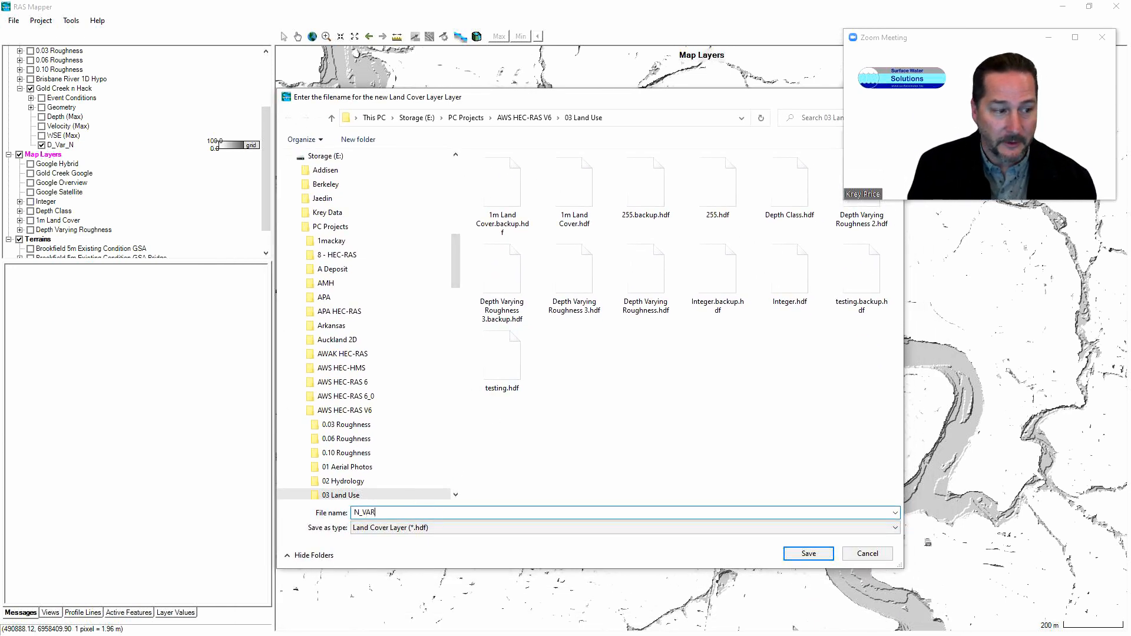
{"action": "key", "text": "BackSpace"}
{"action": "key", "text": "BackSpace"}
{"action": "type", "text": "D_VC"}
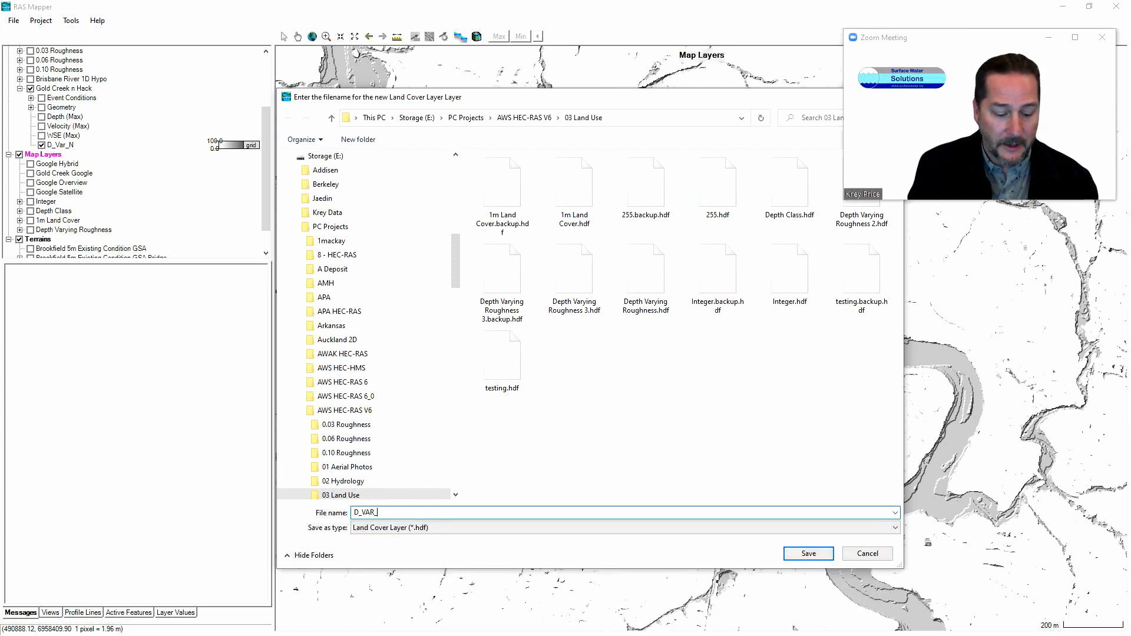
{"action": "left_click", "coordinate": [809, 554]}
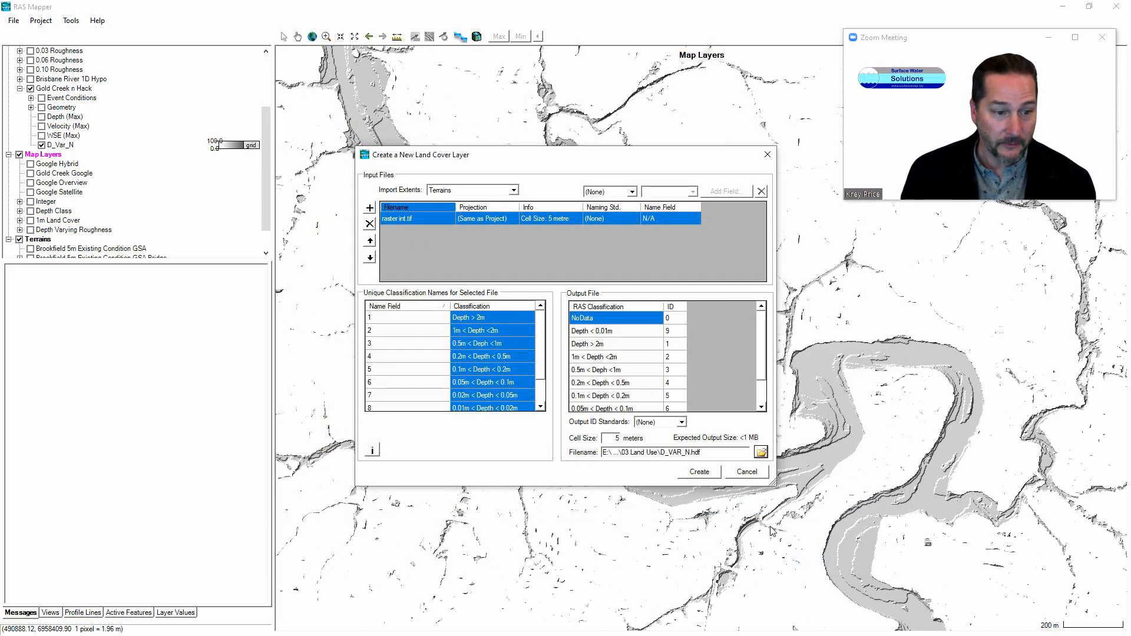
{"action": "left_click", "coordinate": [700, 473]}
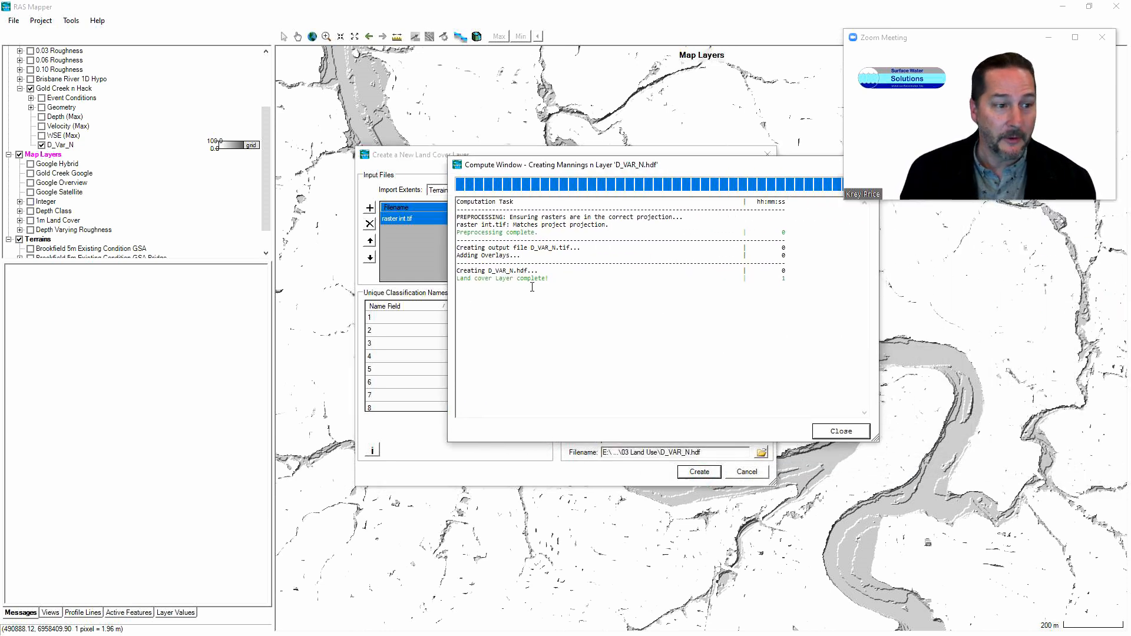
{"action": "left_click", "coordinate": [840, 433]}
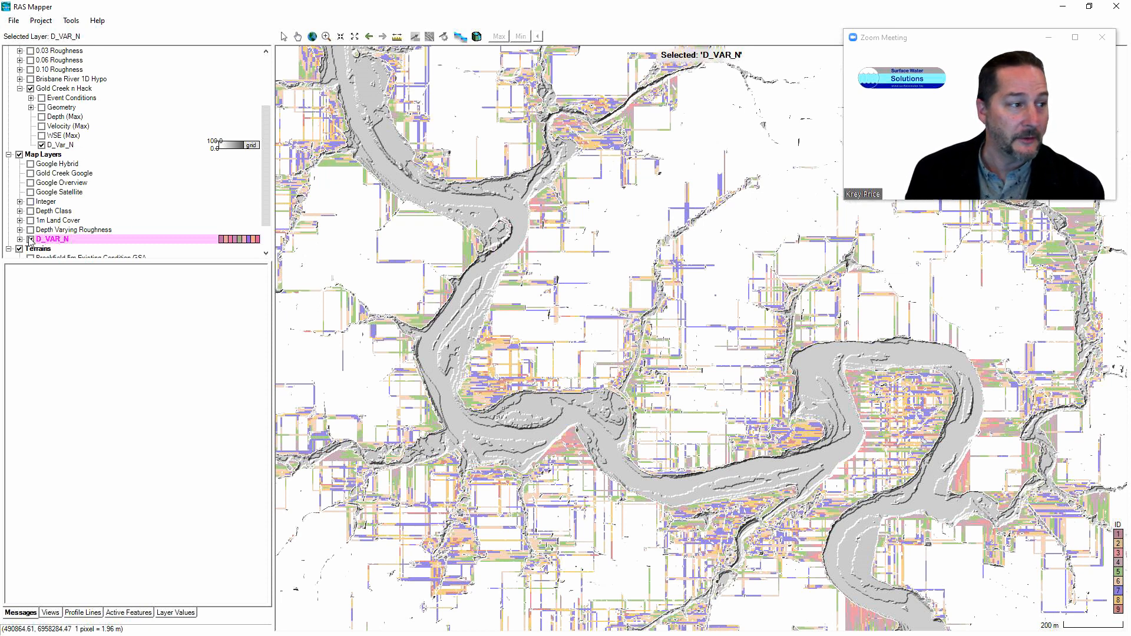
Show the Google Hybrid background, hide the D_Var_N result map and inspect the depth classes where Moggill Creek meets Gap Creek.
{"action": "left_click", "coordinate": [30, 165]}
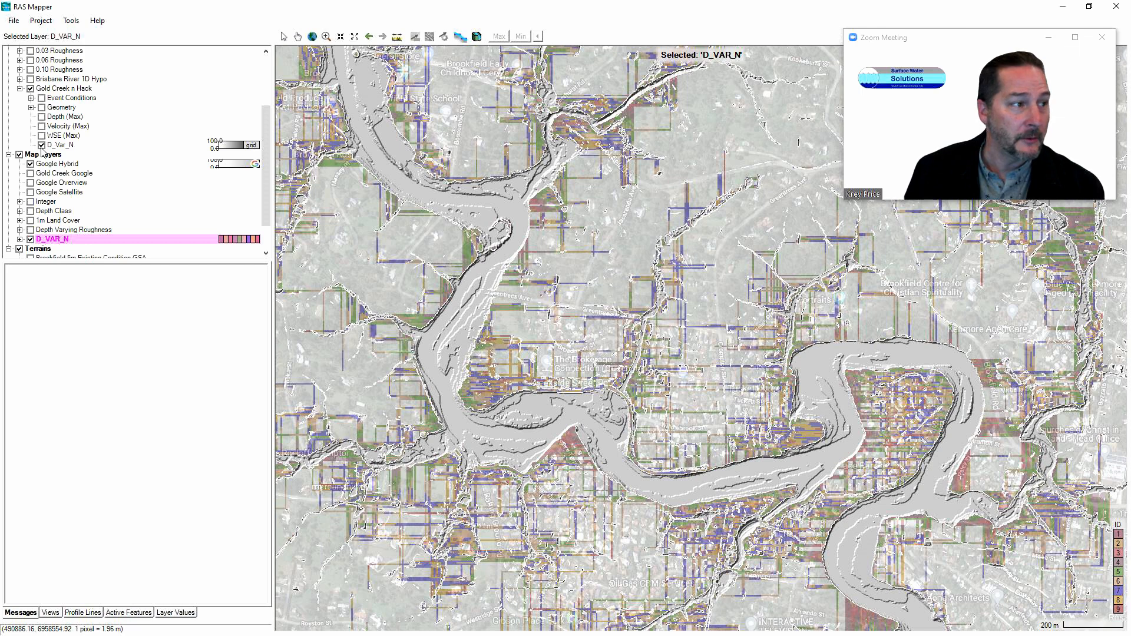
{"action": "left_click", "coordinate": [41, 145]}
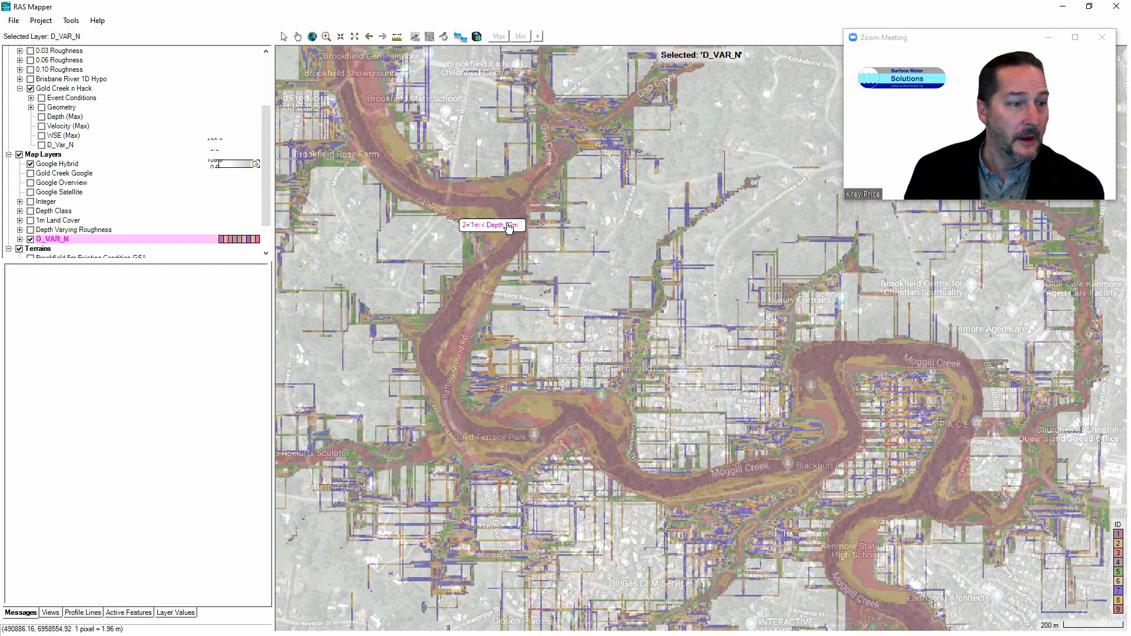
{"action": "scroll", "coordinate": [485, 212], "scroll_direction": "up", "scroll_amount": 4}
{"action": "scroll", "coordinate": [484, 212], "scroll_direction": "up", "scroll_amount": 2}
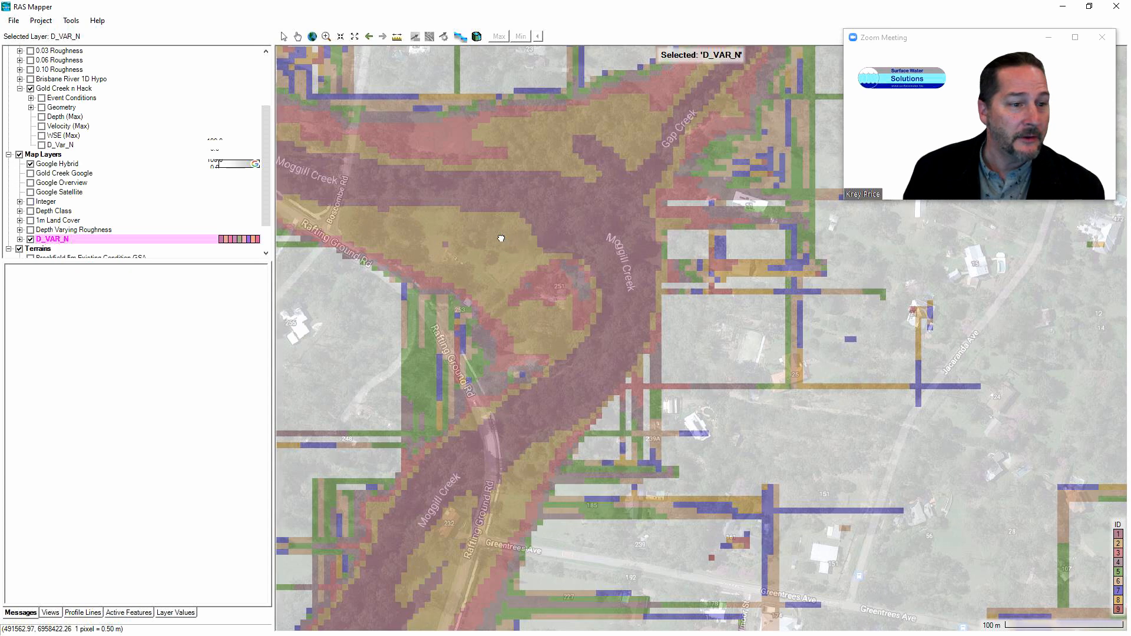
{"action": "left_click_drag", "start_coordinate": [498, 235], "coordinate": [610, 387]}
{"action": "mouse_move", "coordinate": [576, 384]}
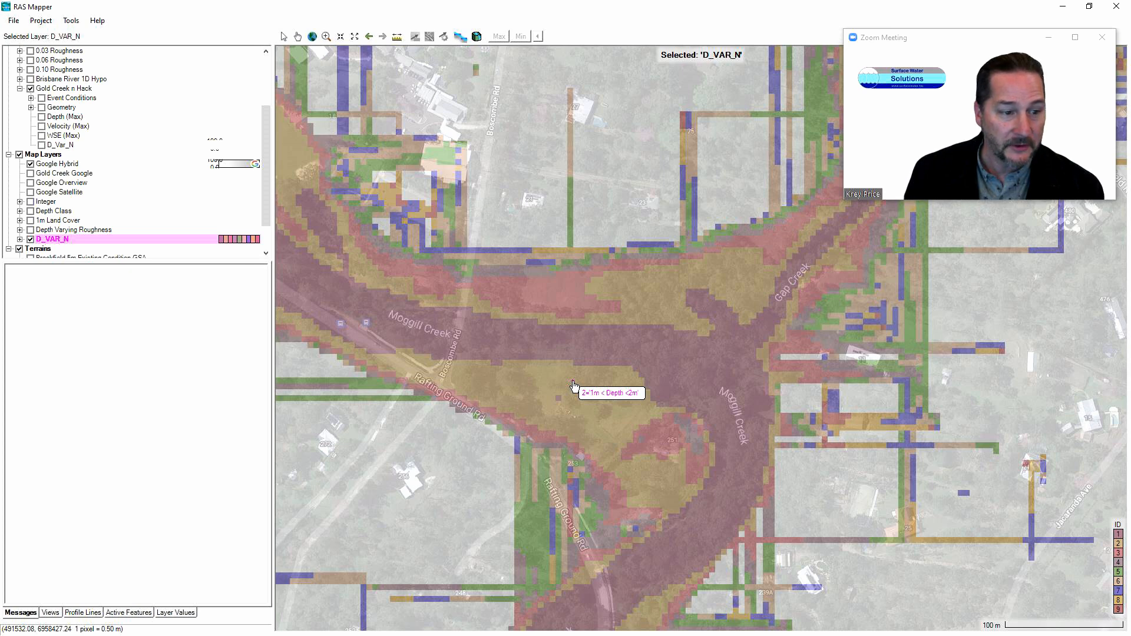
{"action": "scroll", "coordinate": [574, 383], "scroll_direction": "up", "scroll_amount": 2}
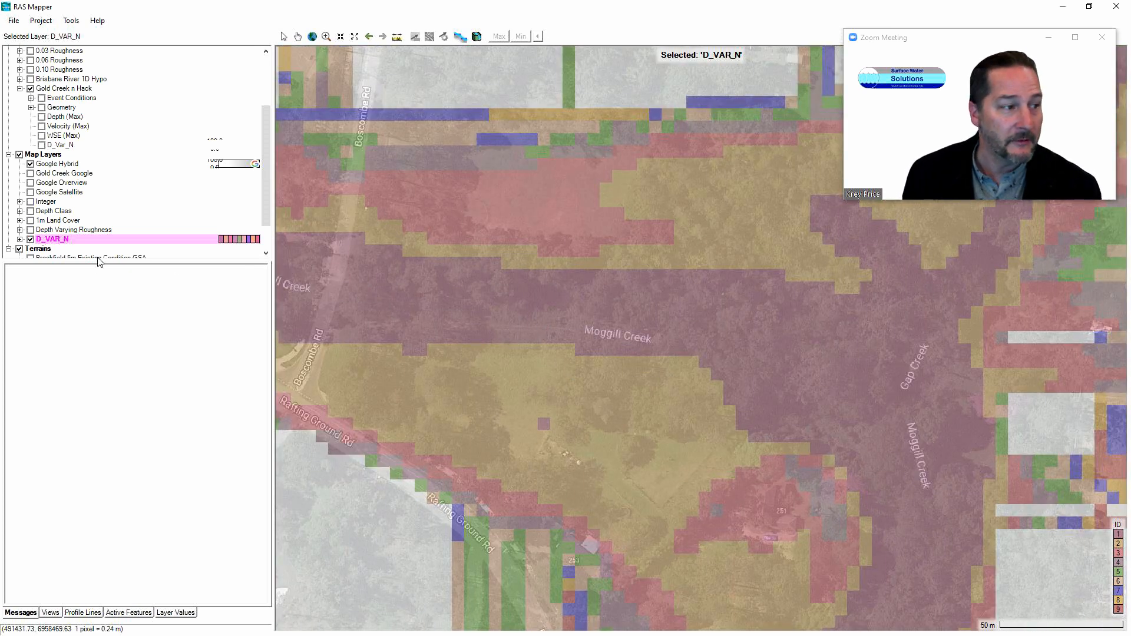
Open the D_VAR_N land cover data table and fill its ManningsN column with the dummy values 0.3 through 0.25 copied from the scripts page.
{"action": "right_click", "coordinate": [56, 243]}
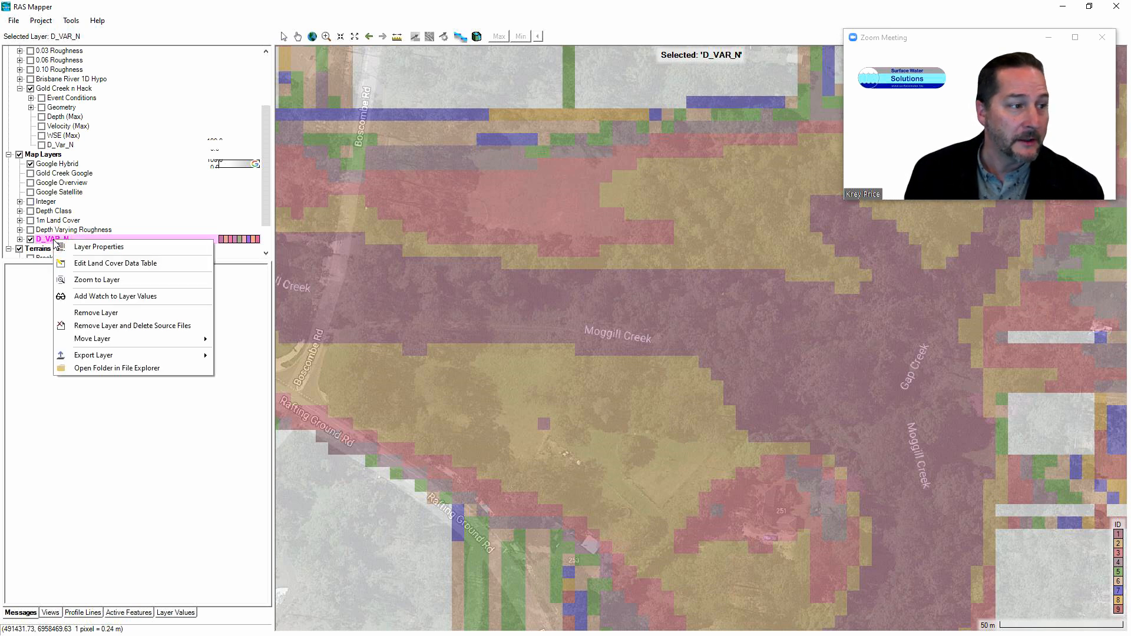
{"action": "left_click", "coordinate": [91, 270]}
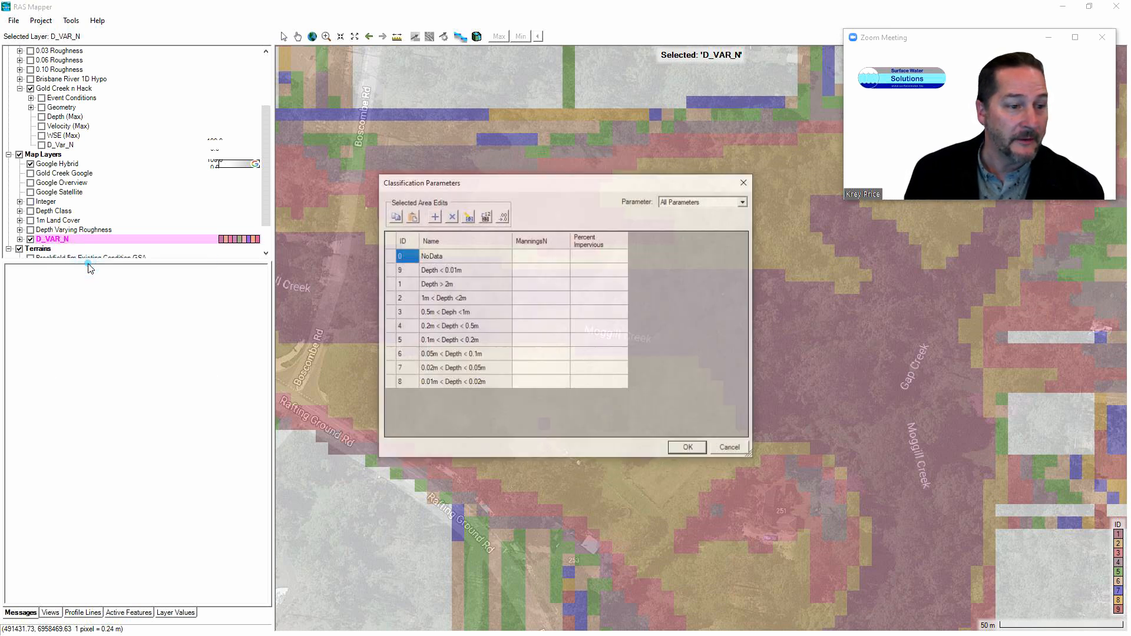
{"action": "left_click_drag", "start_coordinate": [559, 193], "coordinate": [493, 222]}
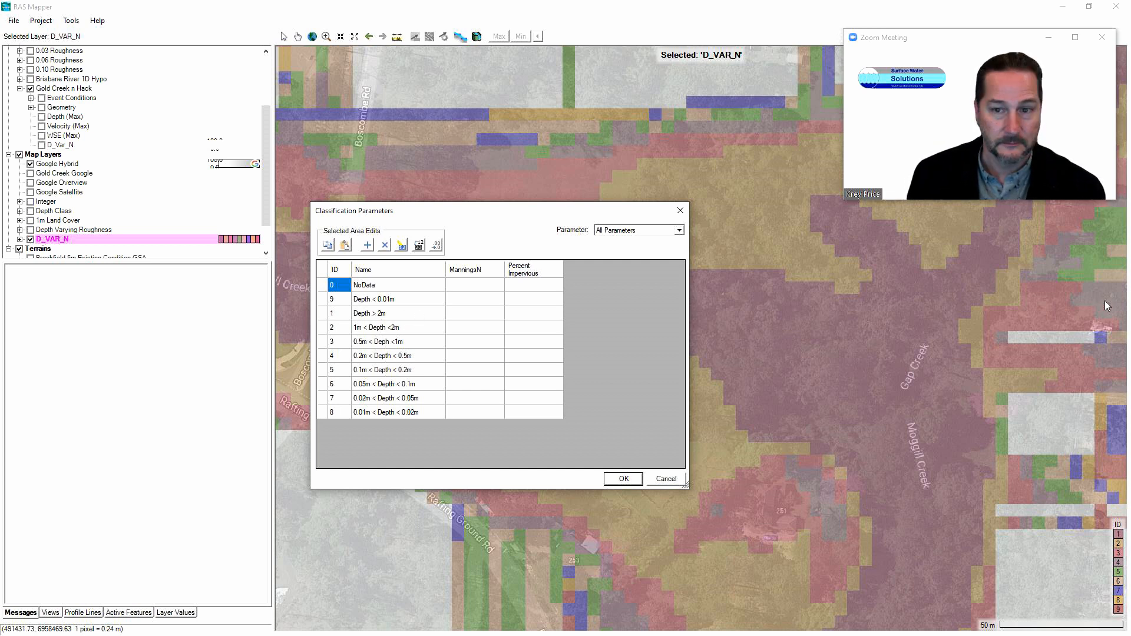
{"action": "left_click_drag", "start_coordinate": [1130, 196], "coordinate": [857, 166]}
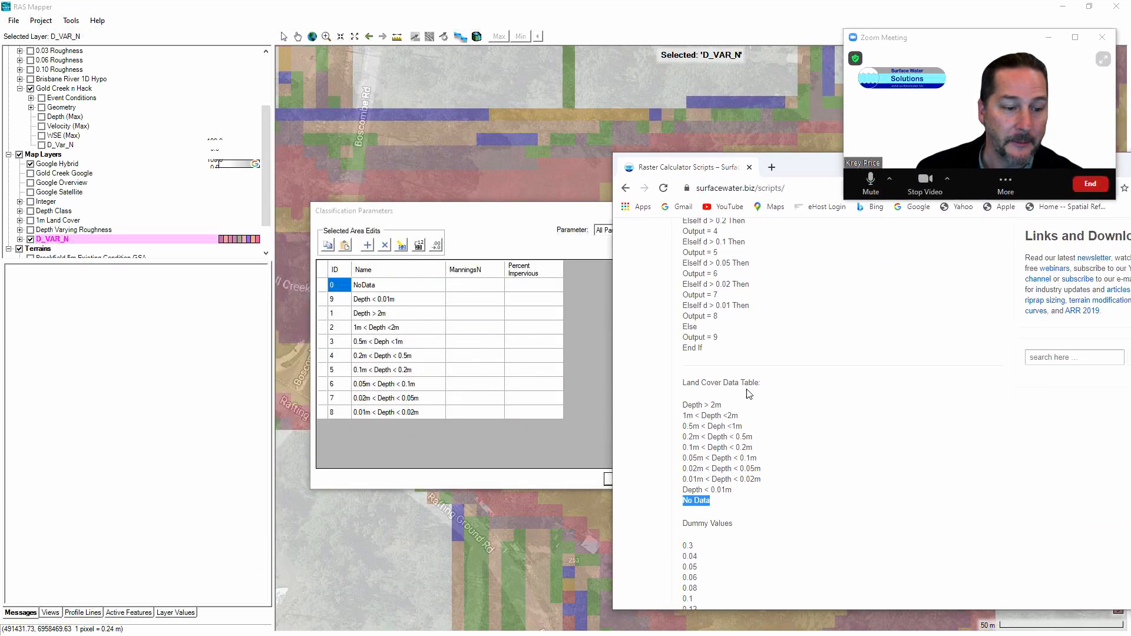
{"action": "scroll", "coordinate": [717, 416], "scroll_direction": "down", "scroll_amount": 3}
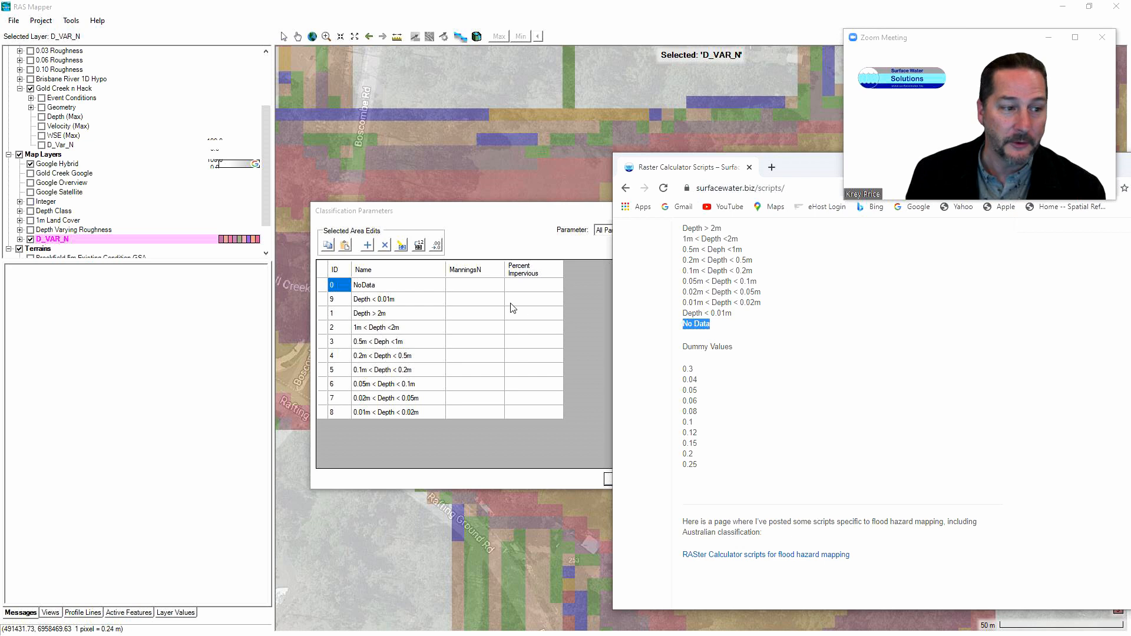
{"action": "left_click_drag", "start_coordinate": [682, 366], "coordinate": [707, 472]}
{"action": "key", "text": "ctrl+c"}
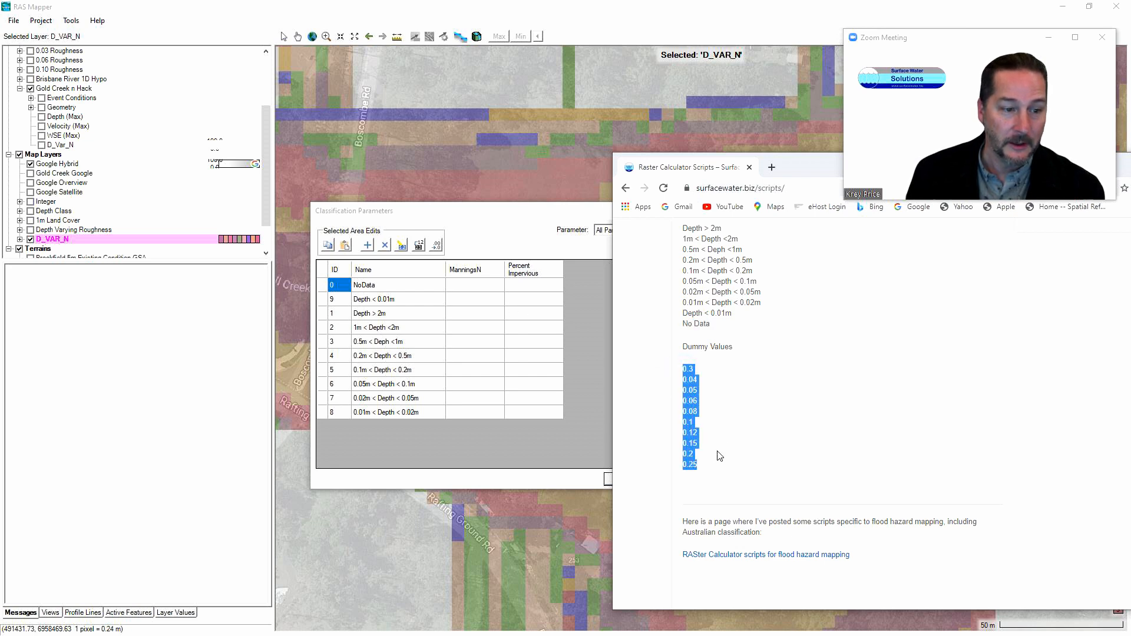
{"action": "left_click", "coordinate": [472, 285]}
{"action": "key", "text": "ctrl+v"}
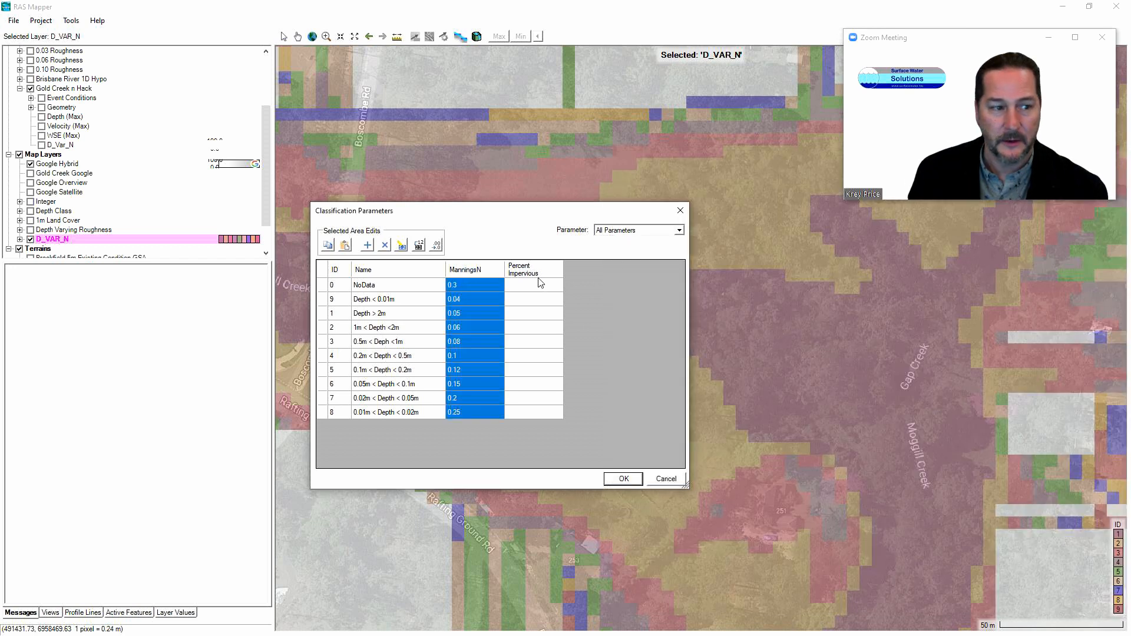
Set Percent Impervious to 100 for all classes and accept the classification parameters.
{"action": "left_click", "coordinate": [535, 283]}
{"action": "left_click_drag", "start_coordinate": [537, 285], "coordinate": [542, 418]}
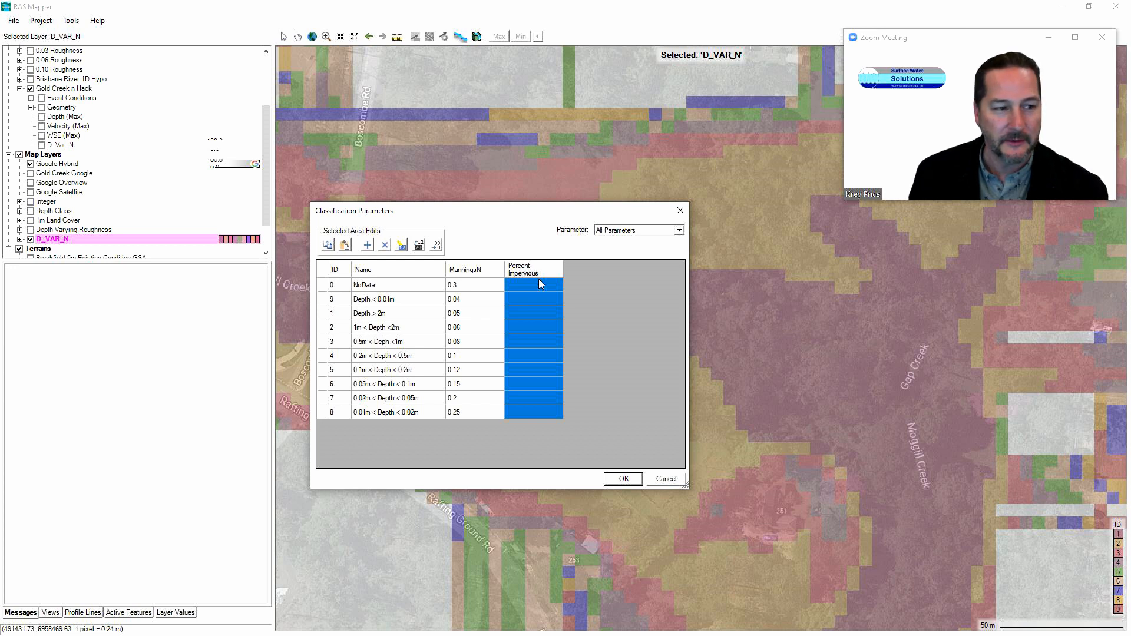
{"action": "type", "text": "100"}
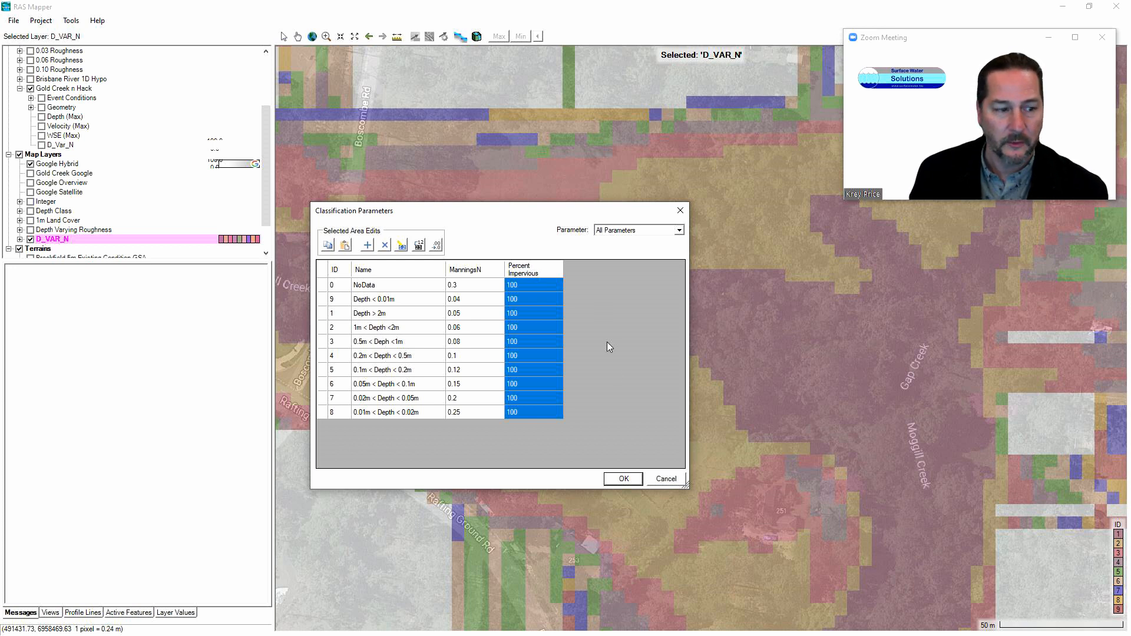
{"action": "left_click", "coordinate": [624, 480]}
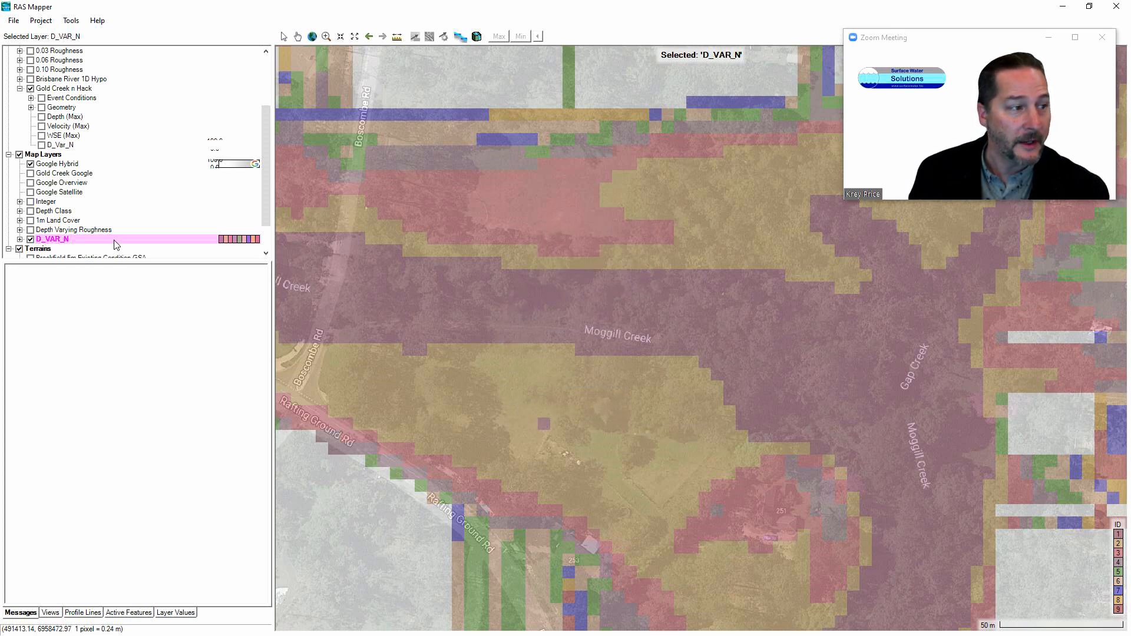
Hide the D_VAR_N layer and show the 1m Land Cover layer across the Moggill Creek catchment.
{"action": "left_click", "coordinate": [31, 240]}
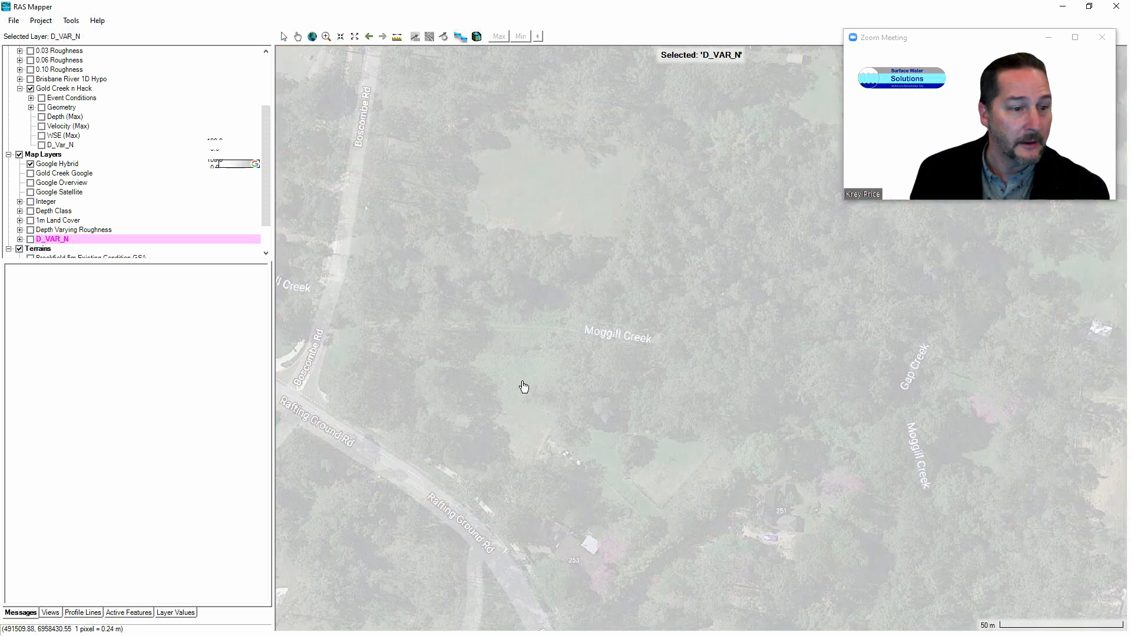
{"action": "scroll", "coordinate": [522, 388], "scroll_direction": "down", "scroll_amount": 3}
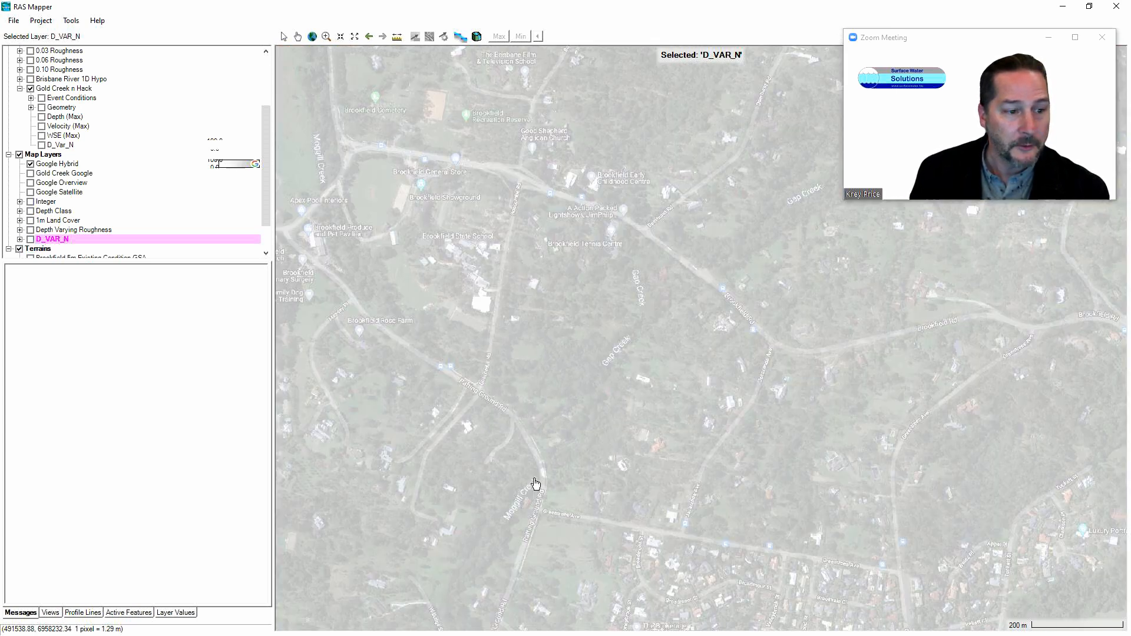
{"action": "left_click_drag", "start_coordinate": [532, 480], "coordinate": [672, 368]}
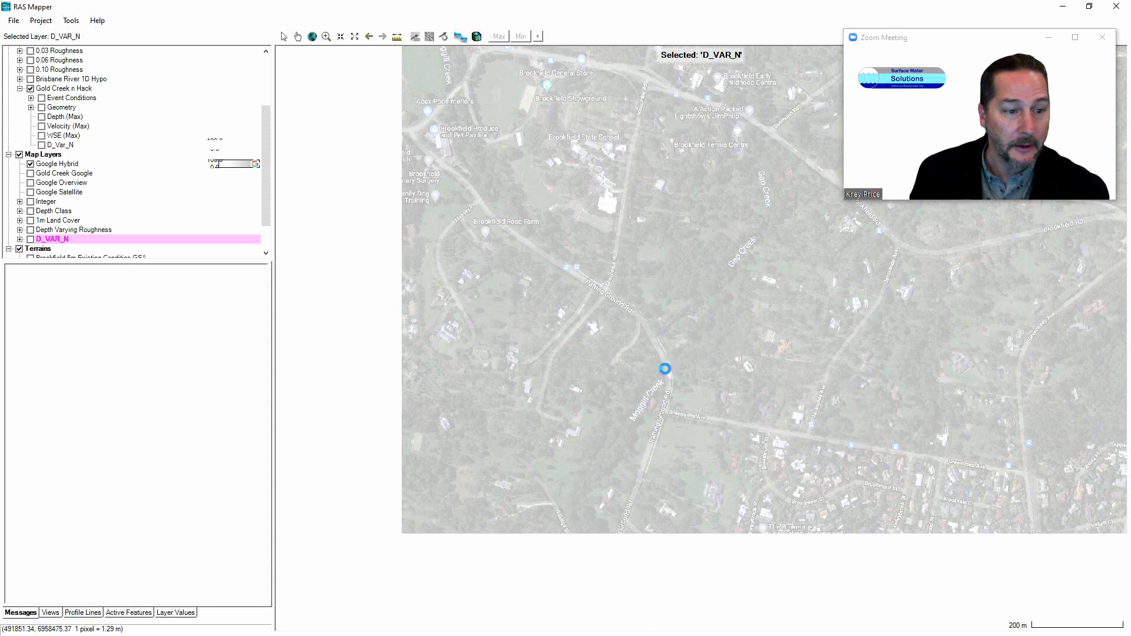
{"action": "scroll", "coordinate": [661, 374], "scroll_direction": "down", "scroll_amount": 2}
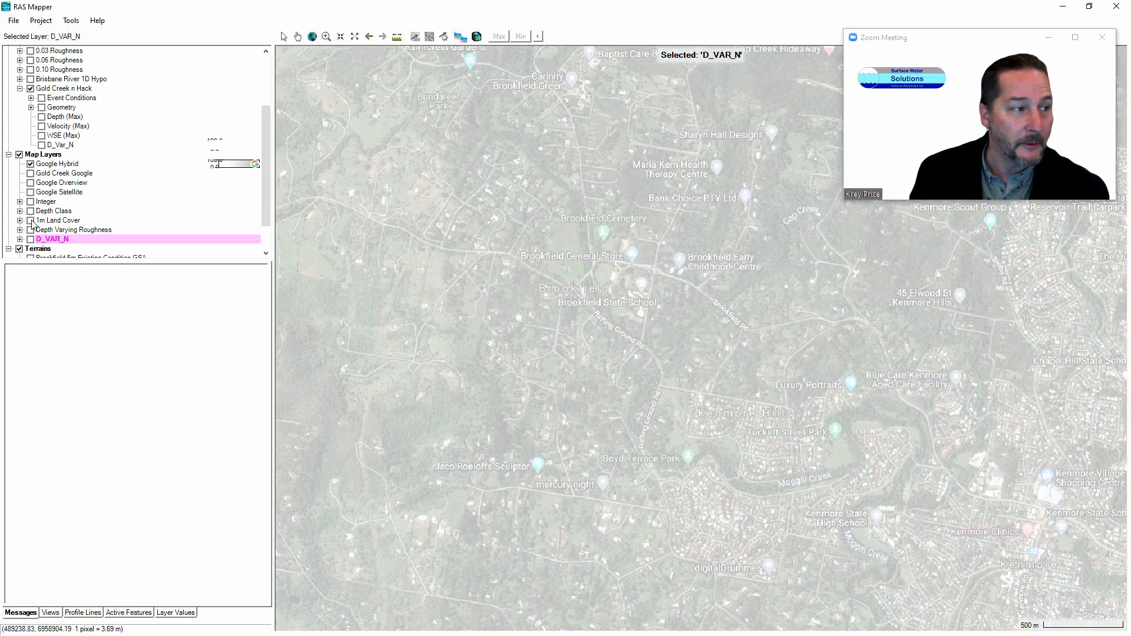
{"action": "left_click", "coordinate": [31, 221]}
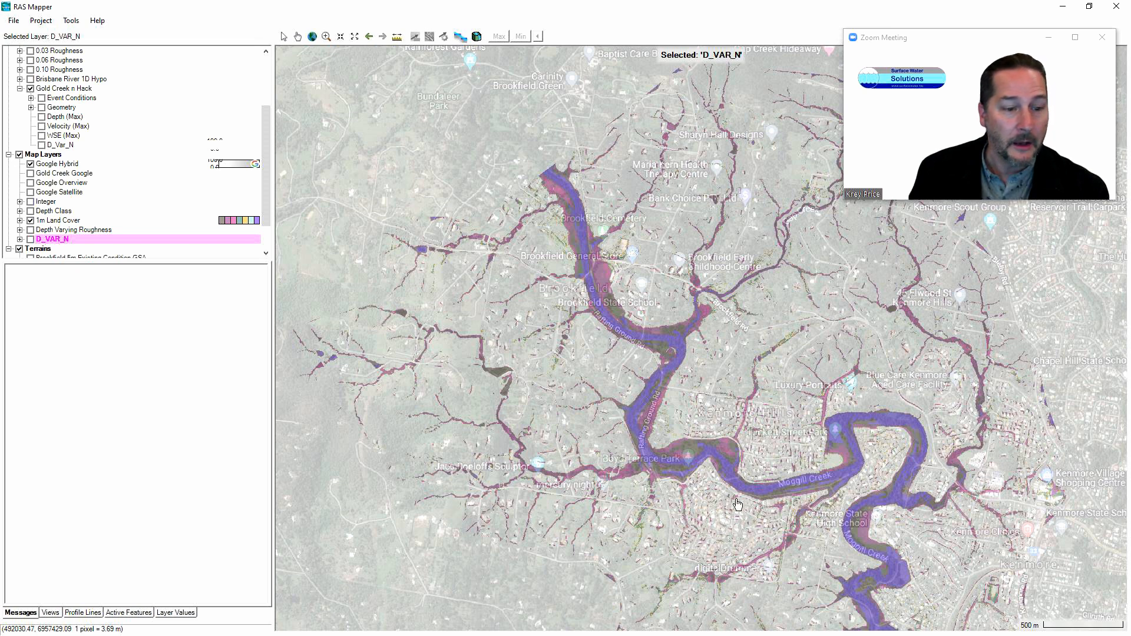
Select the 1m Land Cover layer and inspect its depth classes and n values along Moggill Creek near Boyd Terrace Park.
{"action": "scroll", "coordinate": [711, 479], "scroll_direction": "up", "scroll_amount": 2}
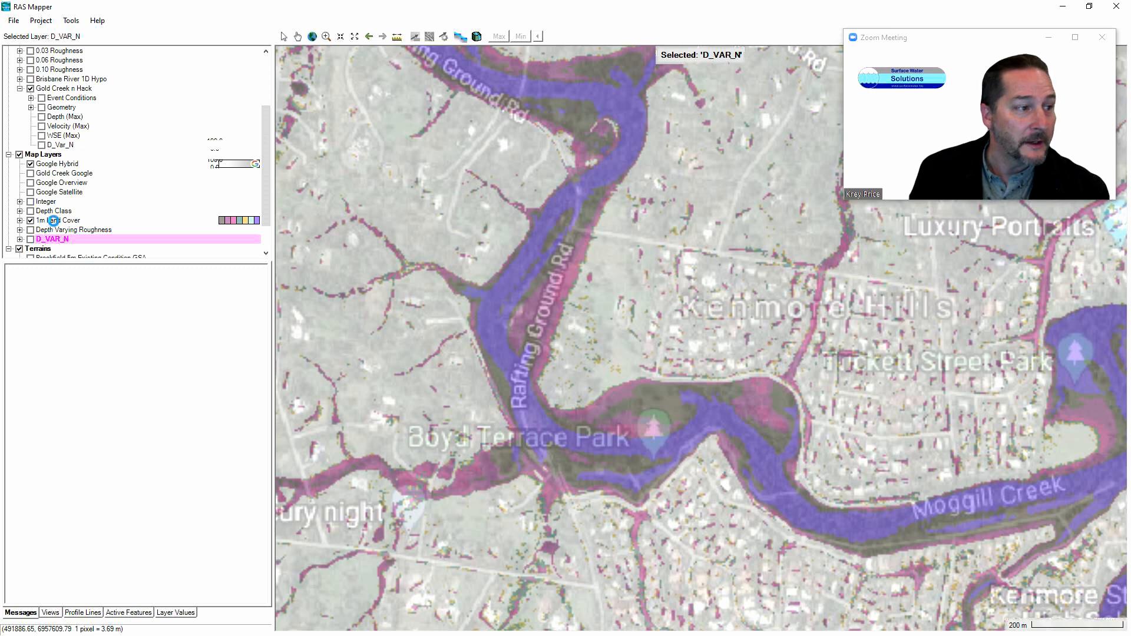
{"action": "left_click", "coordinate": [54, 220]}
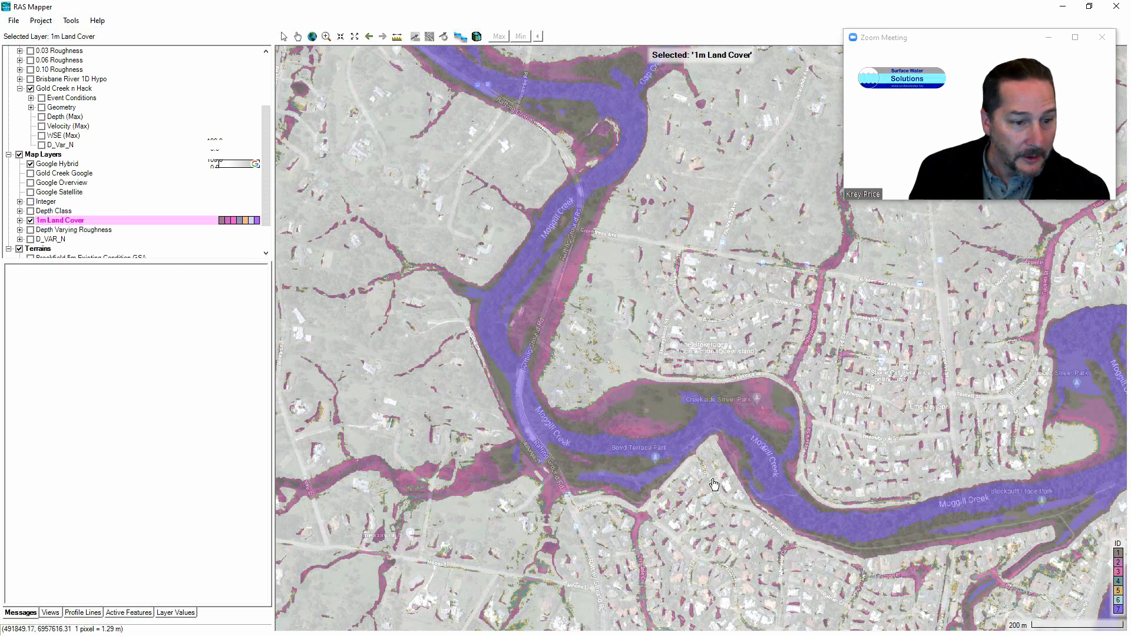
{"action": "scroll", "coordinate": [689, 471], "scroll_direction": "up", "scroll_amount": 3}
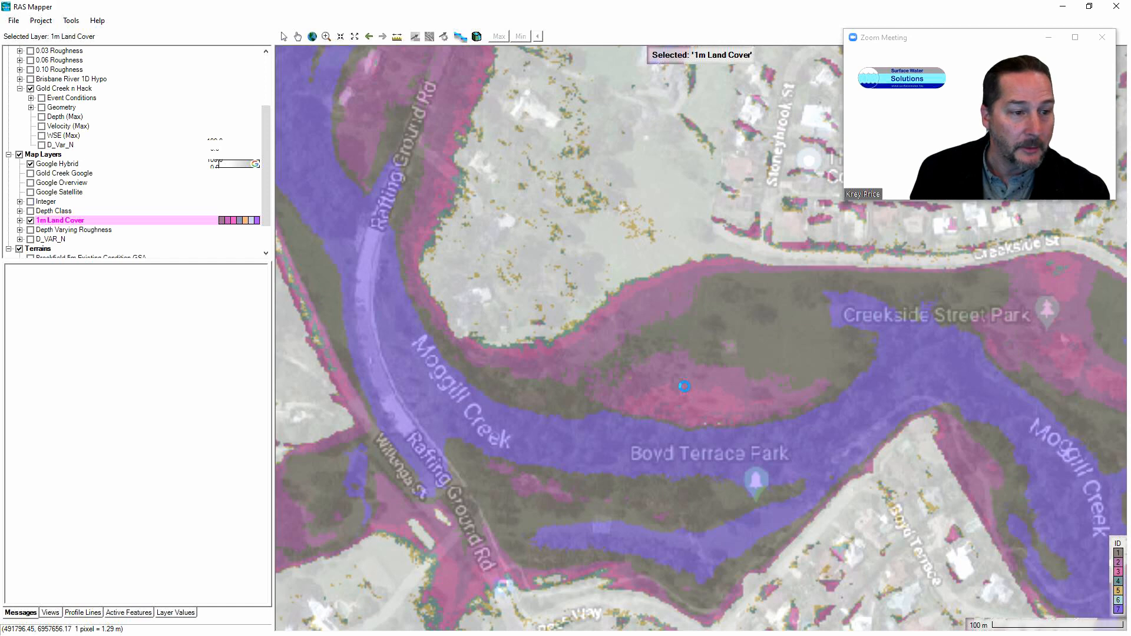
{"action": "scroll", "coordinate": [662, 381], "scroll_direction": "up", "scroll_amount": 2}
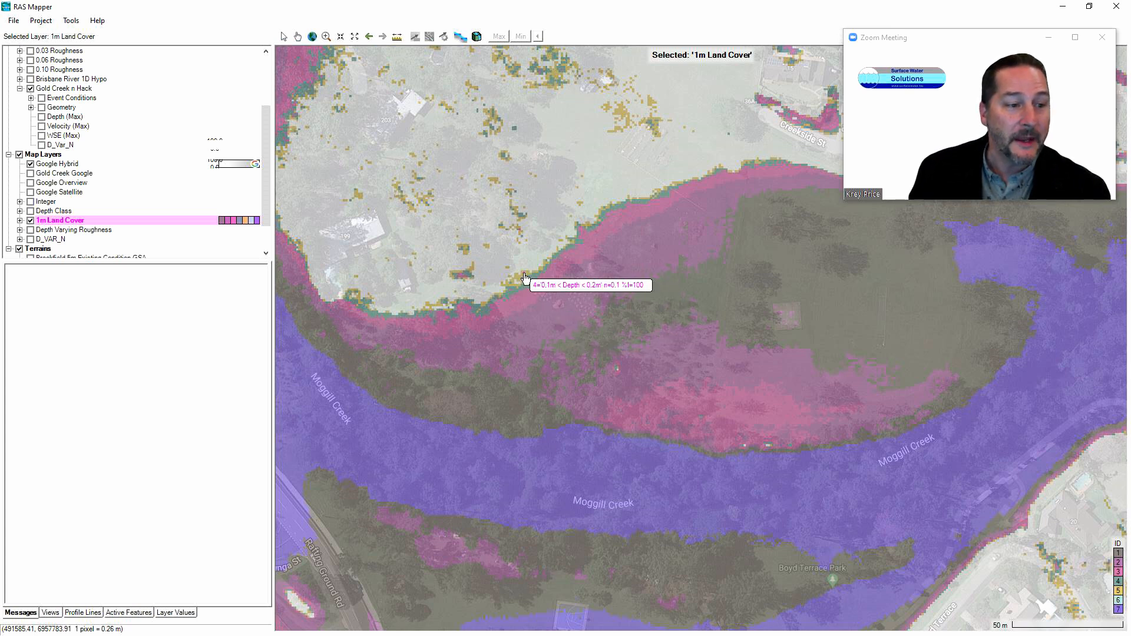
{"action": "scroll", "coordinate": [614, 330], "scroll_direction": "down", "scroll_amount": 1}
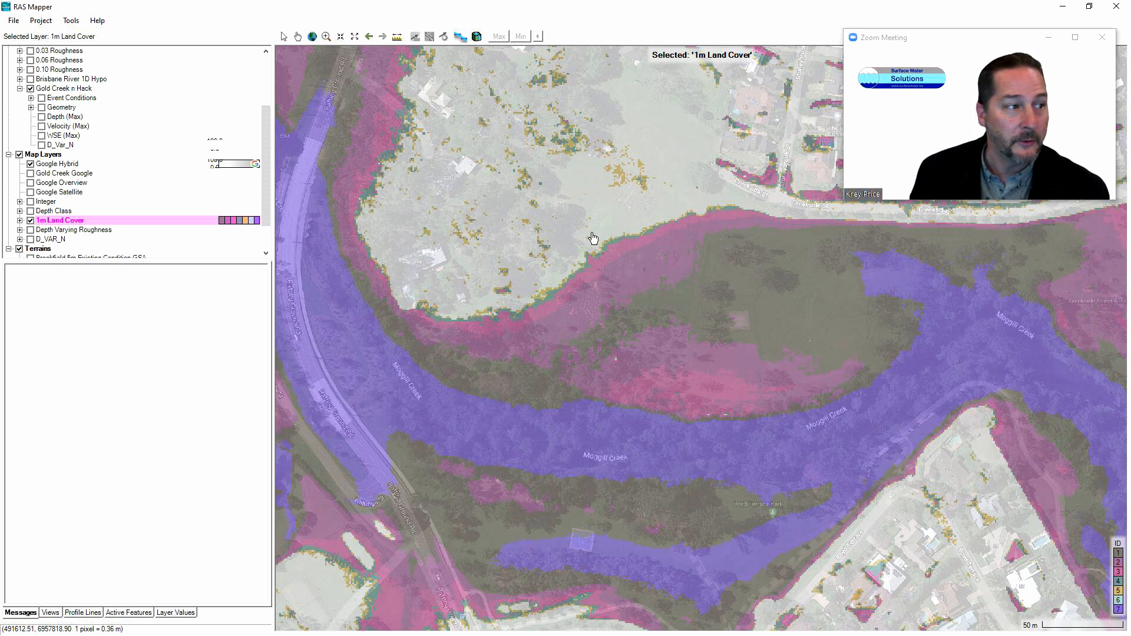
Open the geometry layer associations, widen the Manning's n and Type columns and find the Gold Creek n Hack geometry.
{"action": "scroll", "coordinate": [59, 118], "scroll_direction": "up", "scroll_amount": 3}
{"action": "right_click", "coordinate": [53, 60]}
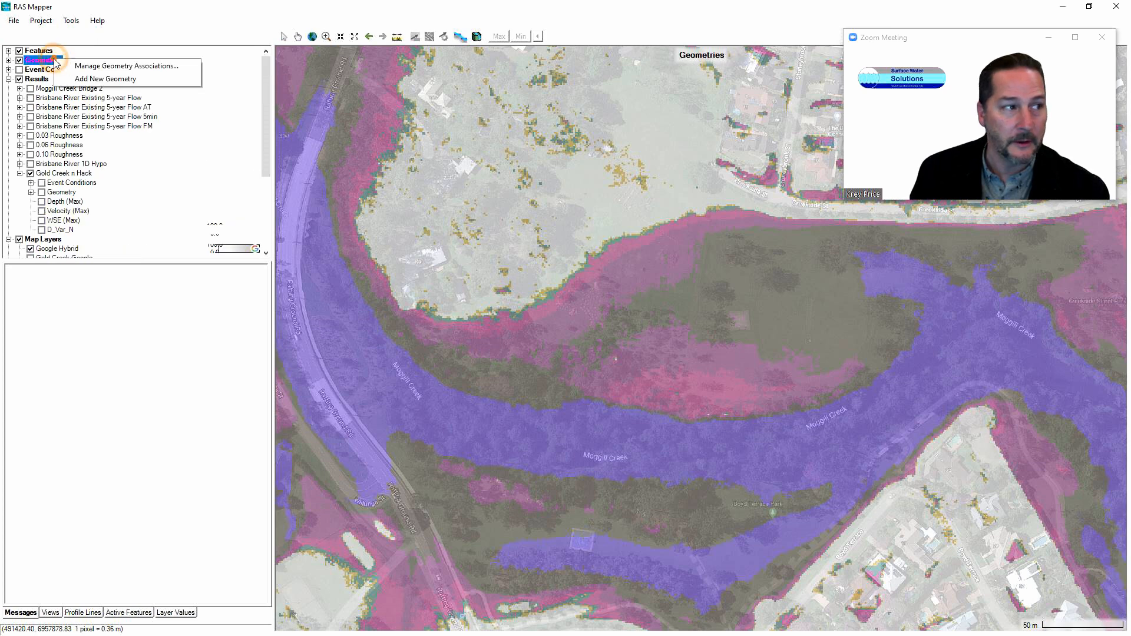
{"action": "left_click", "coordinate": [86, 67]}
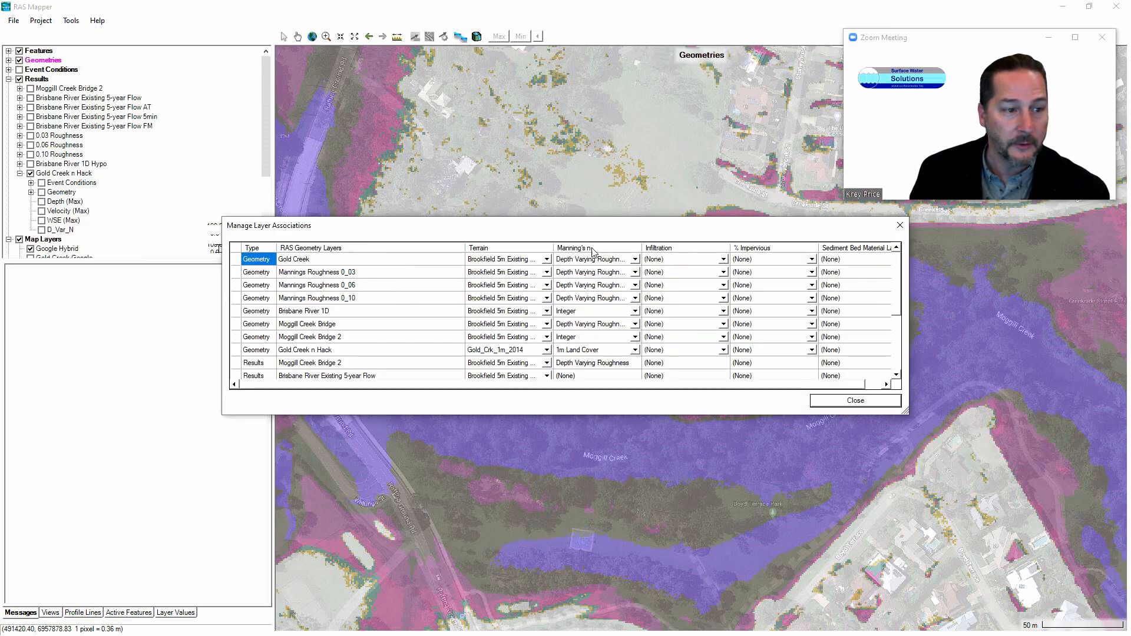
{"action": "double_click", "coordinate": [641, 248]}
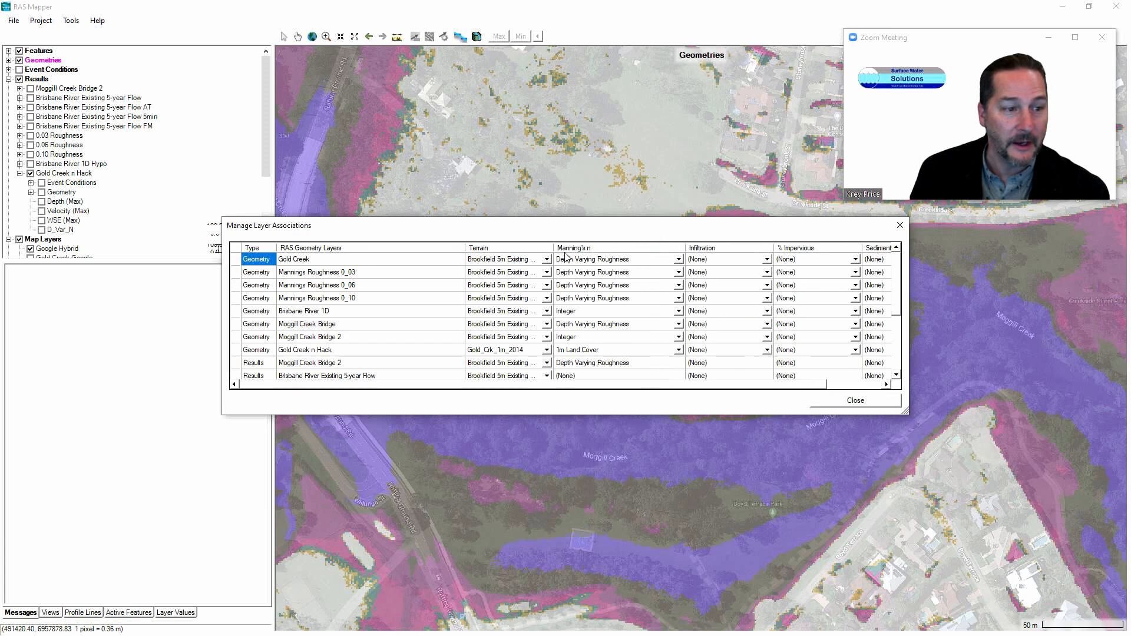
{"action": "left_click_drag", "start_coordinate": [277, 248], "coordinate": [303, 247]}
{"action": "scroll", "coordinate": [409, 333], "scroll_direction": "down", "scroll_amount": 2}
{"action": "scroll", "coordinate": [404, 355], "scroll_direction": "up", "scroll_amount": 1}
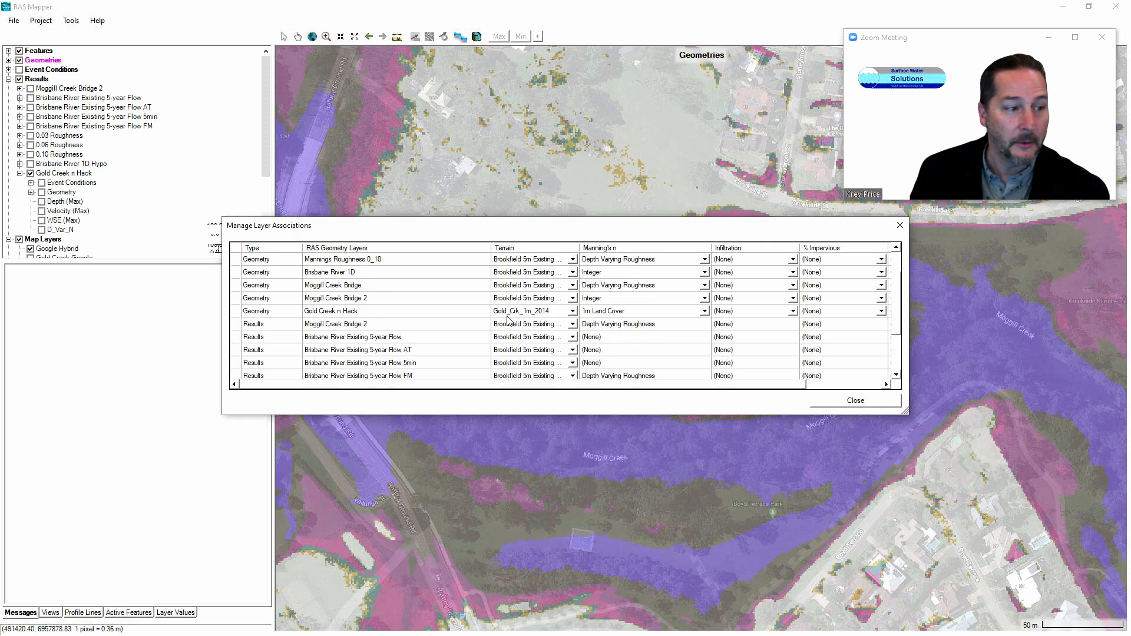
Associate the Gold Creek n Hack geometry's Manning's n with 1m Land Cover and close the layer associations.
{"action": "left_click", "coordinate": [705, 311]}
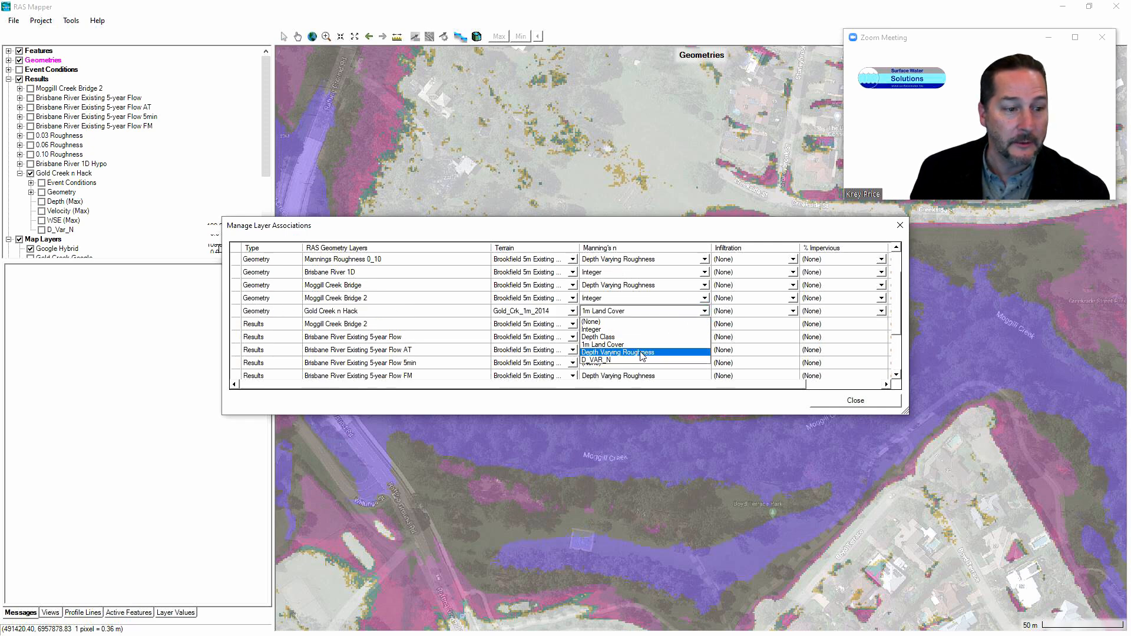
{"action": "left_click", "coordinate": [602, 344]}
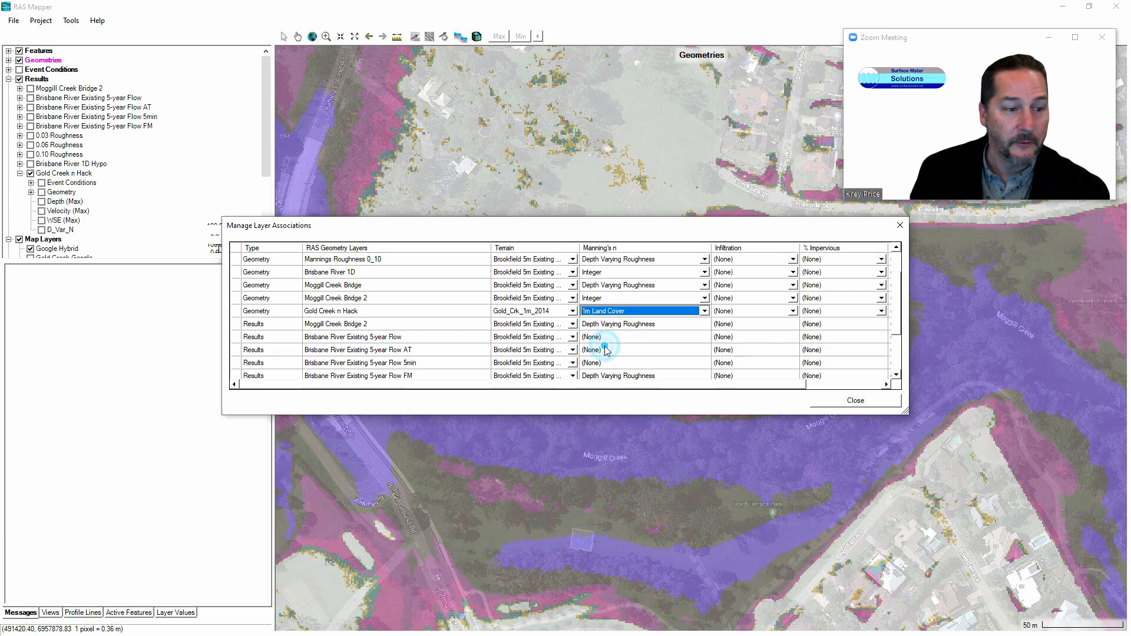
{"action": "left_click", "coordinate": [900, 226]}
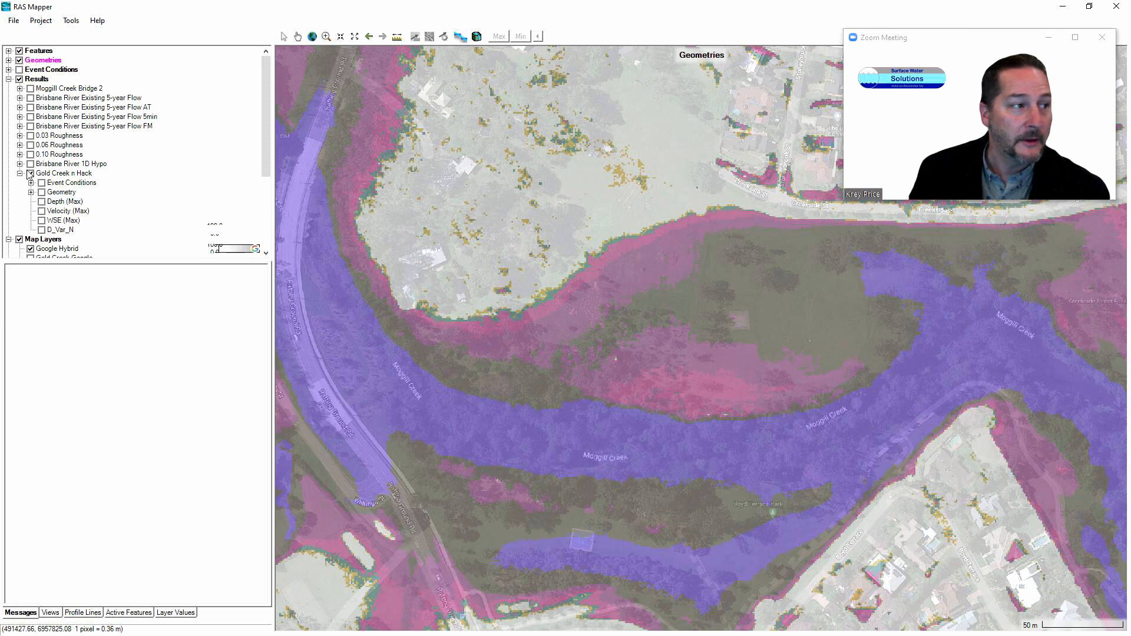
Show the 2D flow area perimeters of the Gold Creek n Hack geometry and open their attribute table.
{"action": "left_click", "coordinate": [9, 60]}
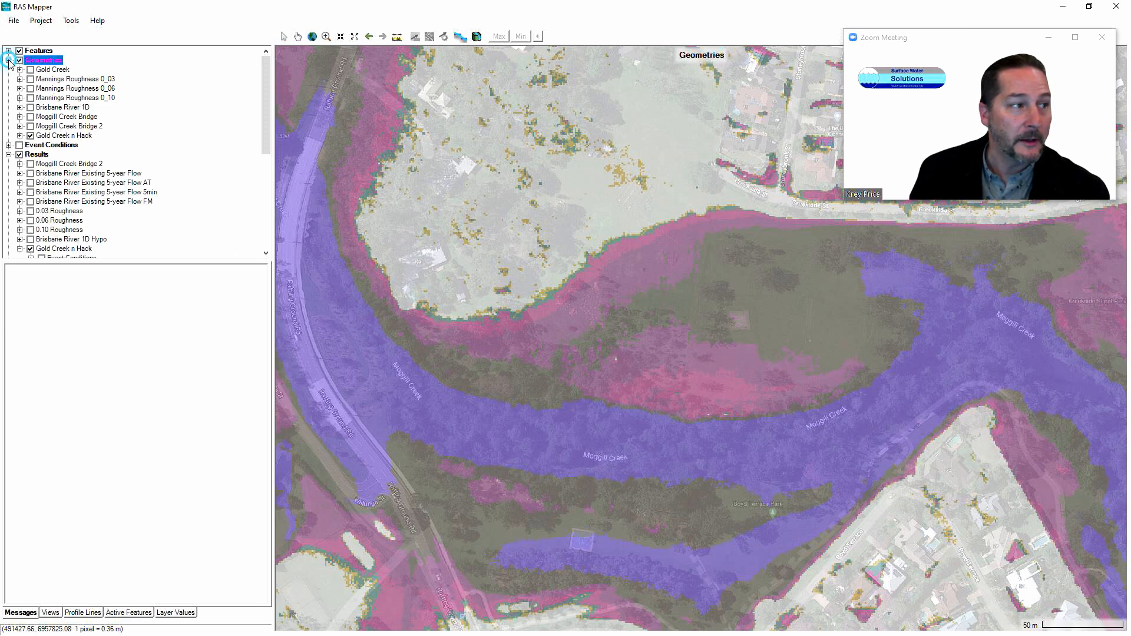
{"action": "left_click", "coordinate": [20, 136]}
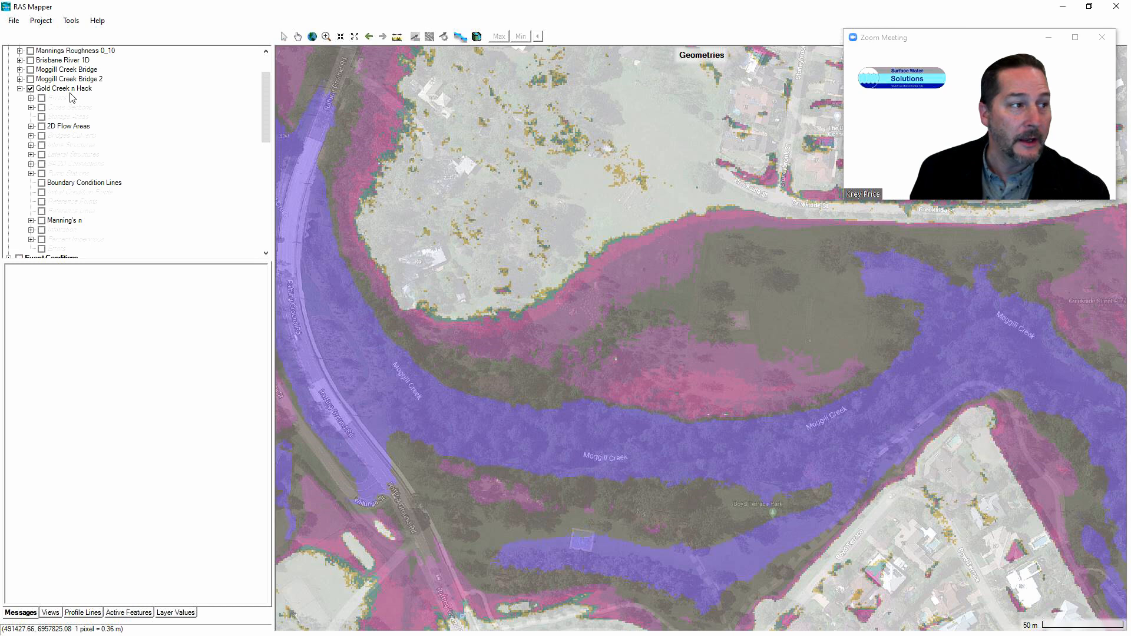
{"action": "left_click", "coordinate": [31, 127]}
{"action": "left_click", "coordinate": [42, 126]}
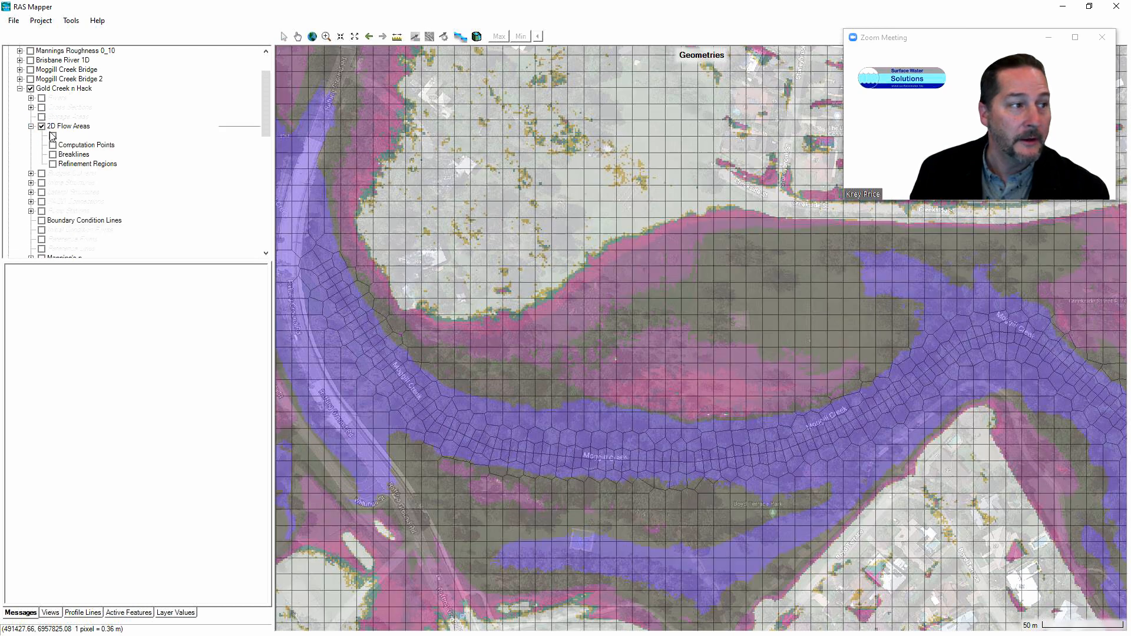
{"action": "left_click", "coordinate": [52, 135]}
{"action": "left_click", "coordinate": [63, 136]}
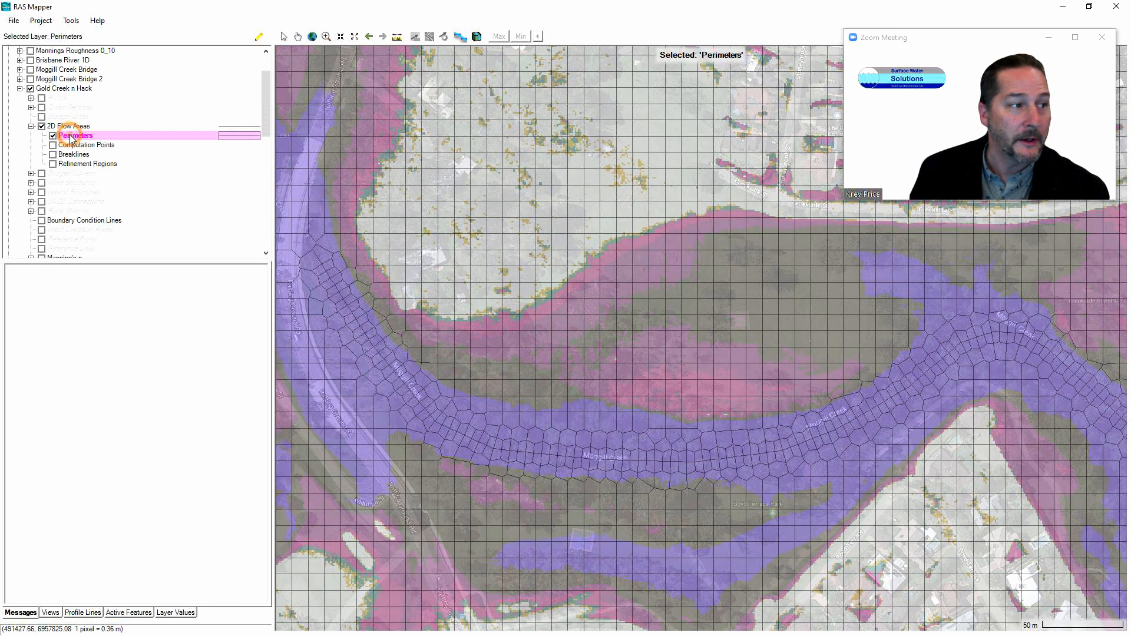
{"action": "right_click", "coordinate": [70, 136]}
{"action": "left_click", "coordinate": [102, 155]}
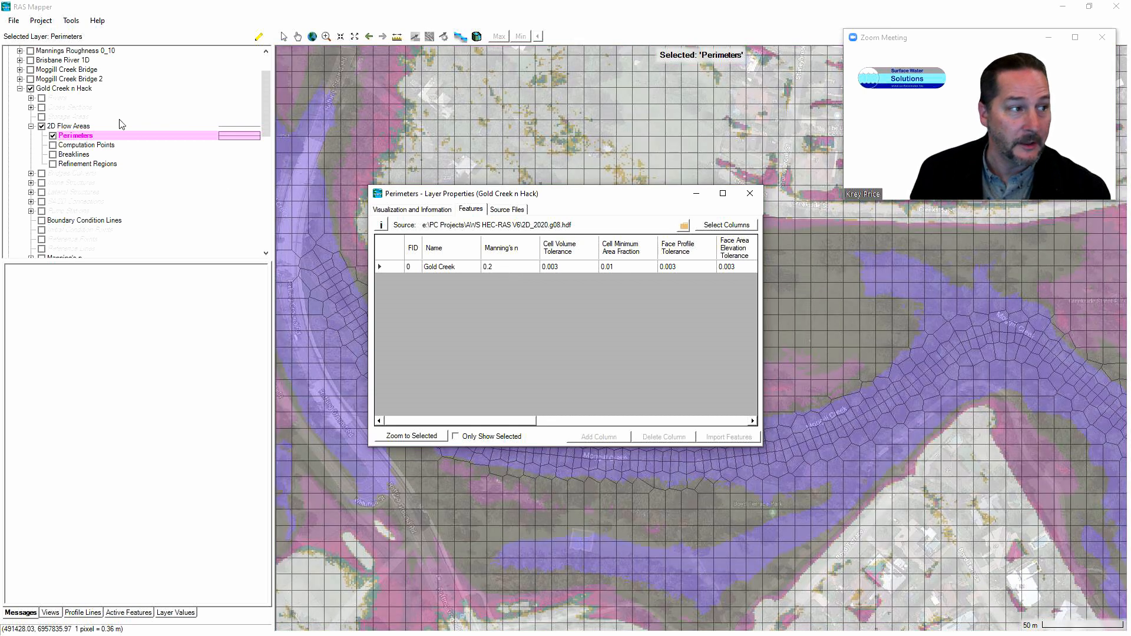
Start editing the perimeters and set the Gold Creek 2D area's default Manning's n to 0.3, closing the attribute table.
{"action": "right_click", "coordinate": [88, 137]}
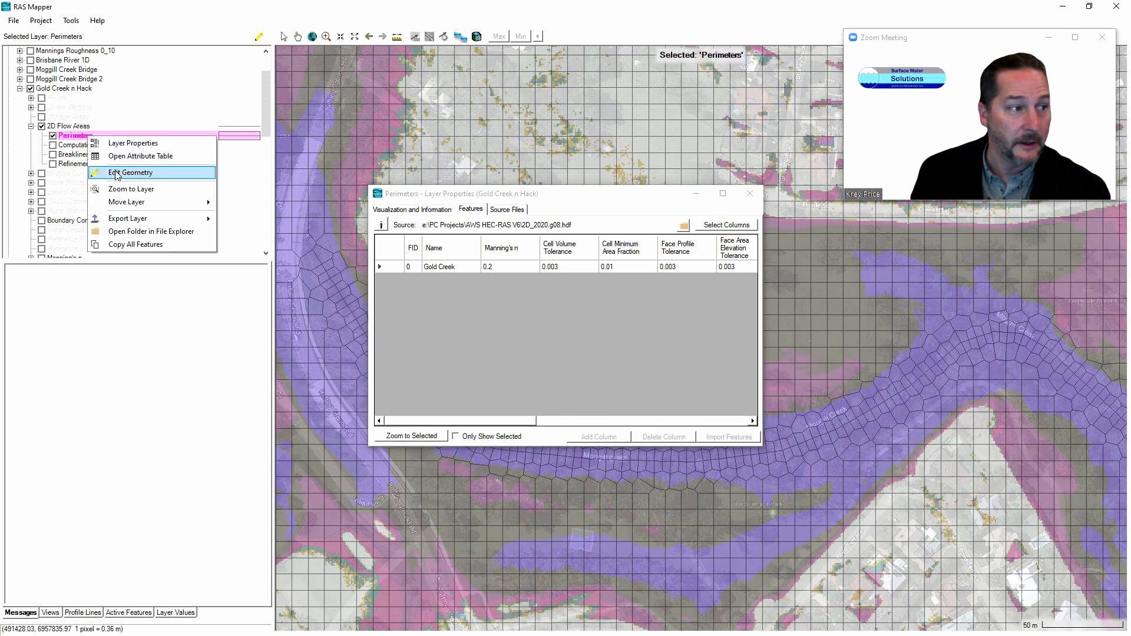
{"action": "left_click", "coordinate": [119, 172]}
{"action": "left_click", "coordinate": [494, 268]}
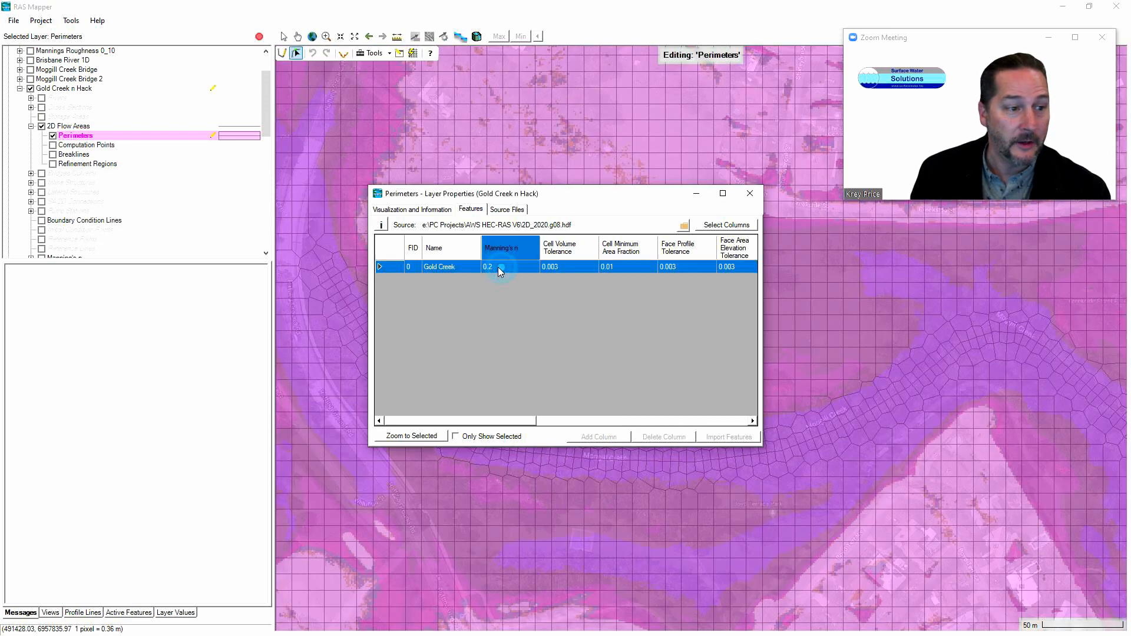
{"action": "right_click", "coordinate": [493, 267]}
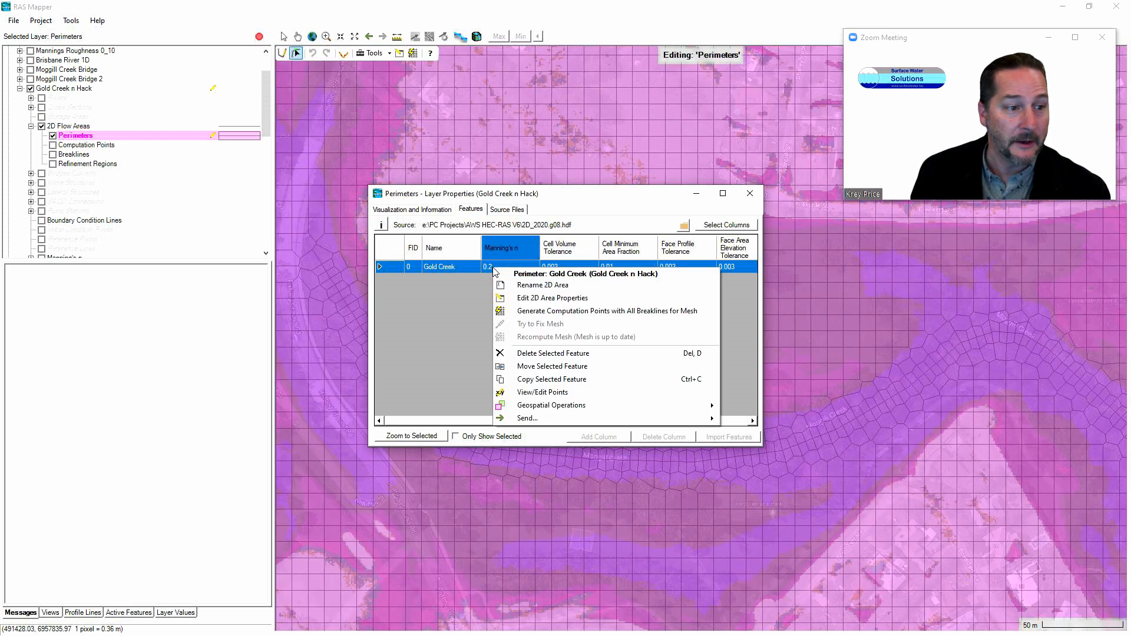
{"action": "left_click", "coordinate": [499, 266]}
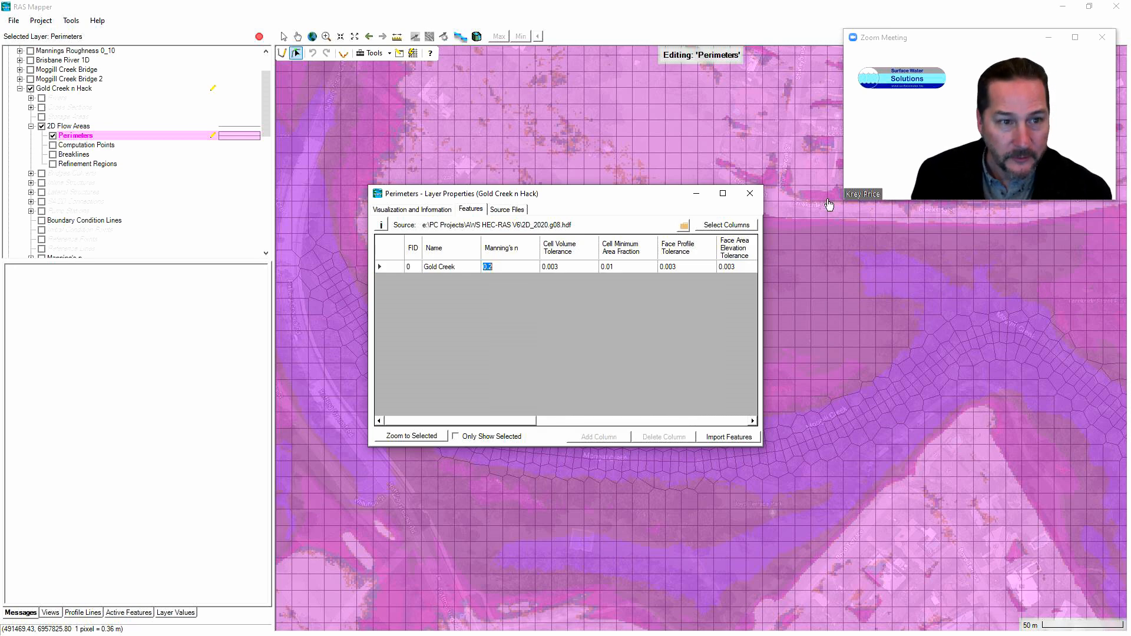
{"action": "left_click", "coordinate": [504, 266]}
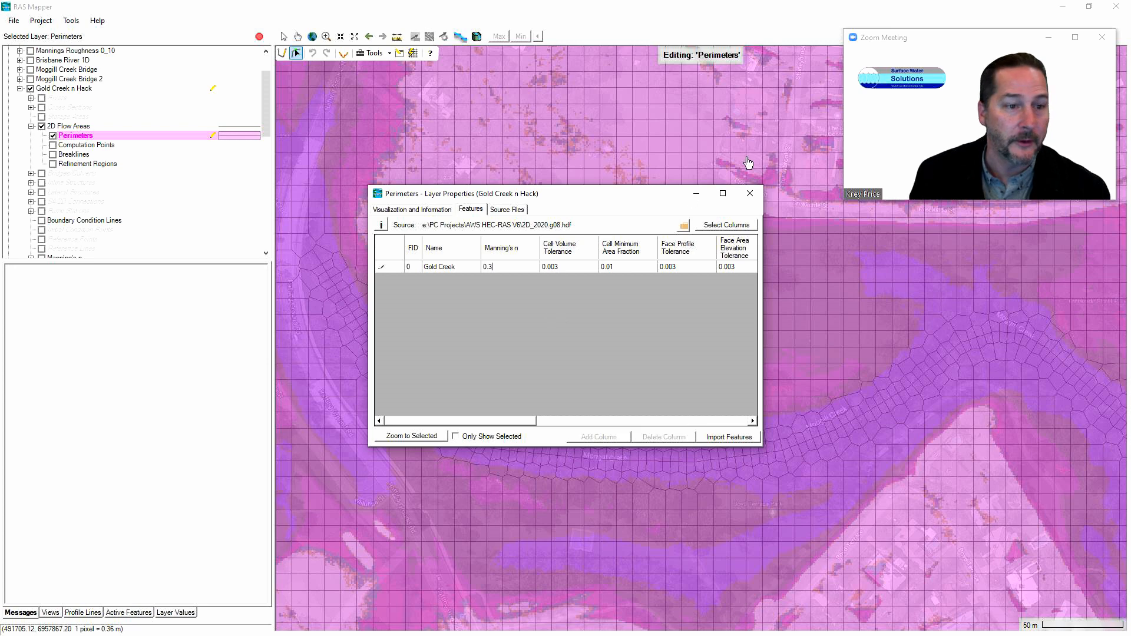
{"action": "left_click", "coordinate": [753, 196]}
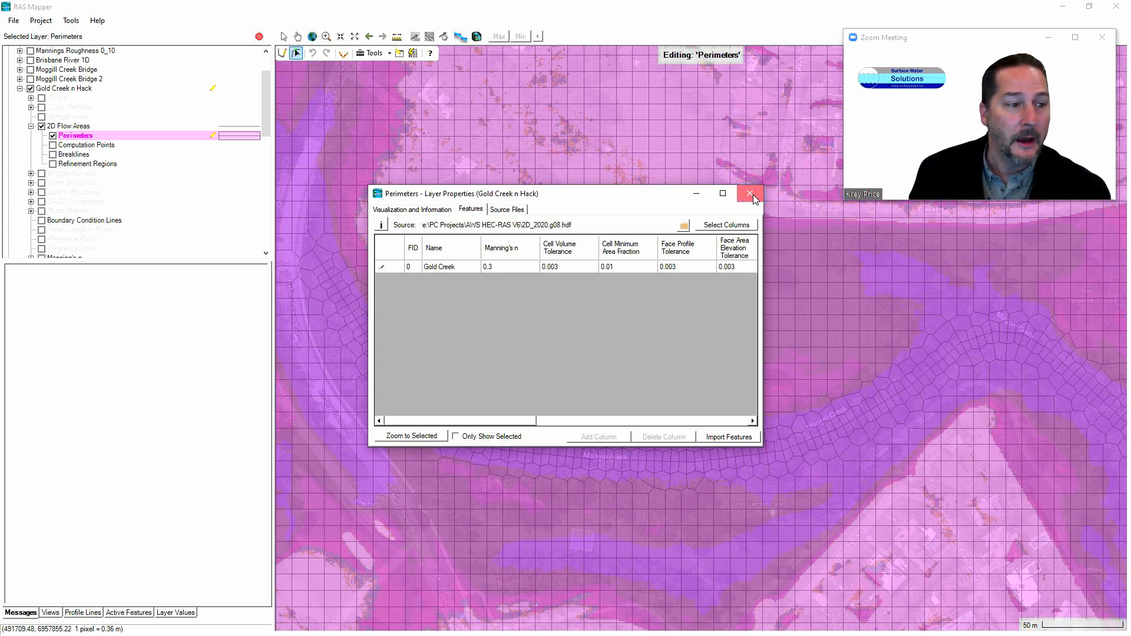
{"action": "left_click", "coordinate": [753, 195]}
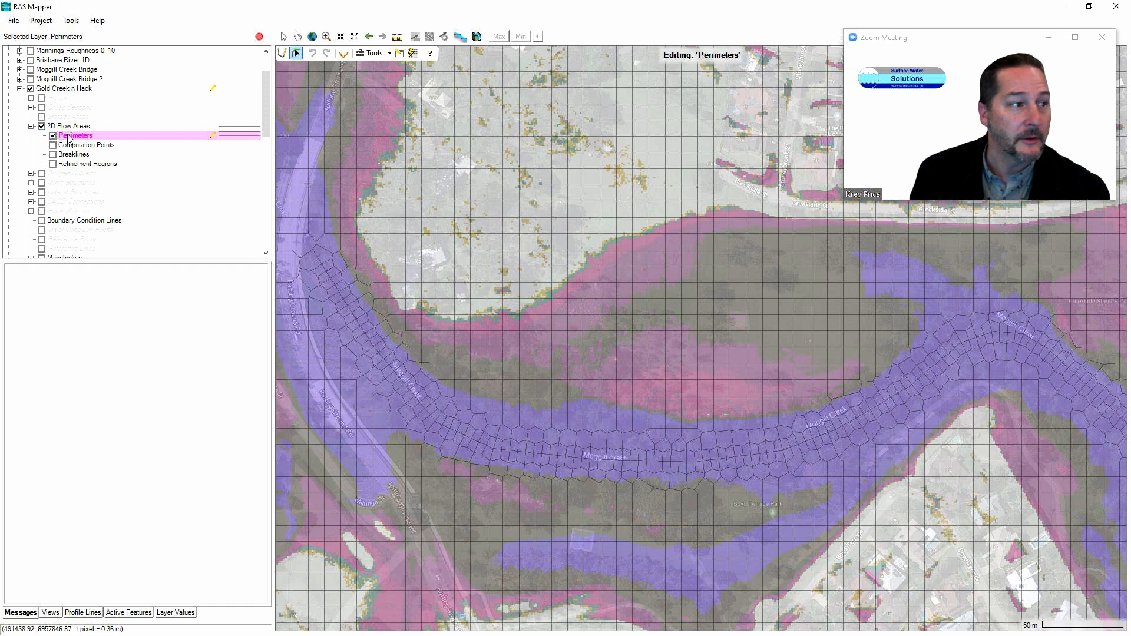
Stop editing the perimeters and save the geometry edits.
{"action": "right_click", "coordinate": [68, 137]}
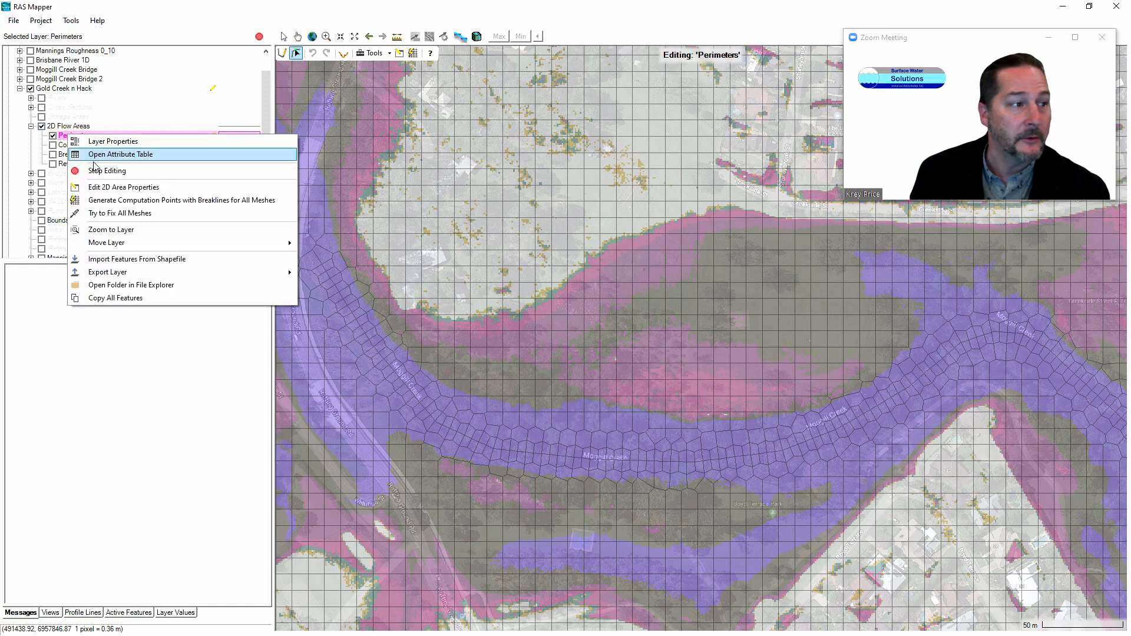
{"action": "left_click", "coordinate": [99, 172]}
{"action": "left_click", "coordinate": [544, 366]}
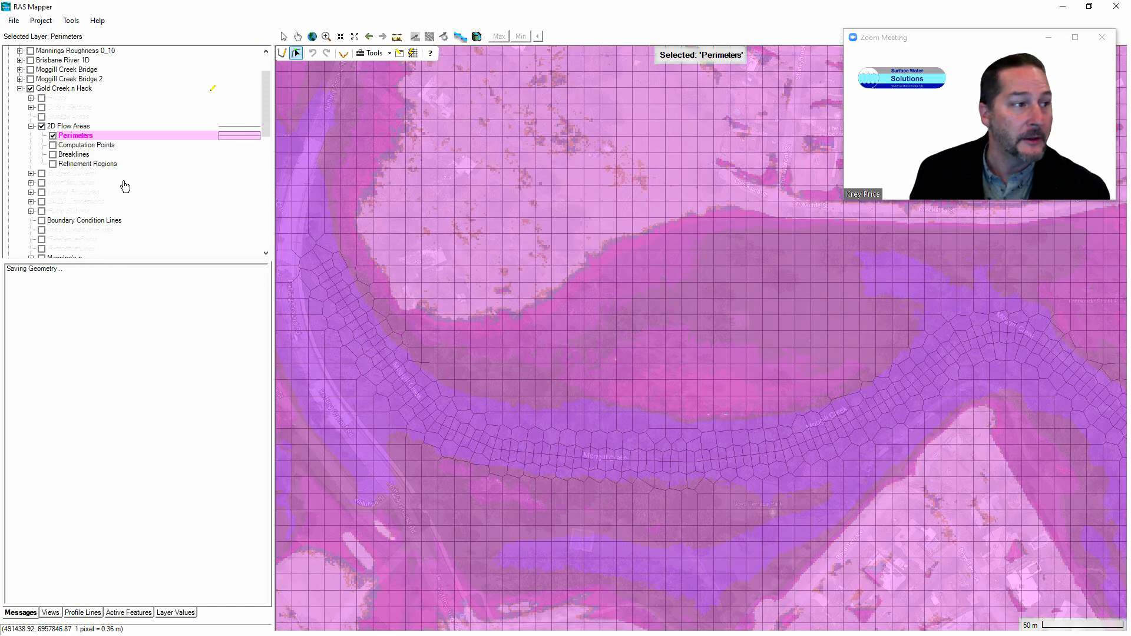
Show the geometry's Manning's n, select its Final n Values layer and inspect the roughness values along Moggill Creek.
{"action": "scroll", "coordinate": [123, 186], "scroll_direction": "down", "scroll_amount": 1}
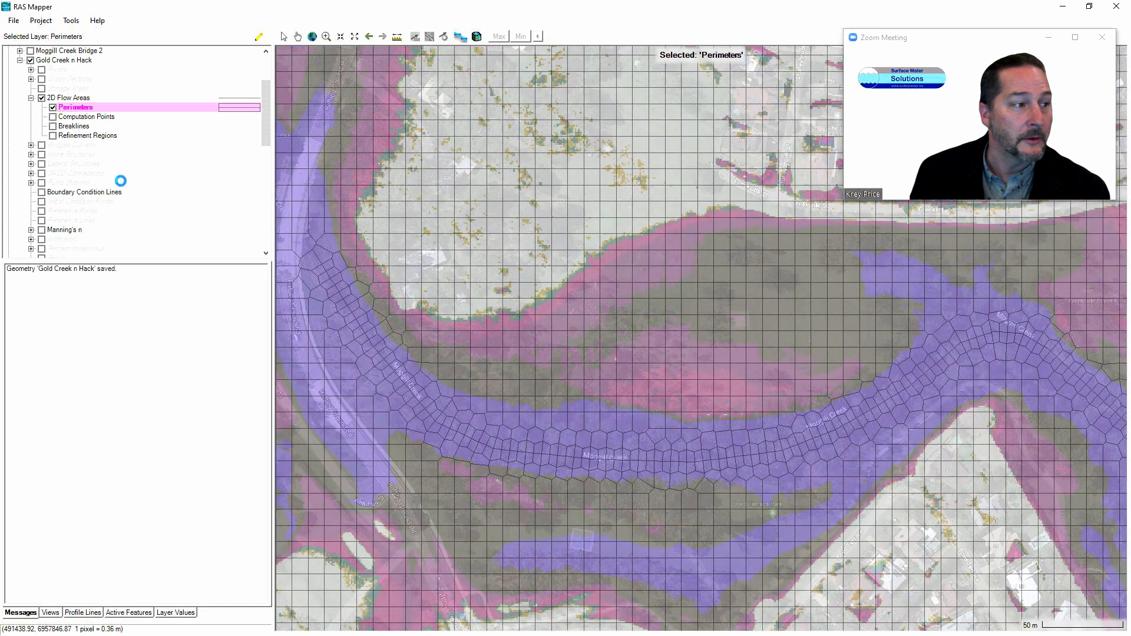
{"action": "left_click", "coordinate": [41, 230]}
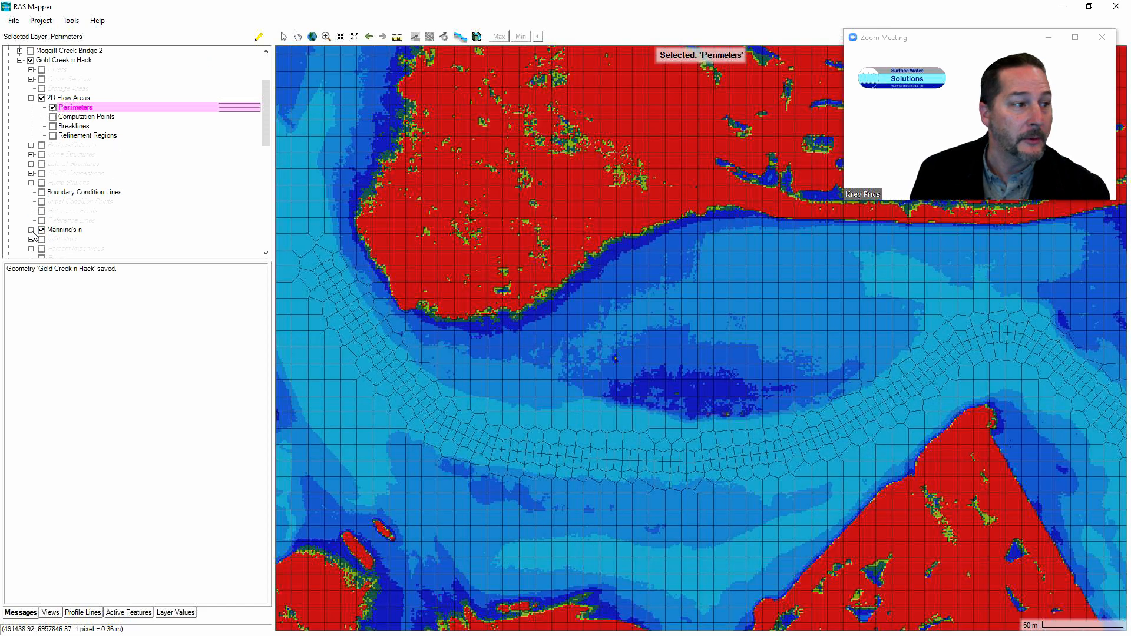
{"action": "left_click", "coordinate": [32, 231]}
{"action": "left_click", "coordinate": [70, 243]}
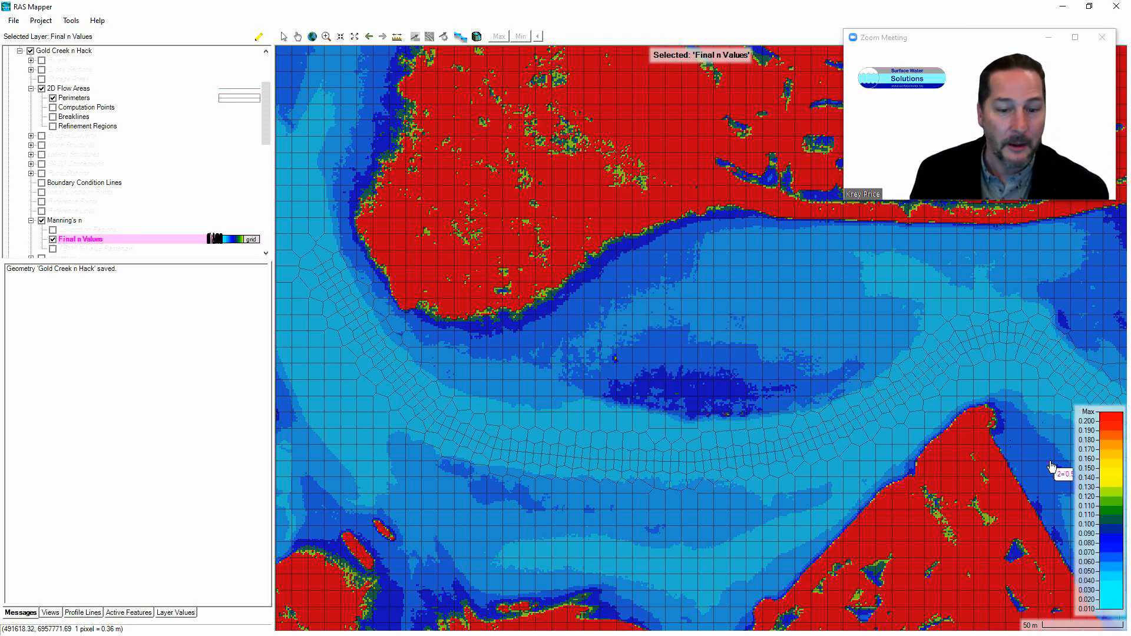
{"action": "scroll", "coordinate": [541, 359], "scroll_direction": "down", "scroll_amount": 1}
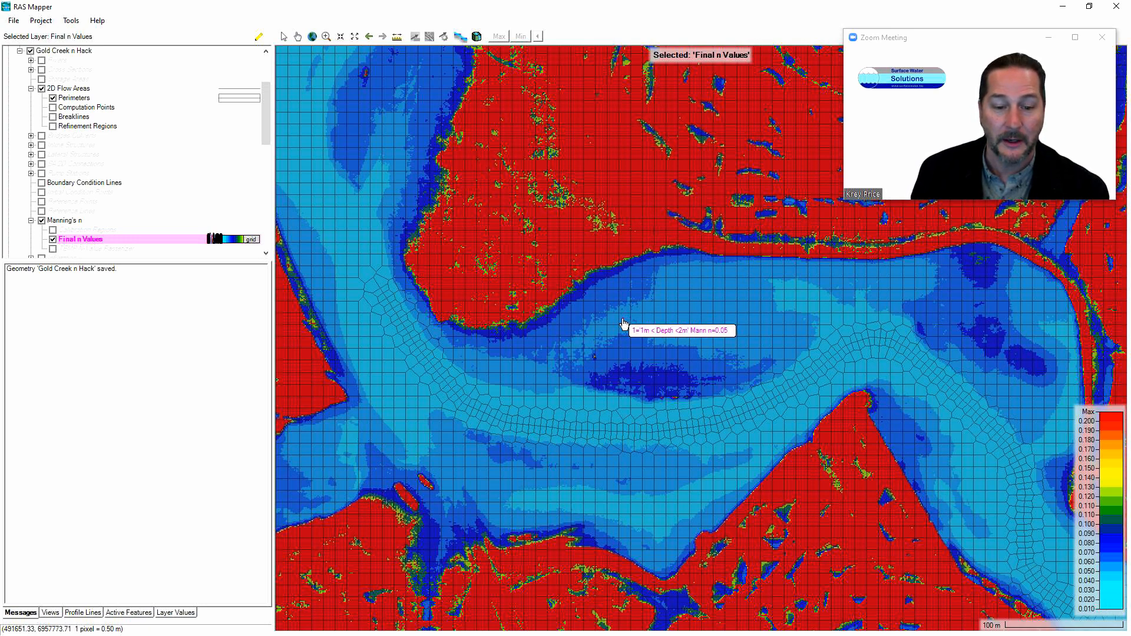
Hide the 2D flow areas and their perimeters in the Gold Creek n Hack geometry, leaving the Final n Values shown.
{"action": "scroll", "coordinate": [623, 323], "scroll_direction": "down", "scroll_amount": 2}
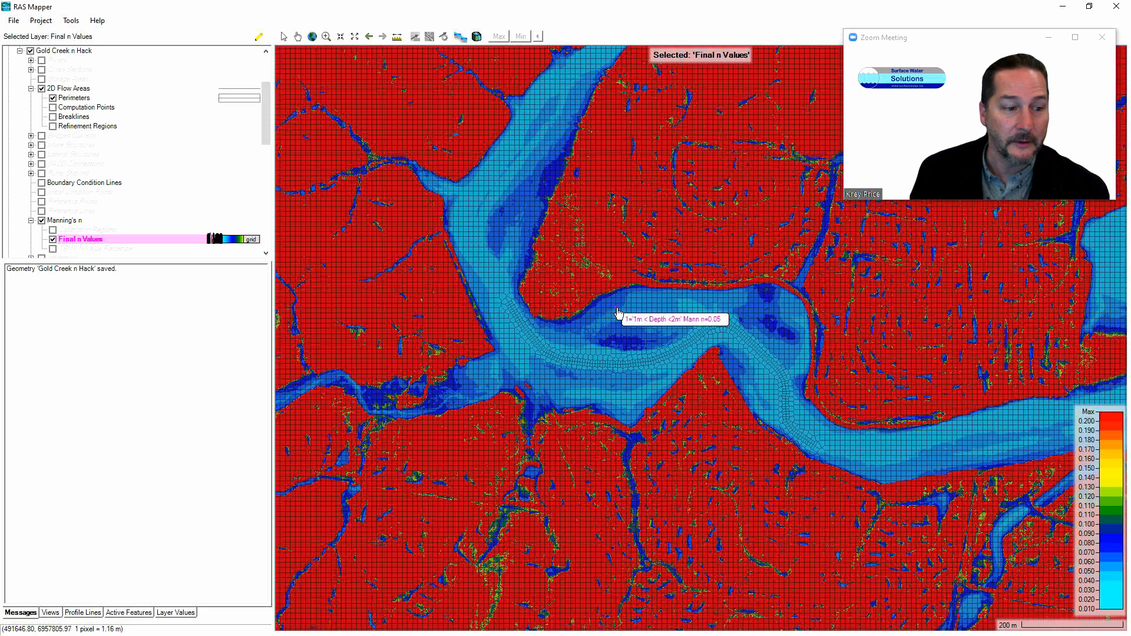
{"action": "scroll", "coordinate": [618, 313], "scroll_direction": "up", "scroll_amount": 2}
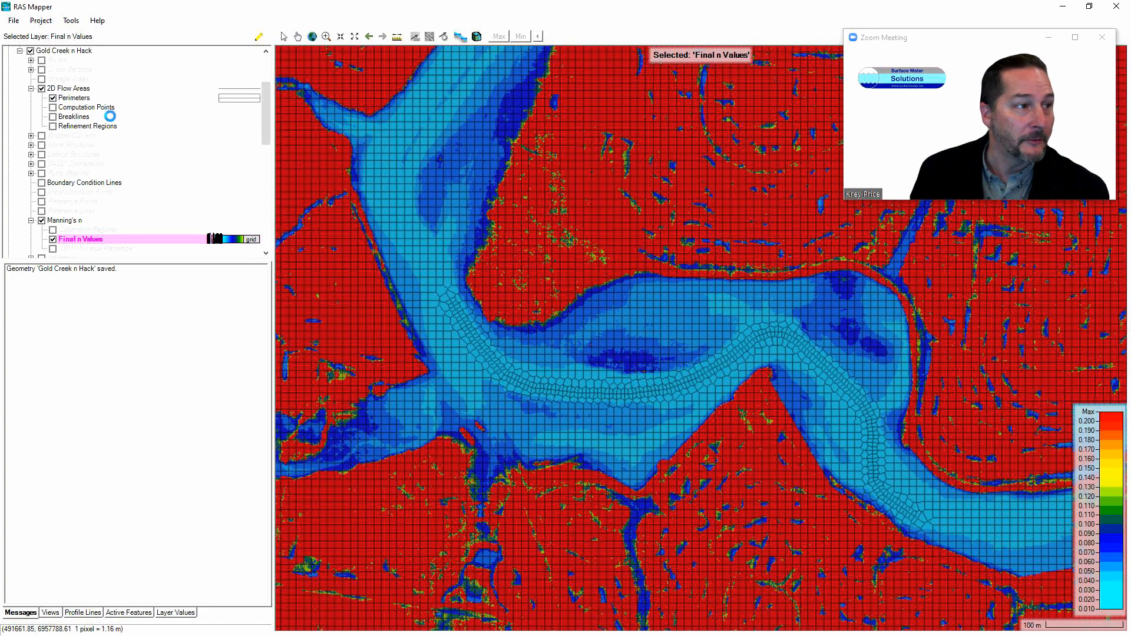
{"action": "left_click", "coordinate": [42, 89]}
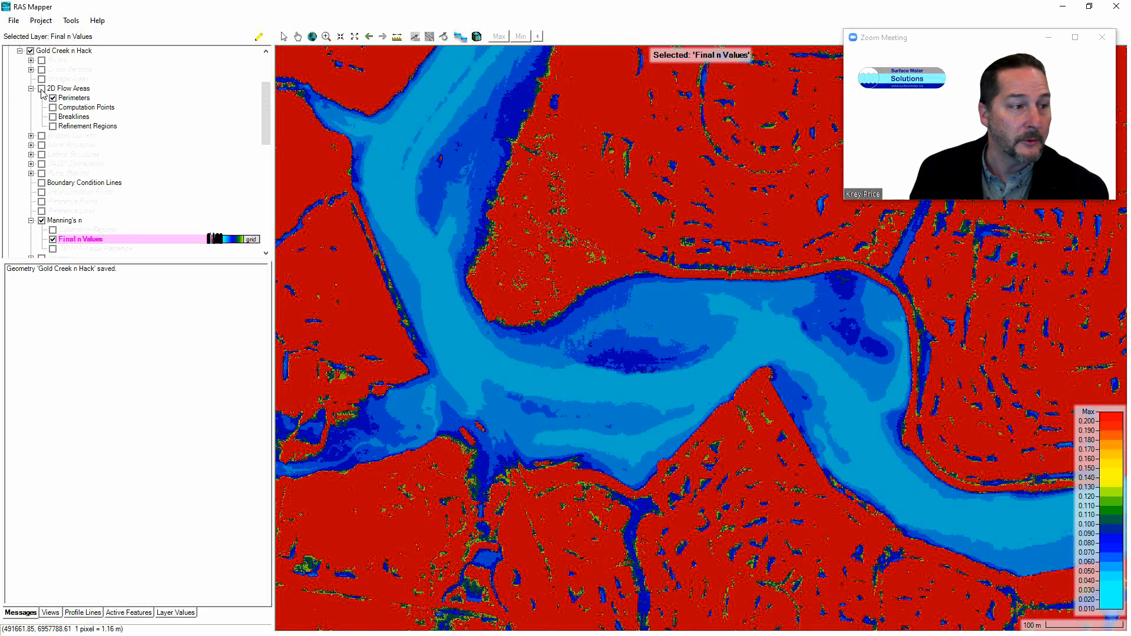
{"action": "left_click", "coordinate": [53, 99]}
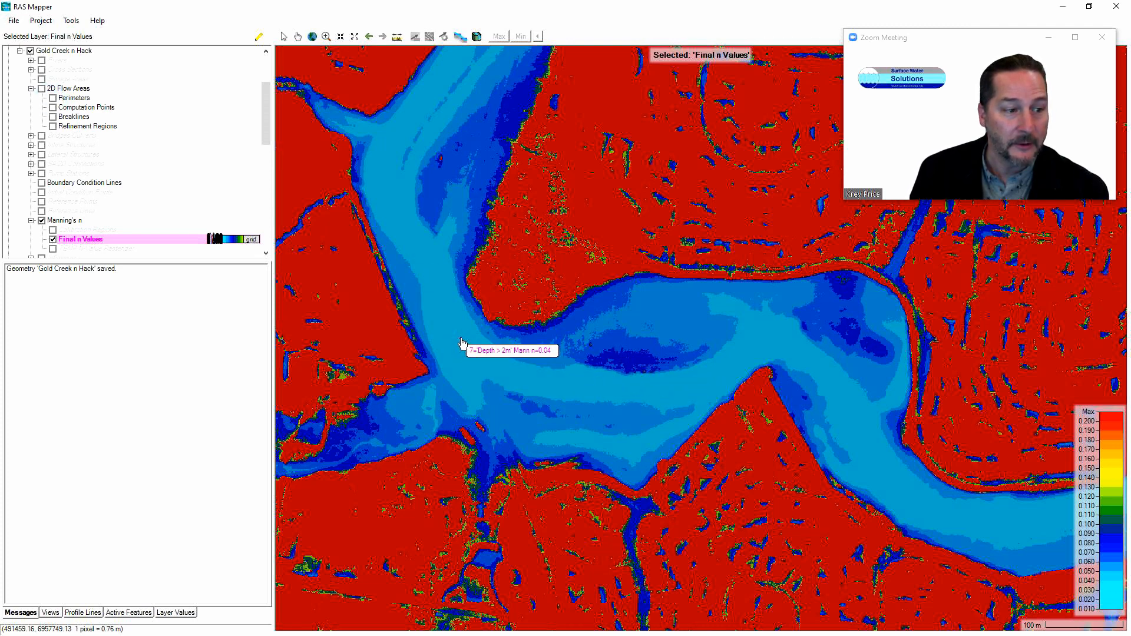
Examine how the final Manning's n values vary between the creek channel, its banks and the surrounding floodplain.
{"action": "scroll", "coordinate": [554, 341], "scroll_direction": "up", "scroll_amount": 1}
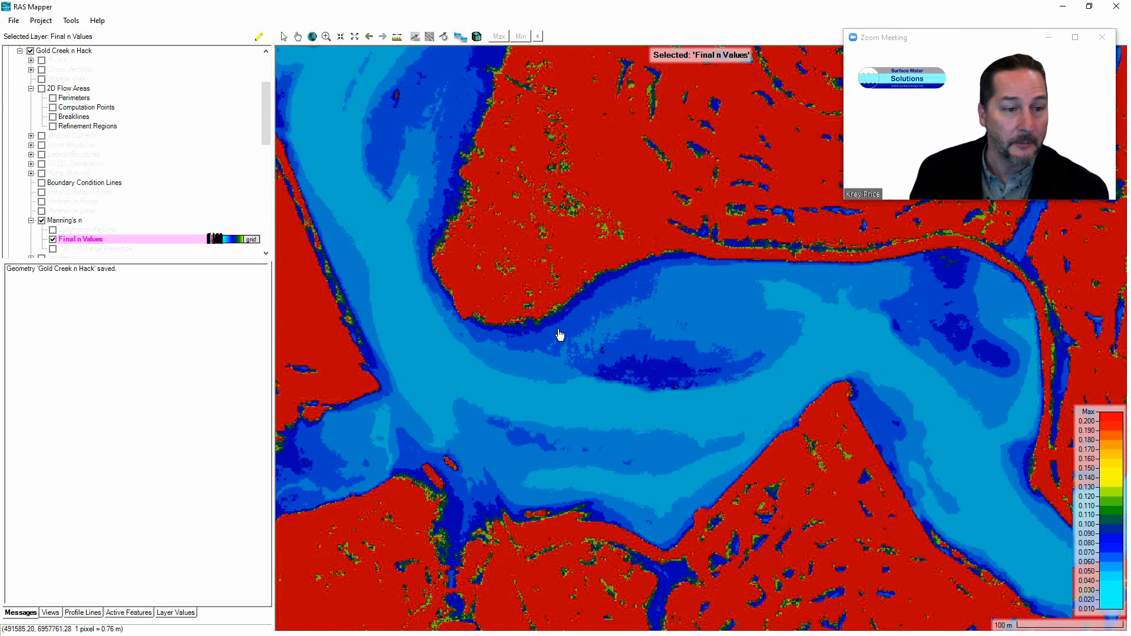
{"action": "scroll", "coordinate": [416, 521], "scroll_direction": "up", "scroll_amount": 1}
{"action": "scroll", "coordinate": [416, 521], "scroll_direction": "up", "scroll_amount": 2}
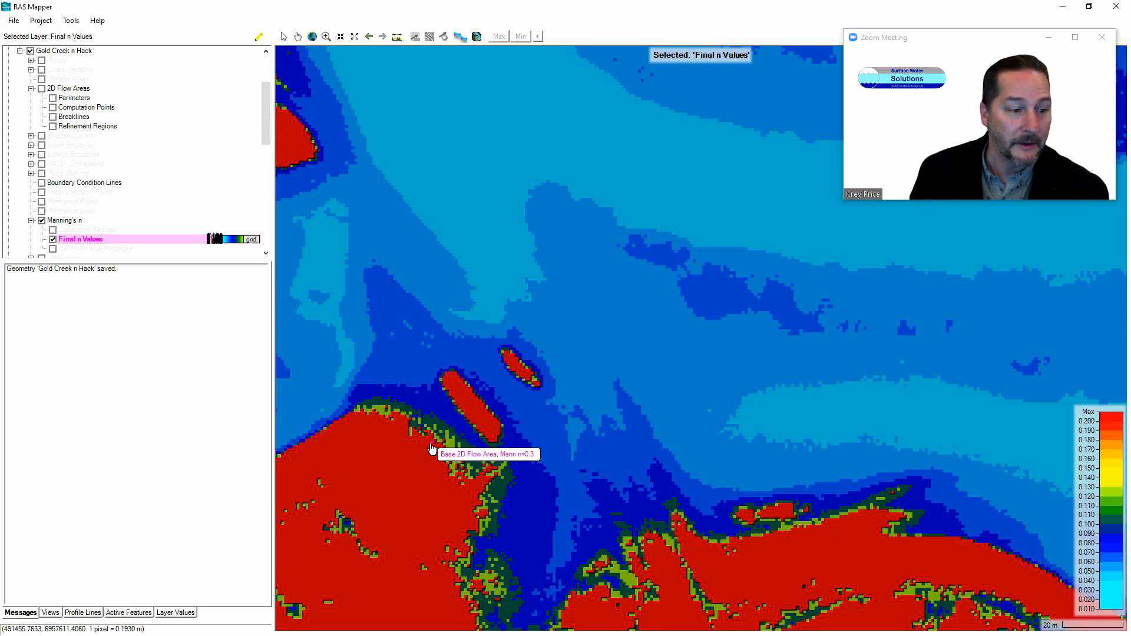
{"action": "scroll", "coordinate": [383, 501], "scroll_direction": "down", "scroll_amount": 3}
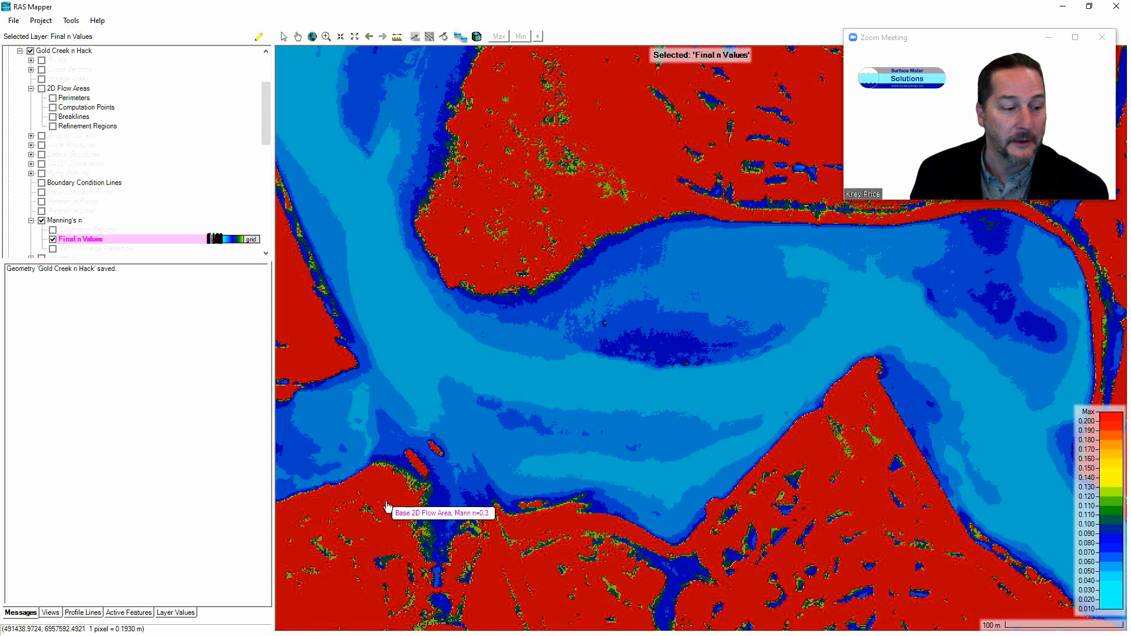
{"action": "left_click_drag", "start_coordinate": [644, 373], "coordinate": [759, 314]}
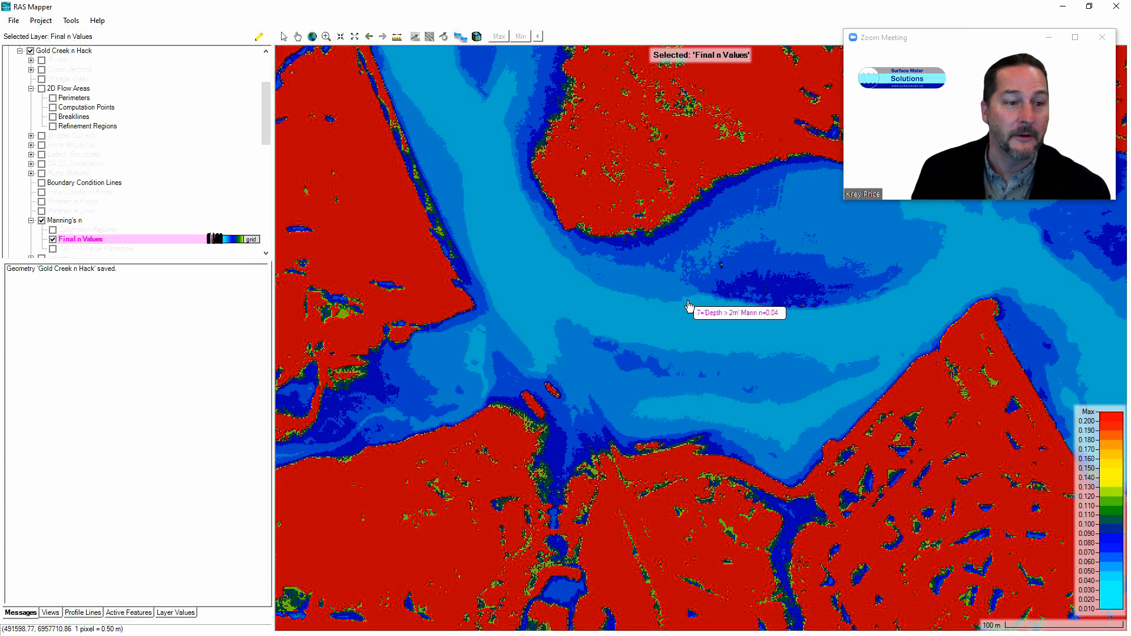
{"action": "scroll", "coordinate": [687, 301], "scroll_direction": "down", "scroll_amount": 1}
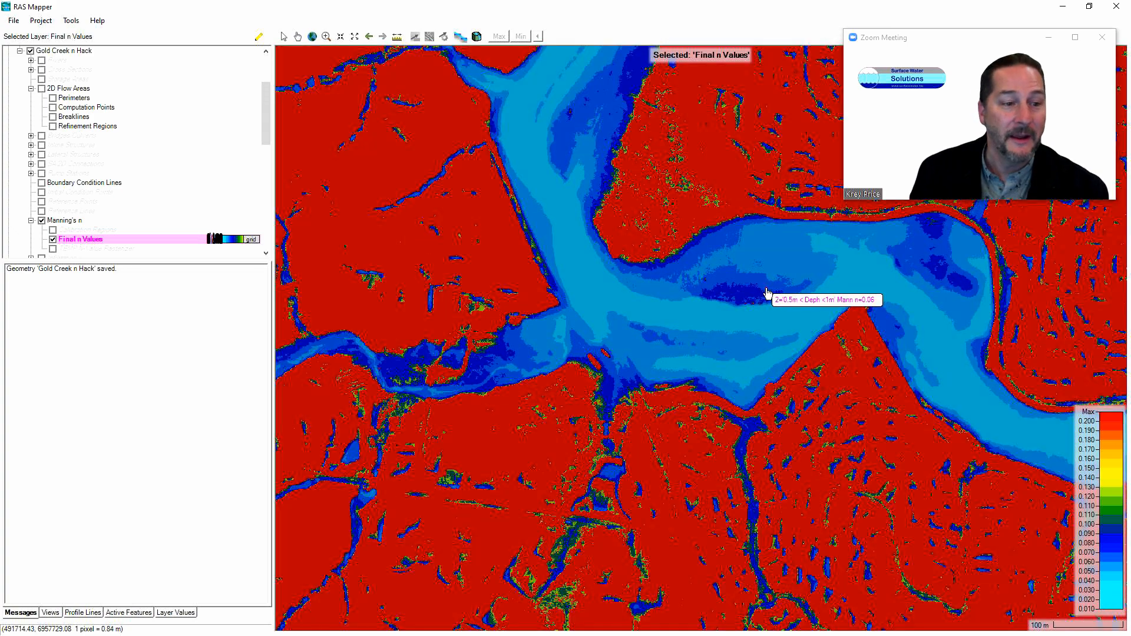
{"action": "mouse_move", "coordinate": [765, 291]}
{"action": "left_mouse_down"}
{"action": "mouse_move", "coordinate": [720, 260]}
{"action": "mouse_move", "coordinate": [594, 346]}
{"action": "left_mouse_up"}
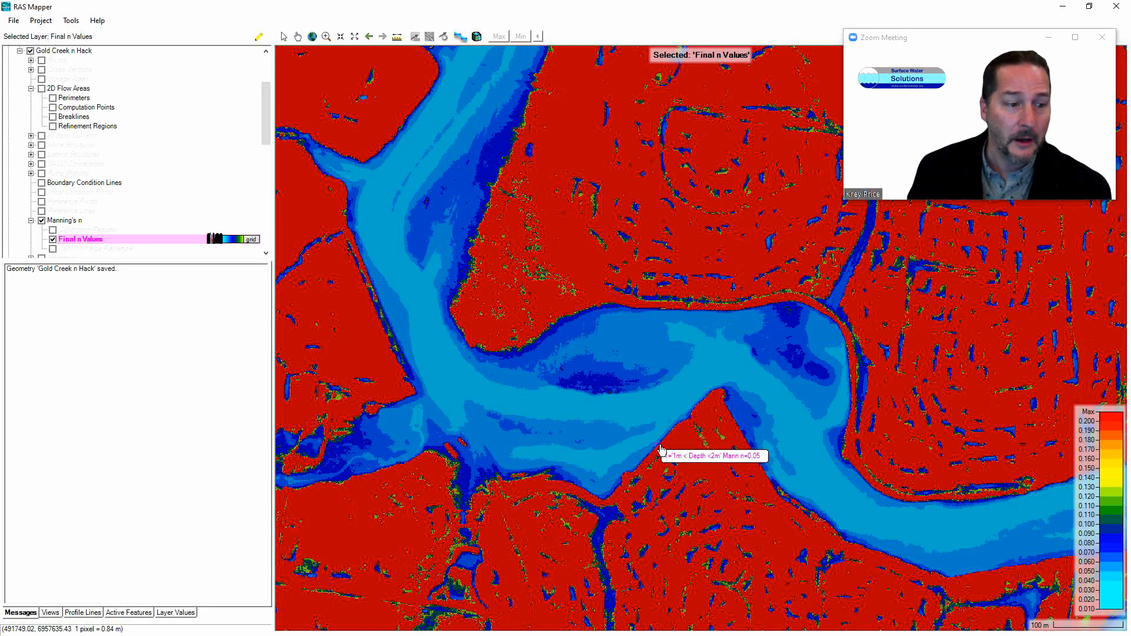
{"action": "left_click_drag", "start_coordinate": [670, 430], "coordinate": [637, 347]}
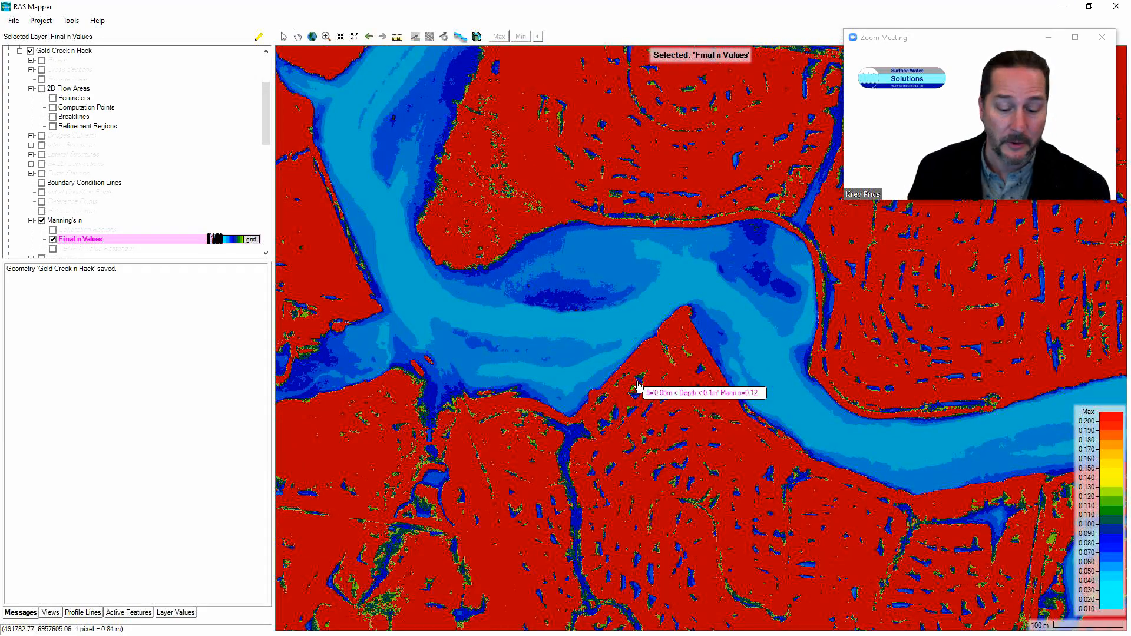
Draw a profile line across the creek from the north bank to the south bank and name it Check XS.
{"action": "left_click", "coordinate": [87, 614]}
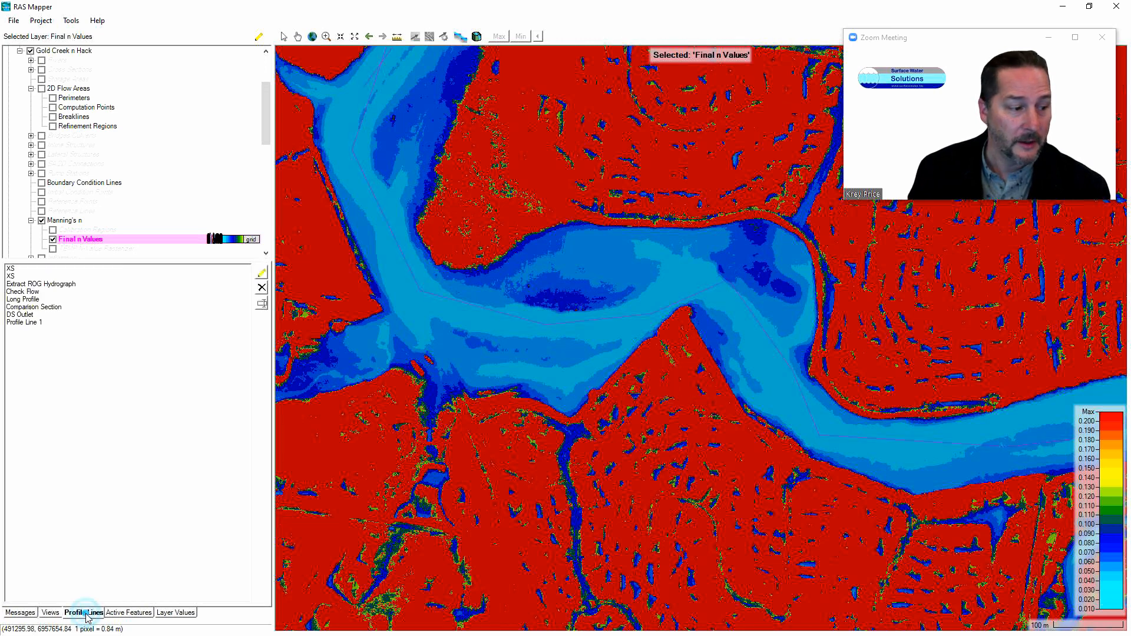
{"action": "left_click", "coordinate": [261, 272]}
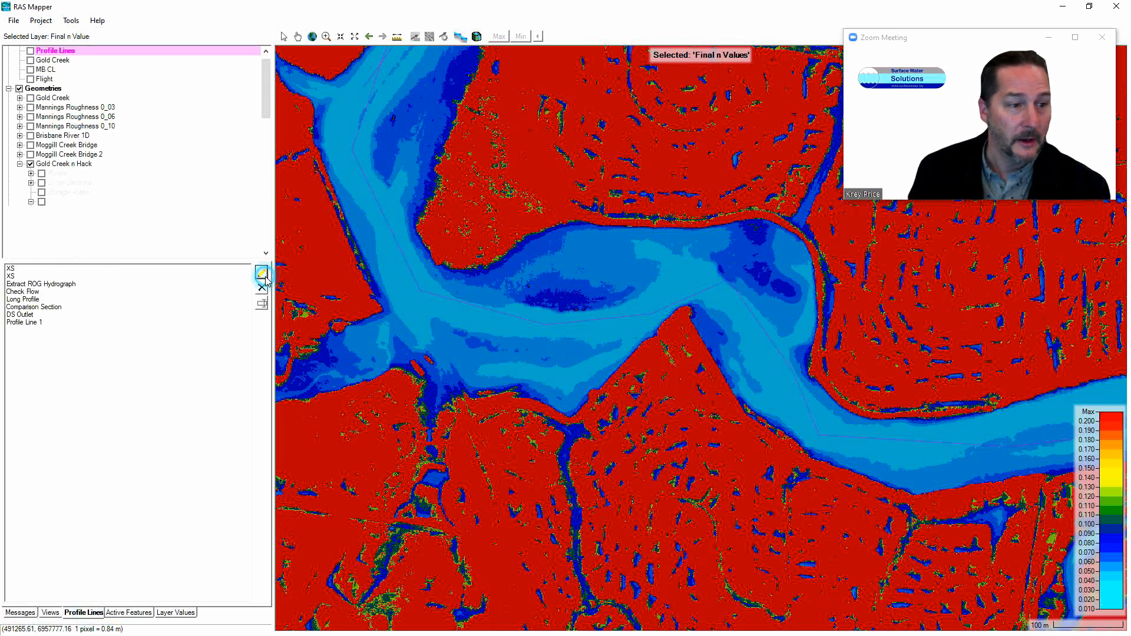
{"action": "left_click", "coordinate": [537, 209]}
{"action": "double_click", "coordinate": [513, 437]}
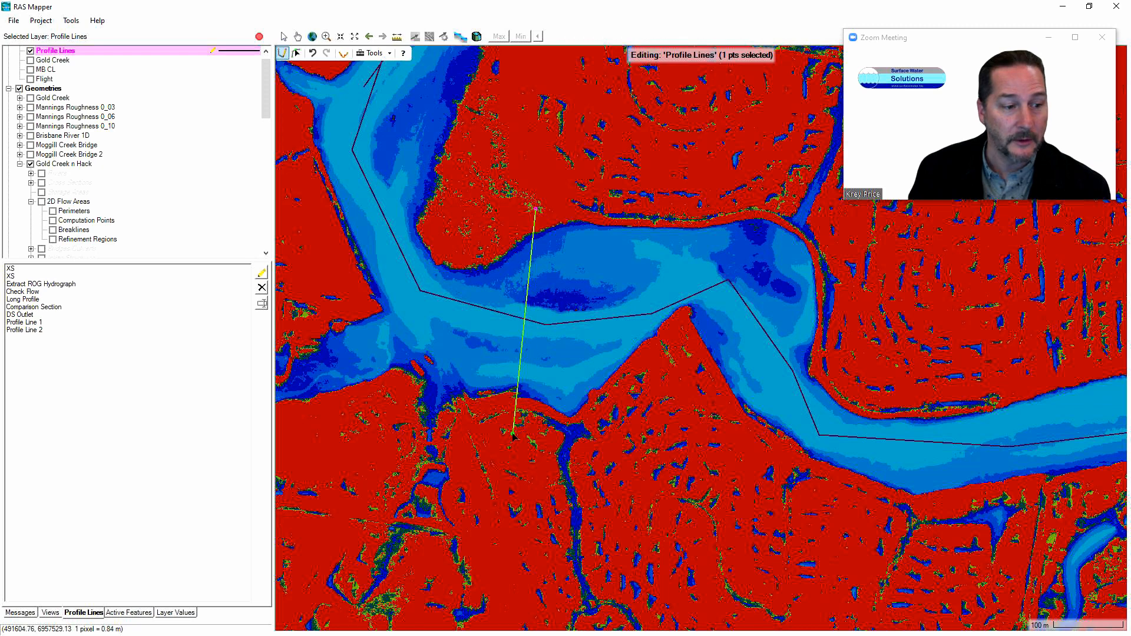
{"action": "double_click", "coordinate": [513, 434]}
{"action": "left_click_drag", "start_coordinate": [488, 331], "coordinate": [369, 308]}
{"action": "type", "text": "Check XS"}
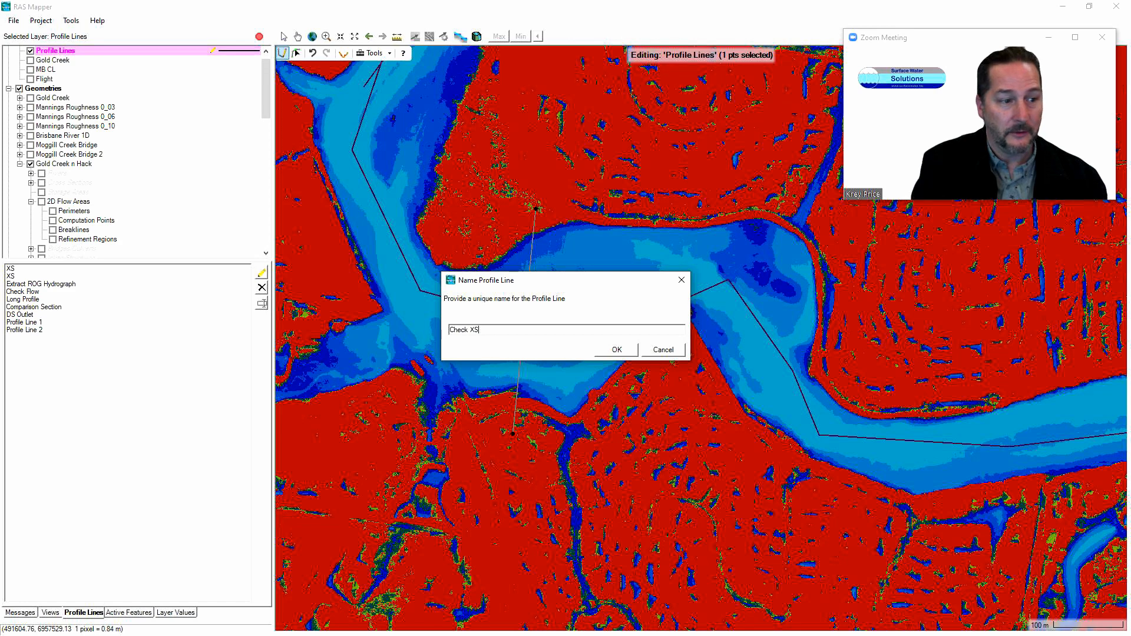
{"action": "key", "text": "Return"}
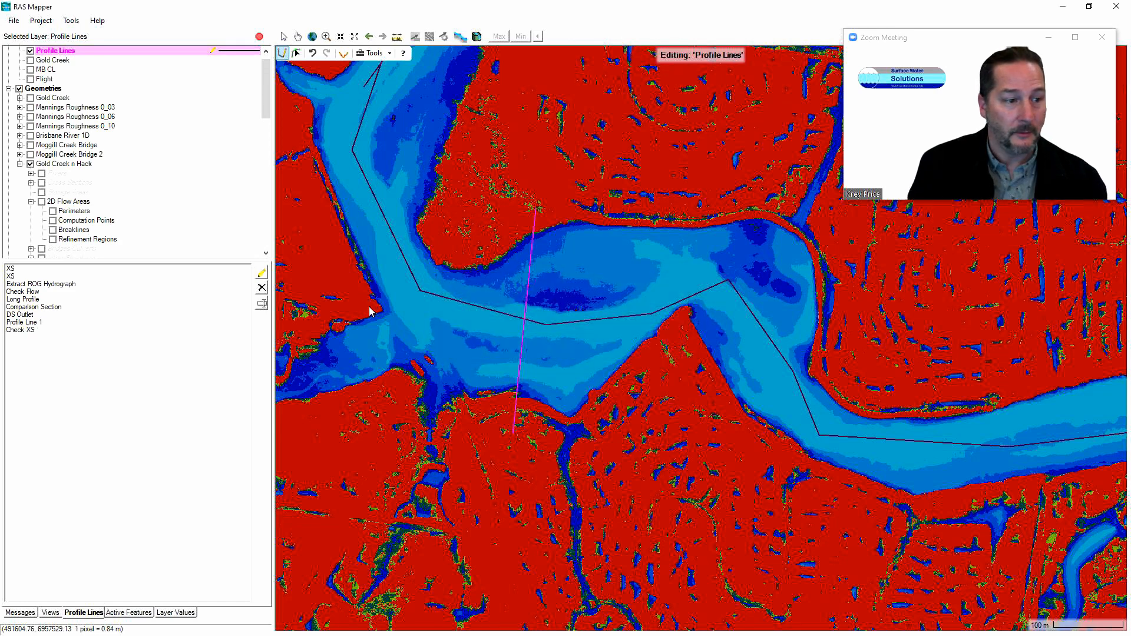
Show the Gold Creek n Hack maximum WSE result and plot its water surface profile along Check XS.
{"action": "left_click", "coordinate": [31, 330]}
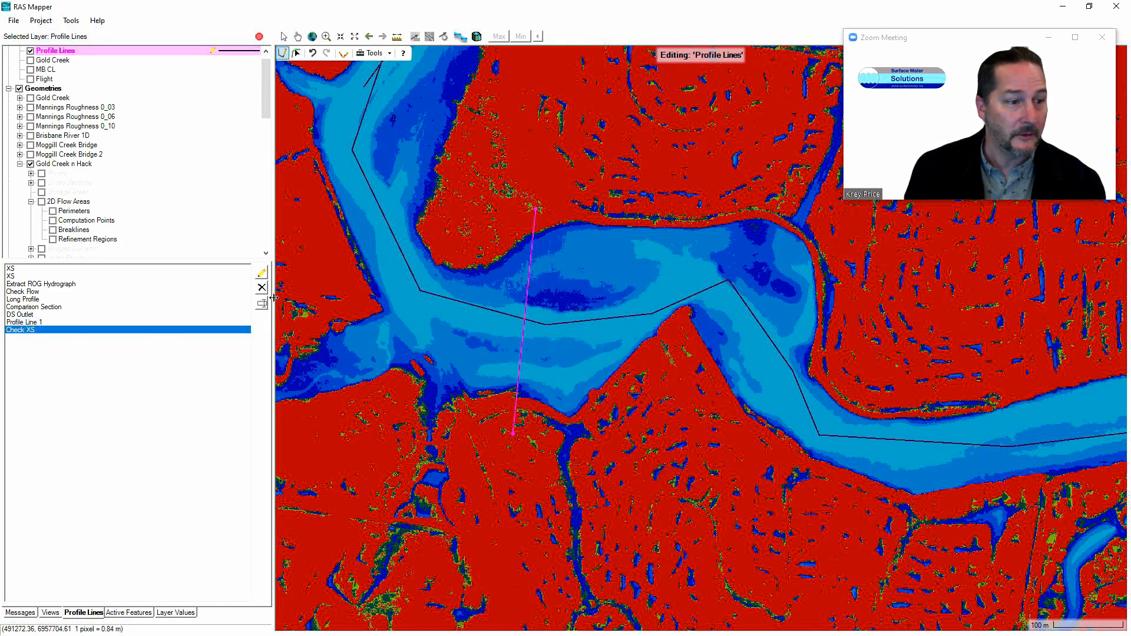
{"action": "scroll", "coordinate": [268, 106], "scroll_direction": "down", "scroll_amount": 1}
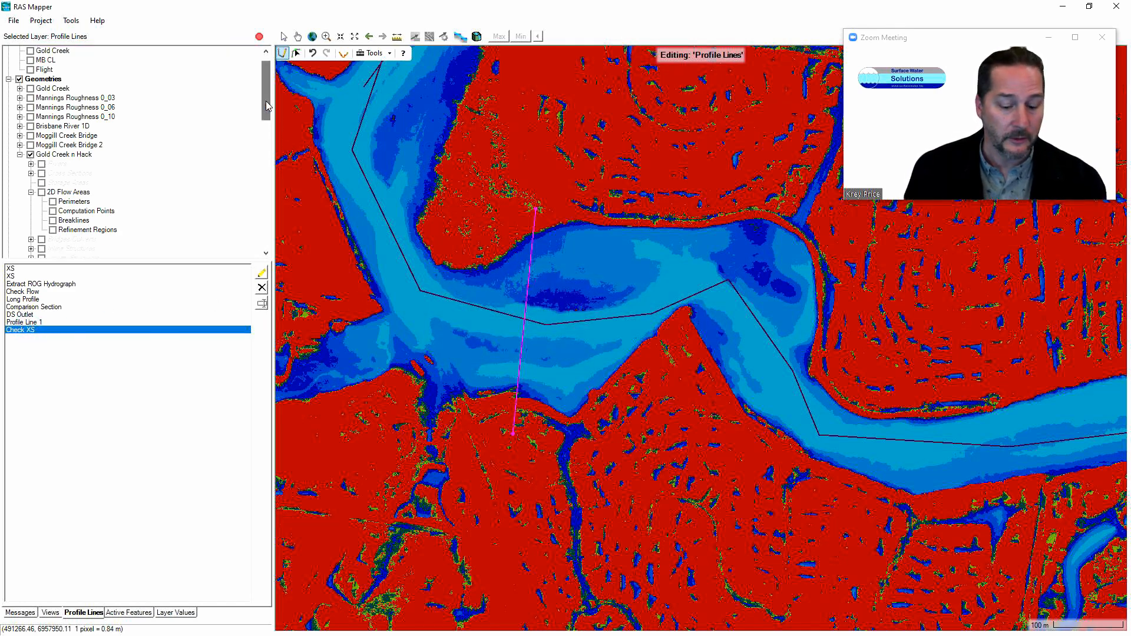
{"action": "left_click_drag", "start_coordinate": [268, 106], "coordinate": [258, 192]}
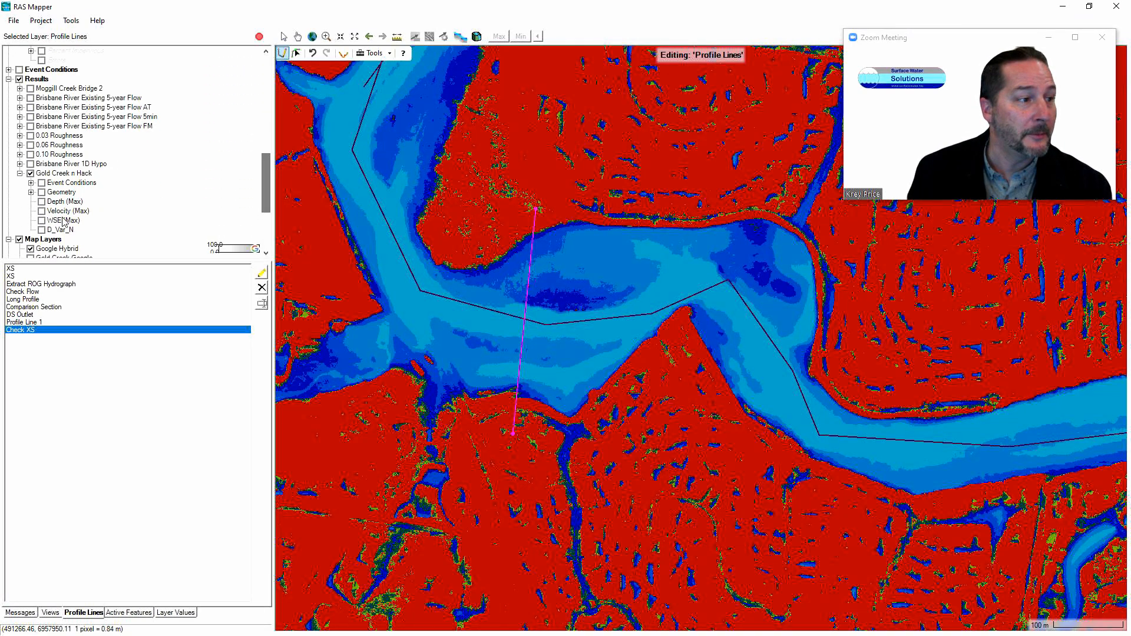
{"action": "left_click", "coordinate": [41, 221]}
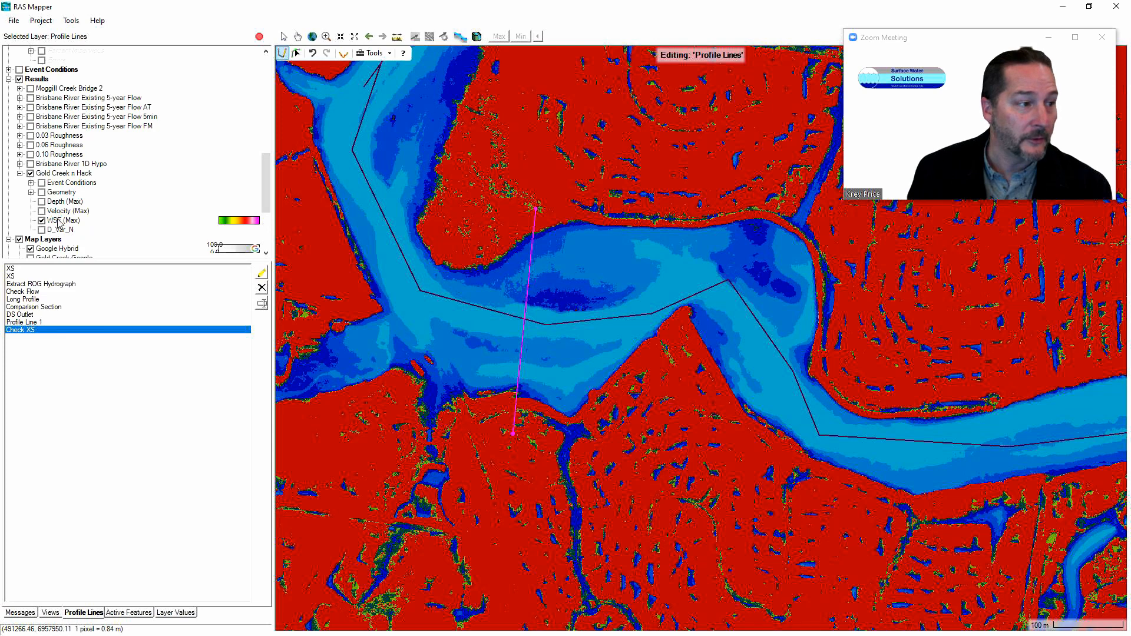
{"action": "right_click", "coordinate": [47, 330]}
{"action": "mouse_move", "coordinate": [82, 337]}
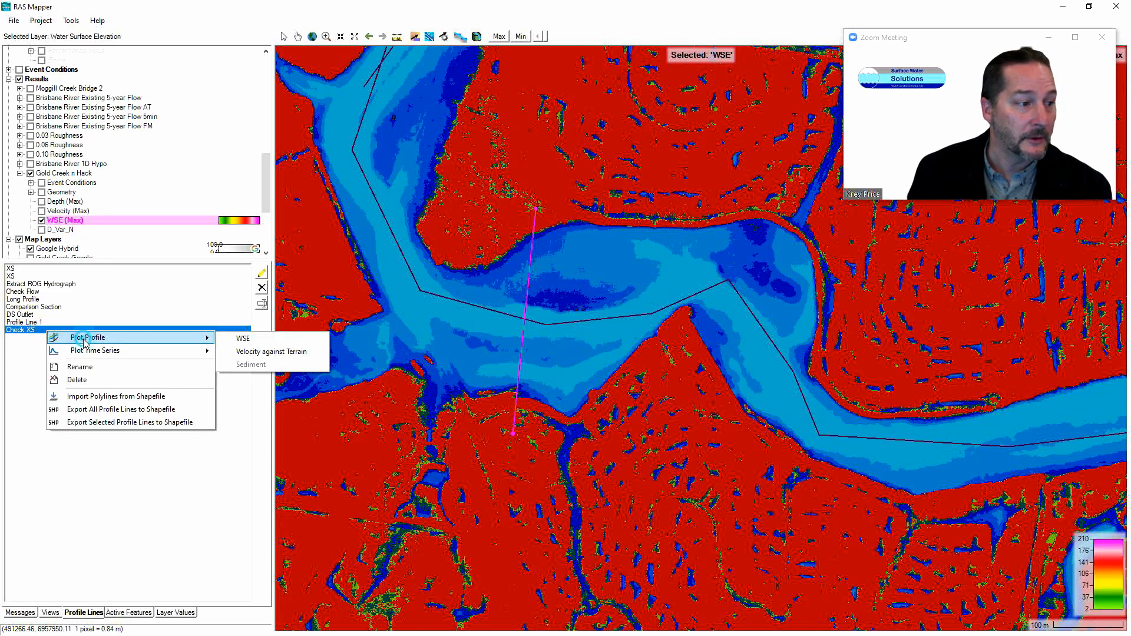
{"action": "left_click", "coordinate": [243, 340]}
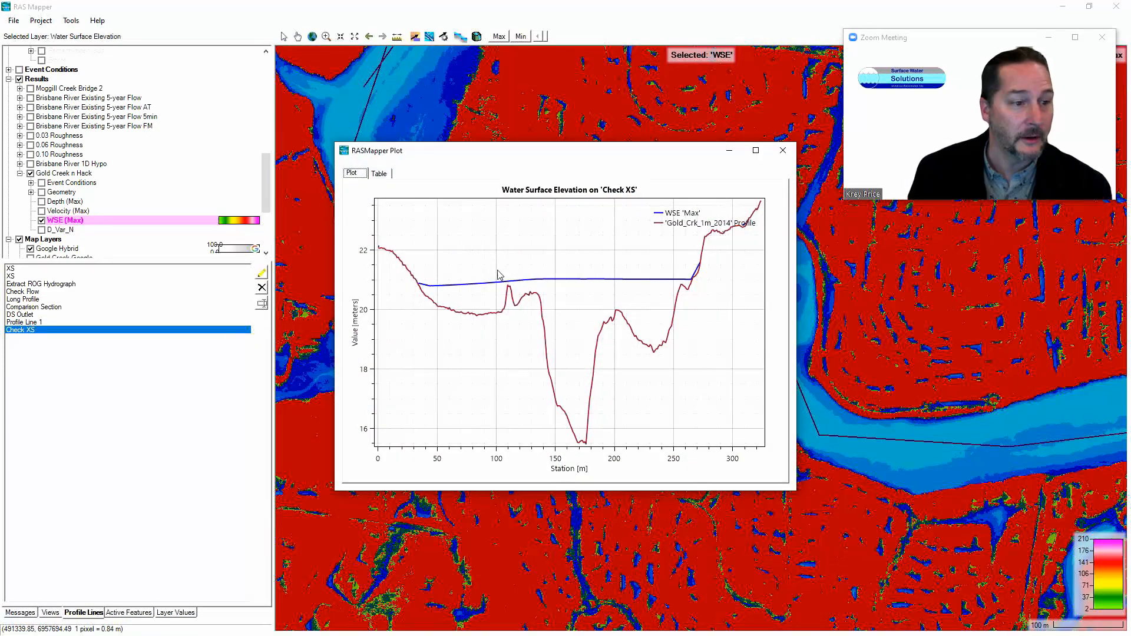
Inspect the water surface on the Check XS plot at different times, advancing the results to 01JAN2050 13:01:00.
{"action": "left_click_drag", "start_coordinate": [538, 161], "coordinate": [461, 177]}
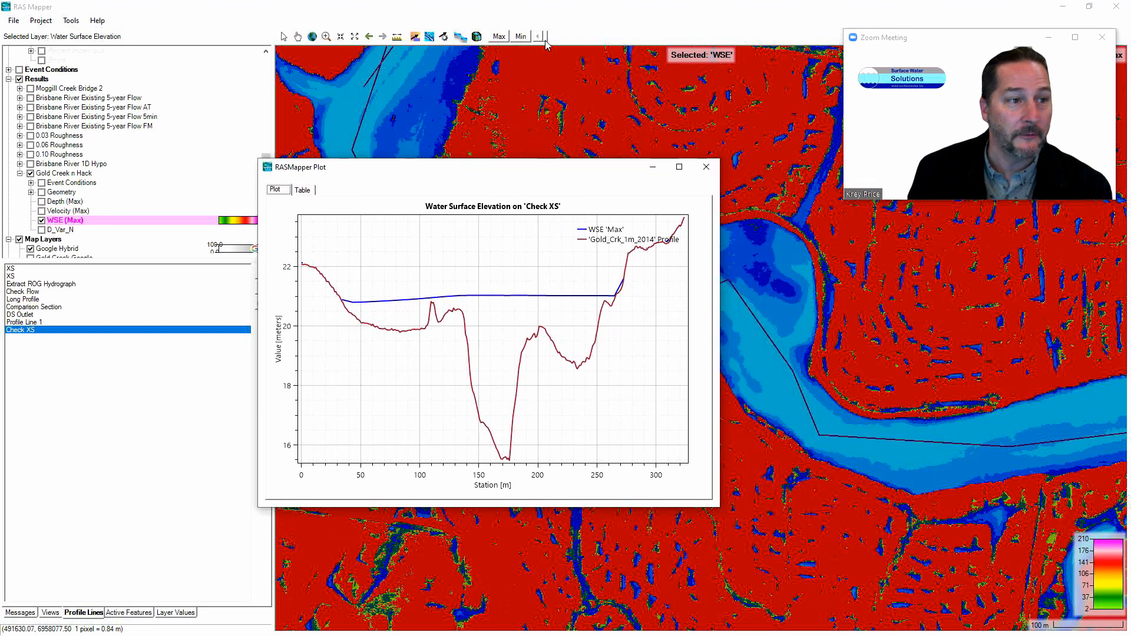
{"action": "left_click", "coordinate": [547, 38]}
{"action": "left_click_drag", "start_coordinate": [550, 41], "coordinate": [660, 40]}
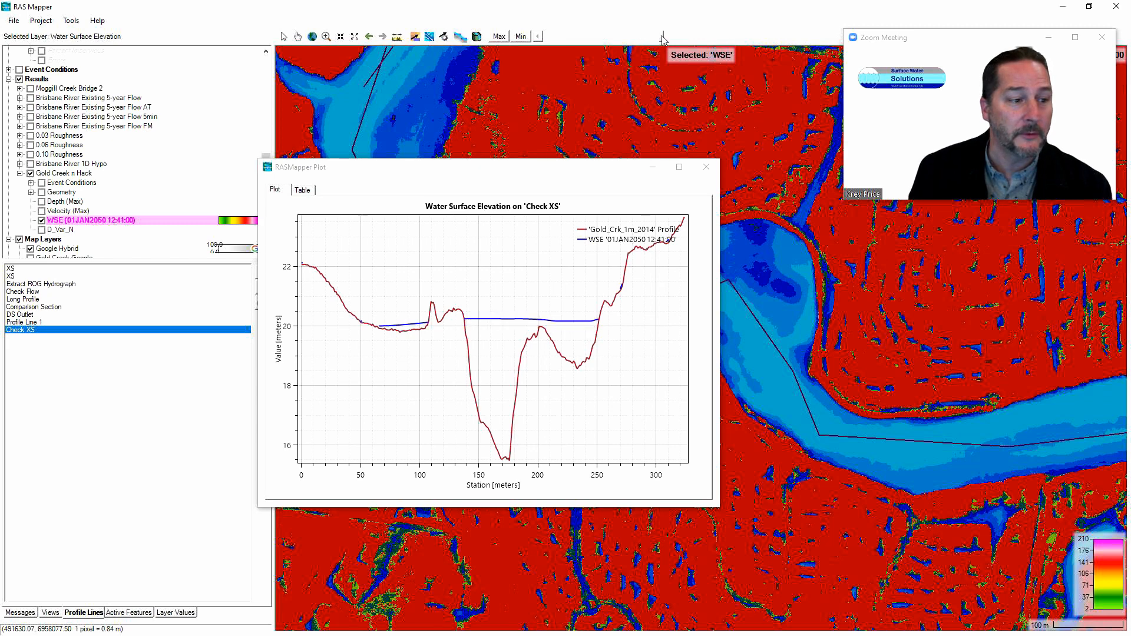
{"action": "mouse_move", "coordinate": [399, 335]}
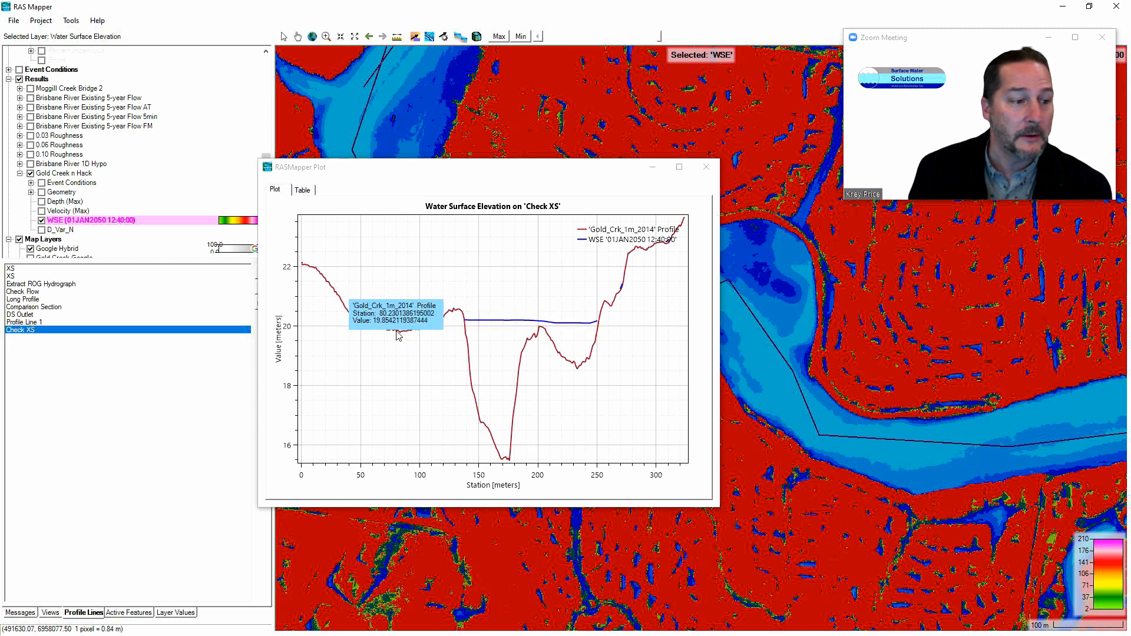
{"action": "left_click", "coordinate": [661, 39]}
{"action": "left_click_drag", "start_coordinate": [662, 40], "coordinate": [720, 52]}
{"action": "mouse_move", "coordinate": [401, 327]}
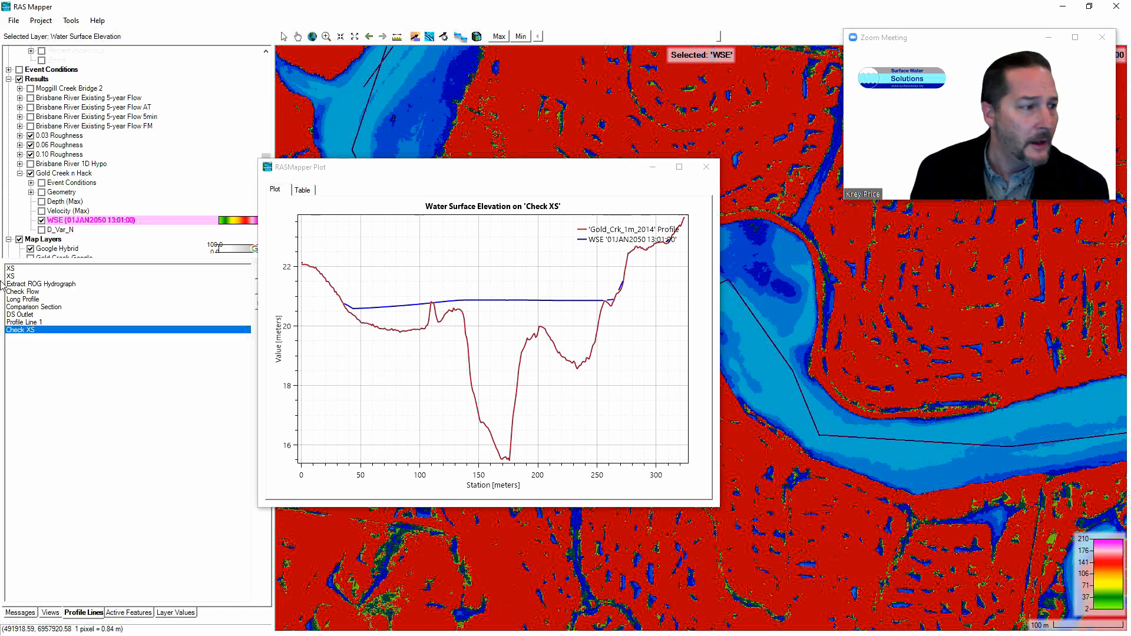
Plot the flow time series along Check XS and compare the 0.03, 0.06 and 0.10 Roughness results with Gold Creek n Hack.
{"action": "right_click", "coordinate": [43, 330]}
{"action": "mouse_move", "coordinate": [64, 334]}
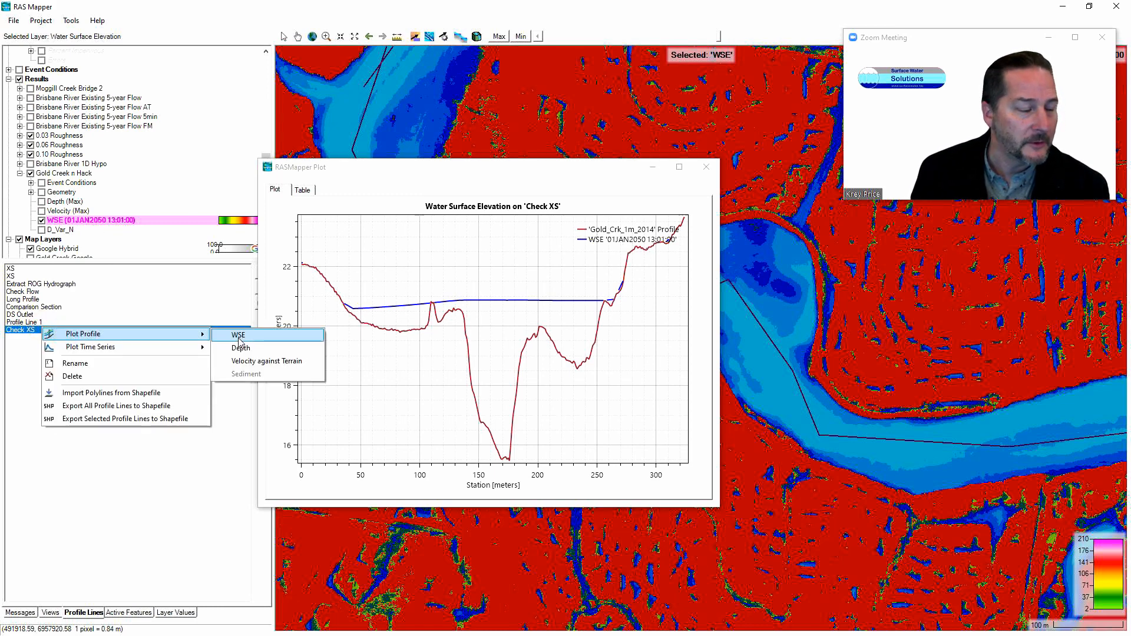
{"action": "mouse_move", "coordinate": [146, 348]}
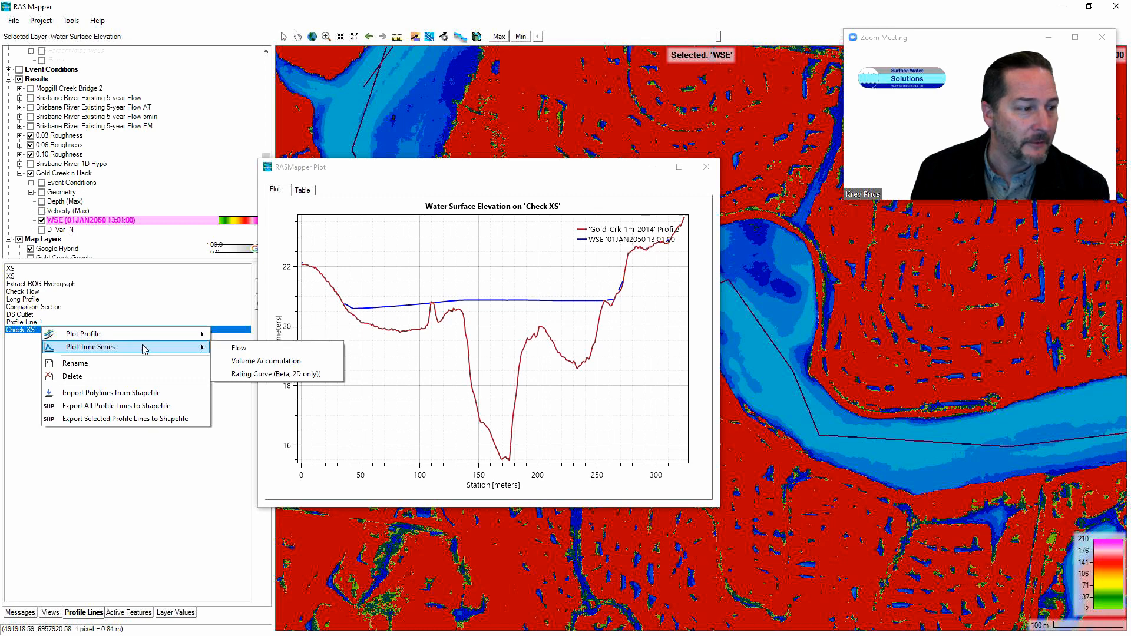
{"action": "left_click", "coordinate": [237, 349]}
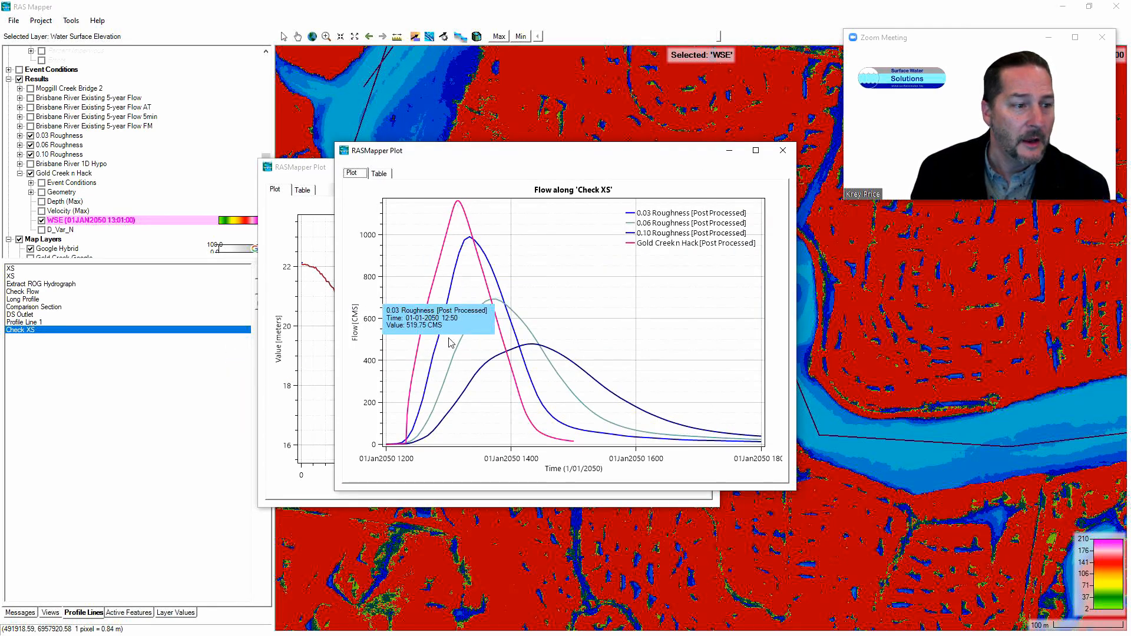
{"action": "mouse_move", "coordinate": [527, 320]}
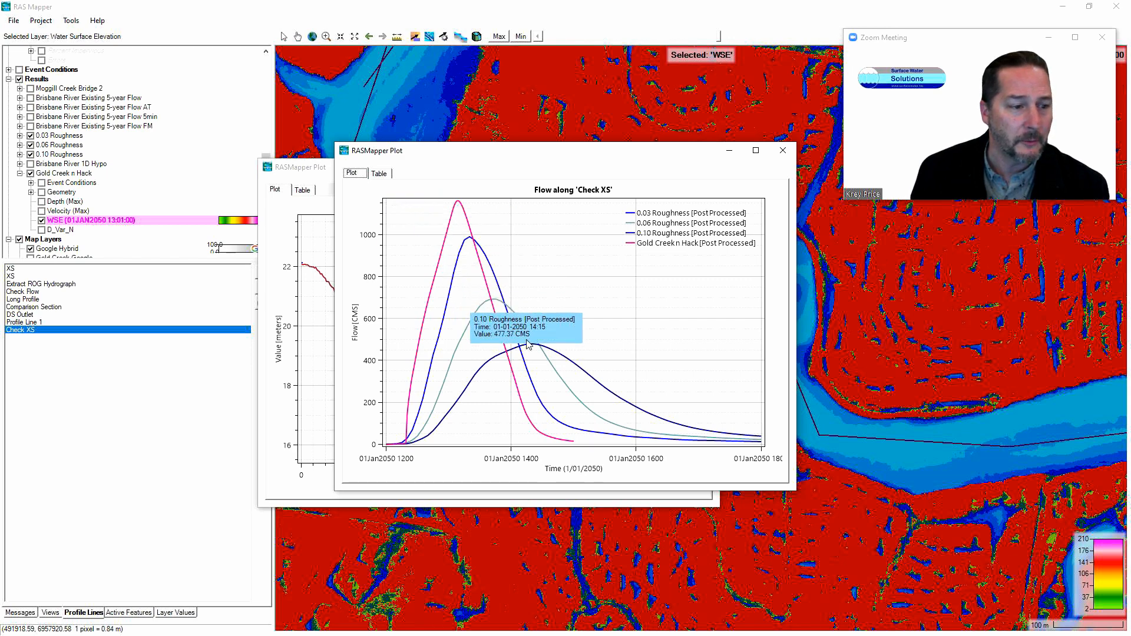
{"action": "mouse_move", "coordinate": [535, 346]}
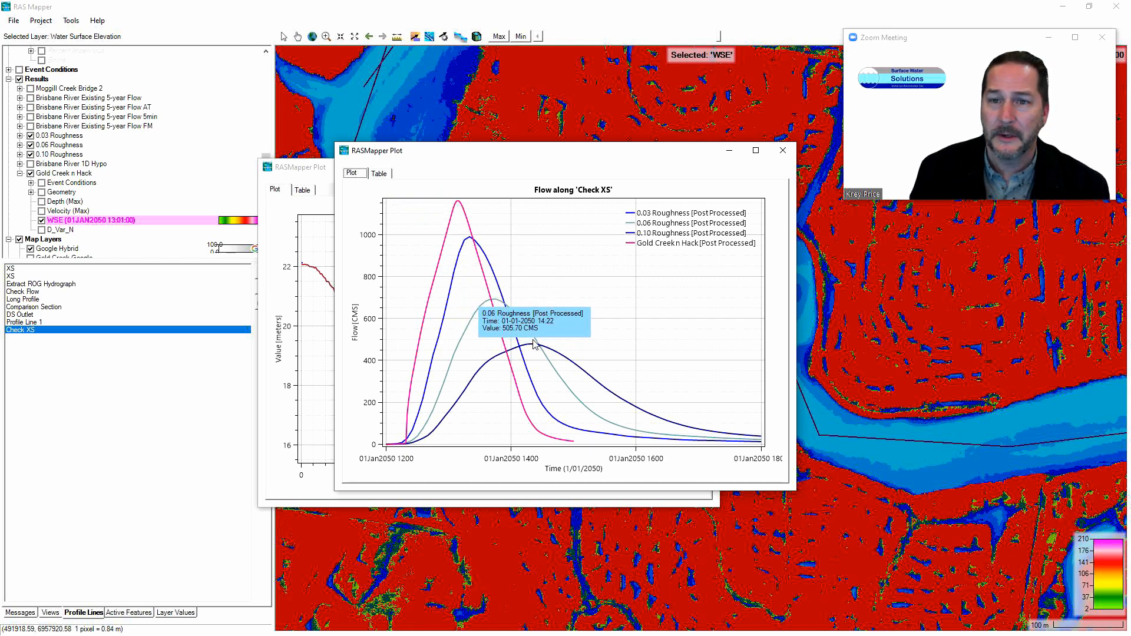